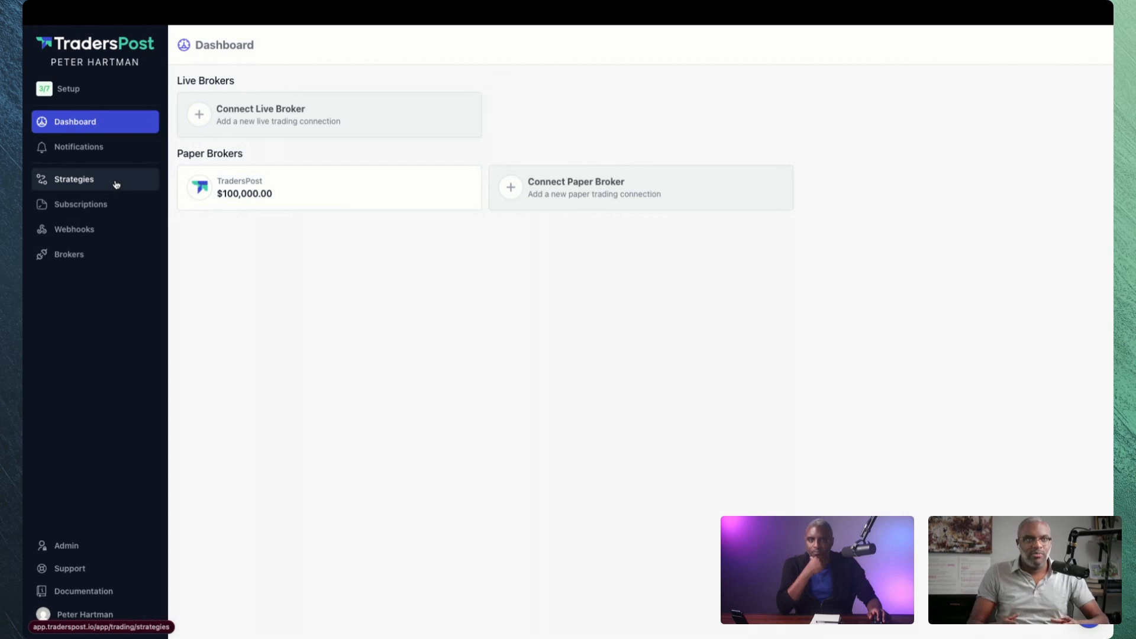
- Start a new trading strategy and name it "DCA Bot"
click(116, 184)
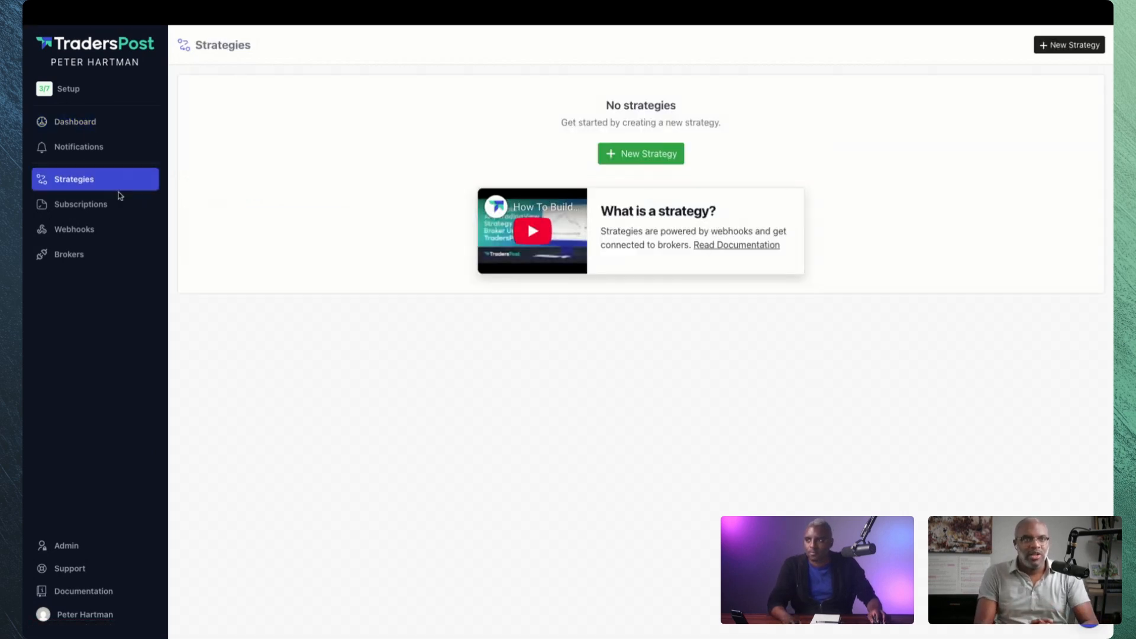
click(627, 154)
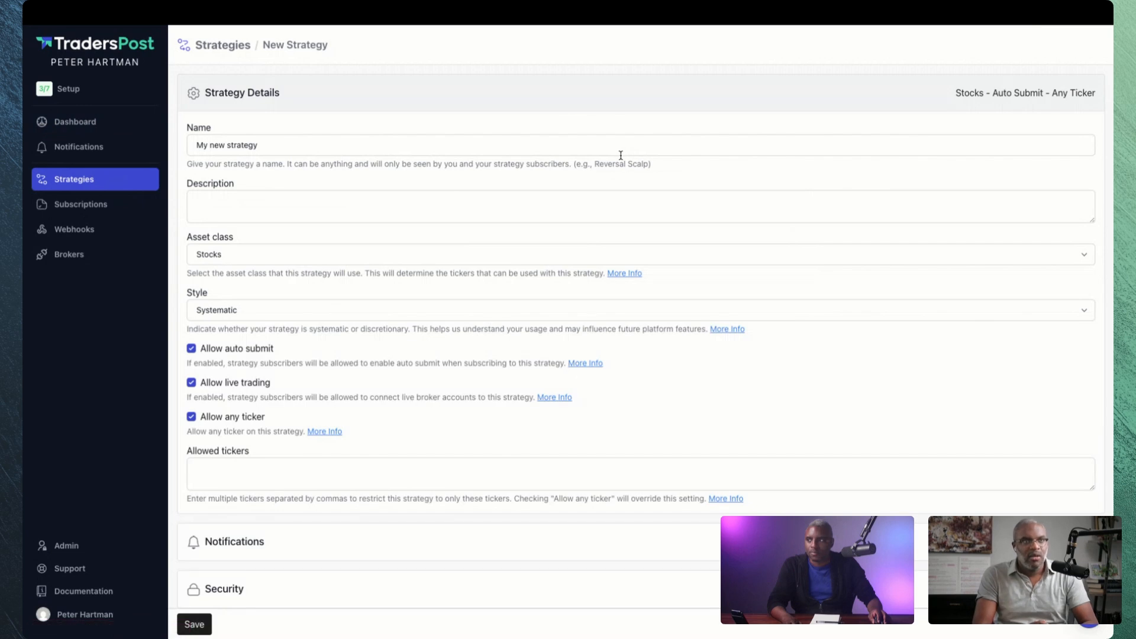
triple_click(475, 147)
text(DCA )
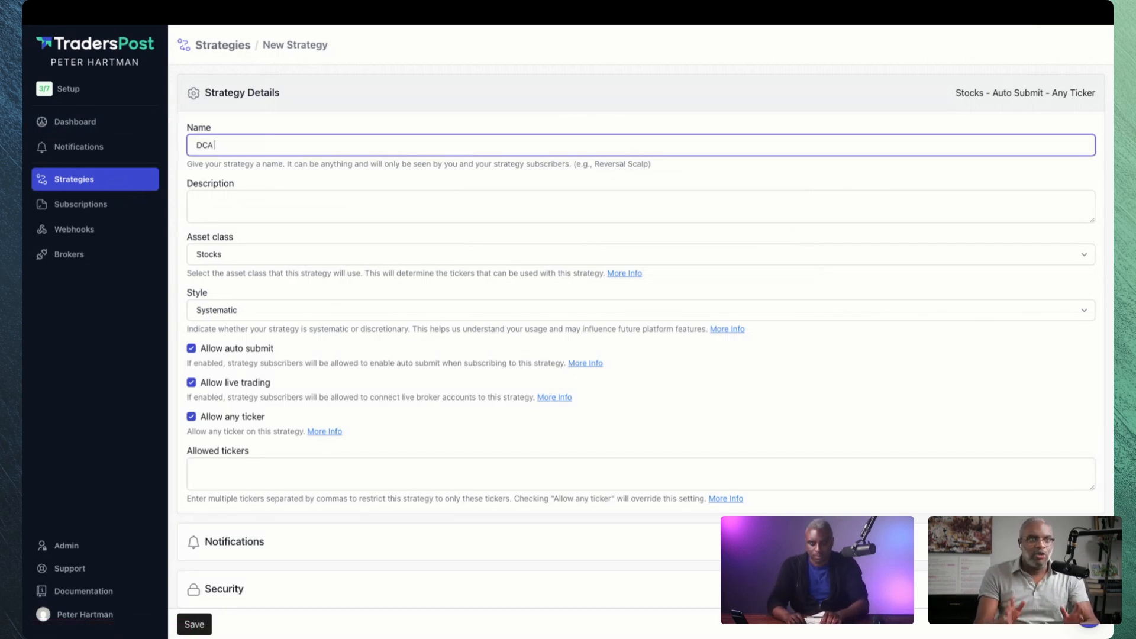
text(Bot)
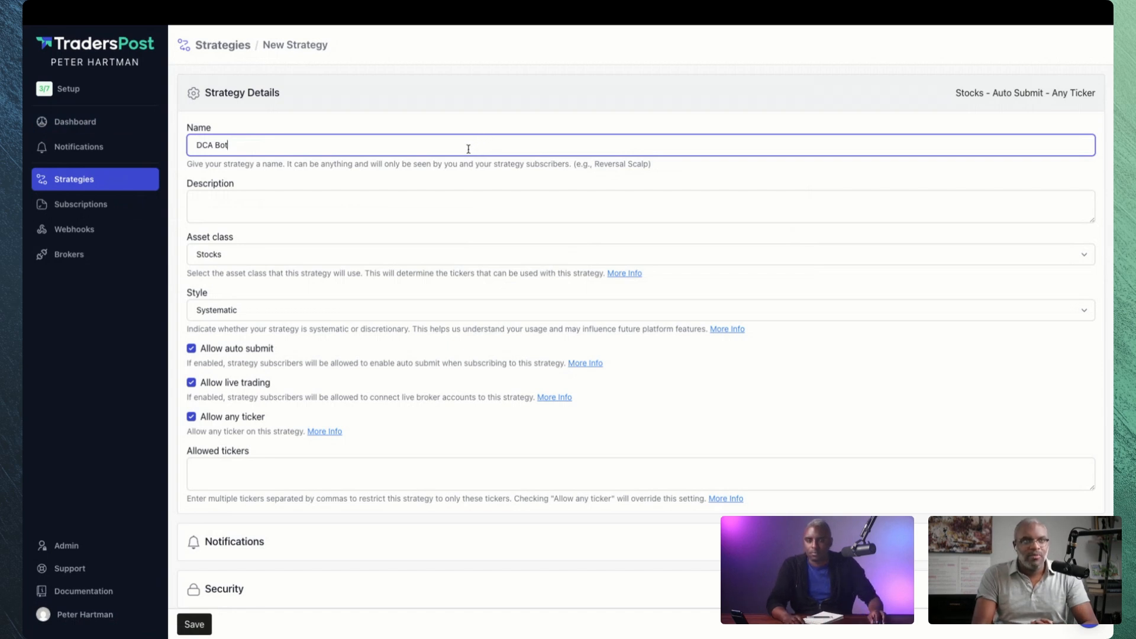
click(413, 203)
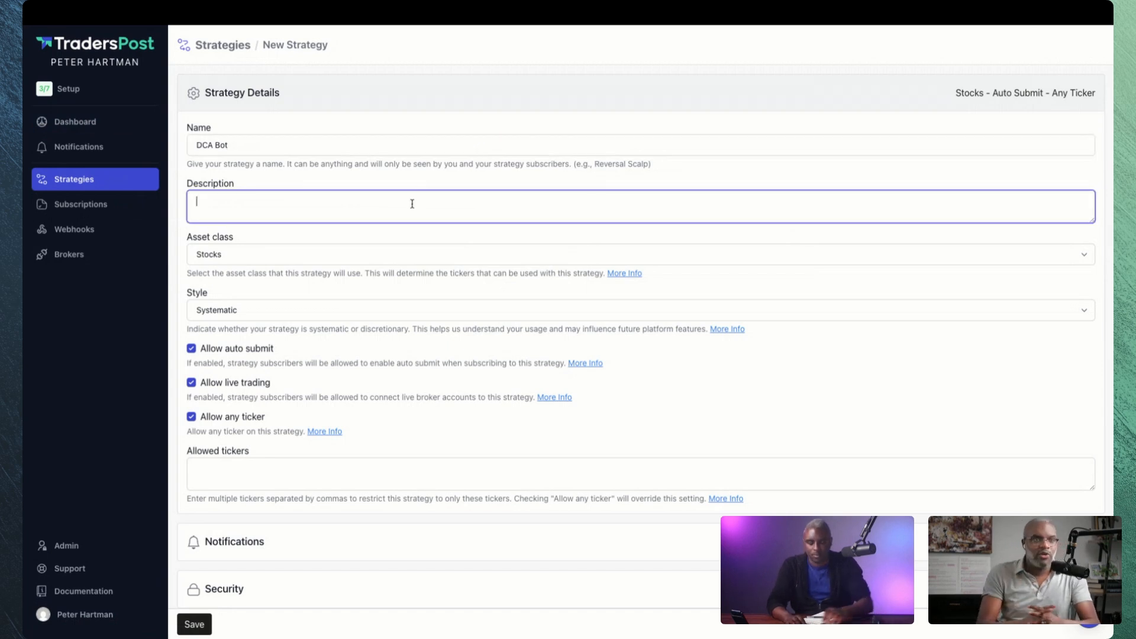
text(I)
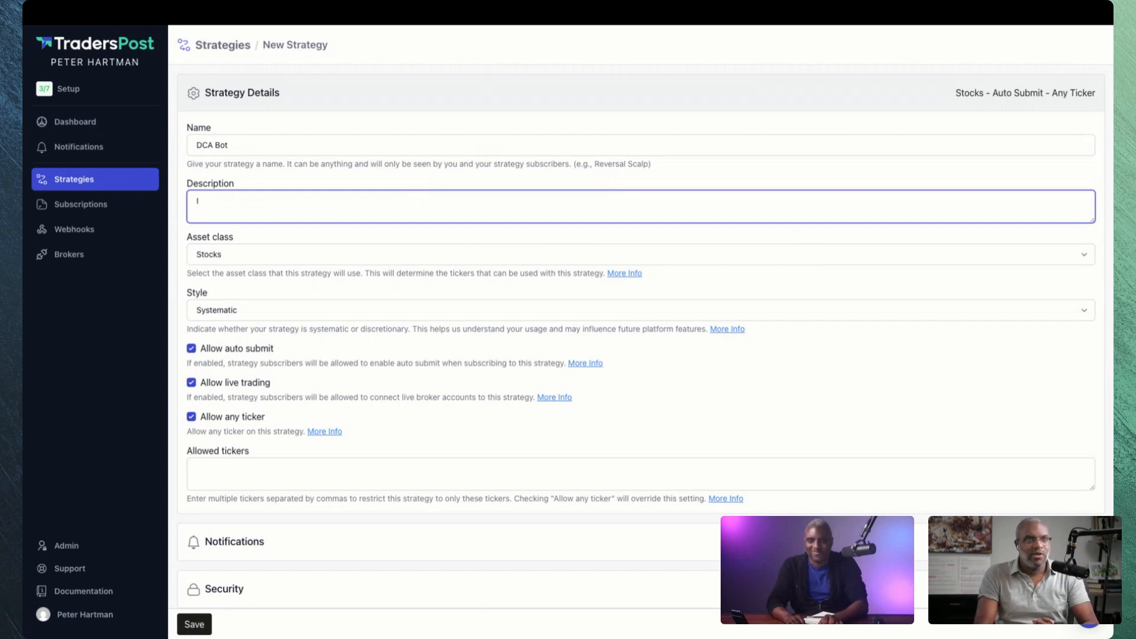
key(BackSpace)
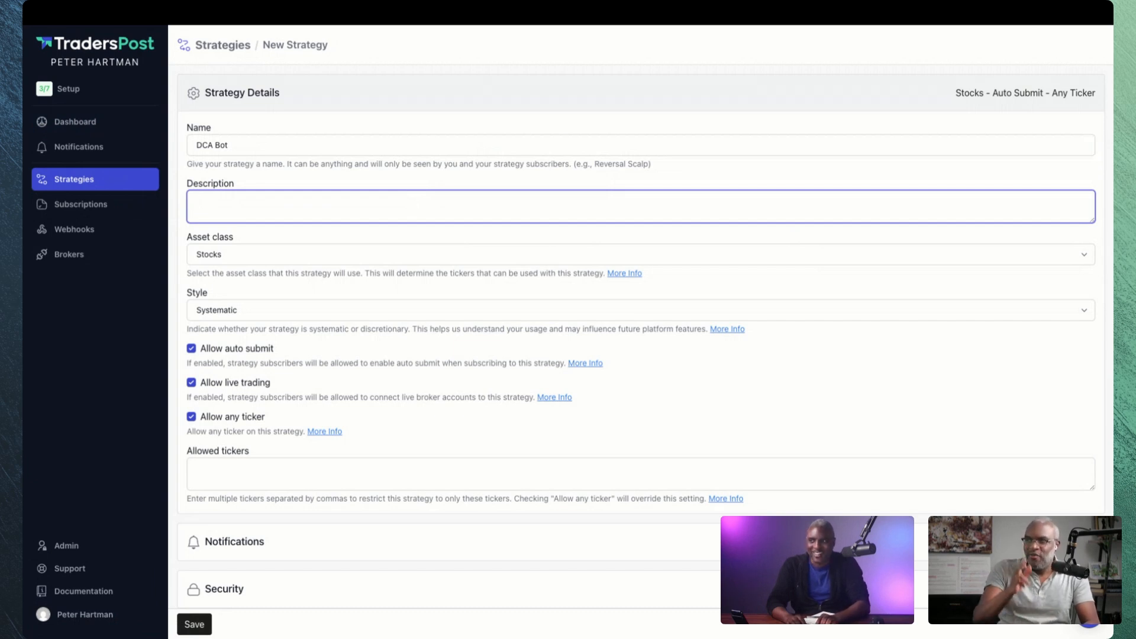
- Set the strategy's asset class to Crypto
key(Tab)
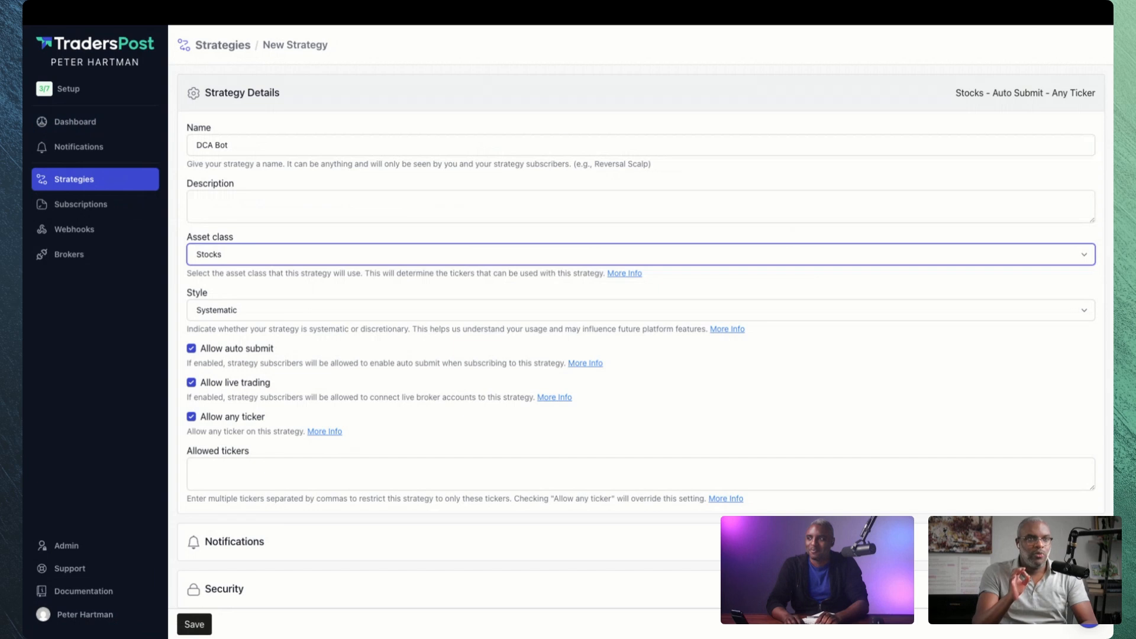
key(c)
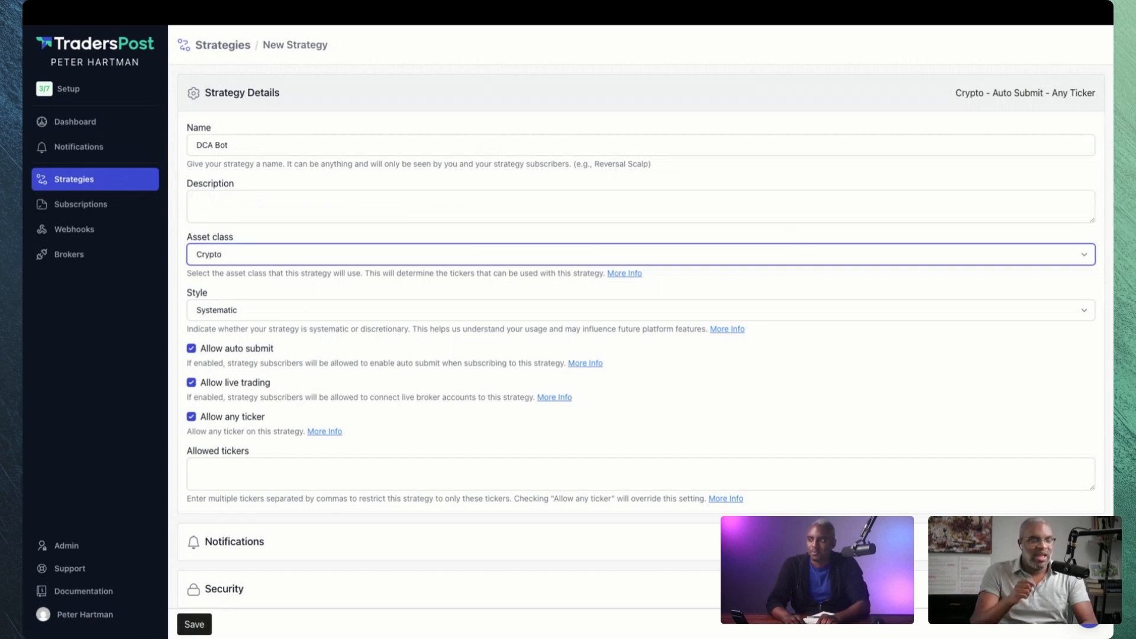
click(609, 253)
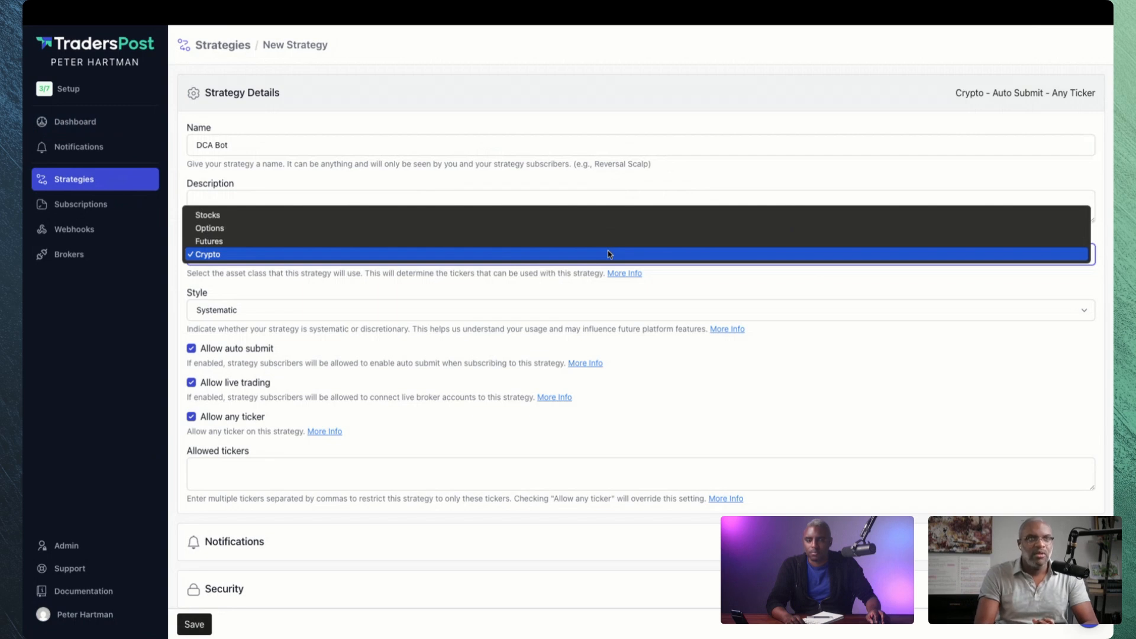
click(610, 255)
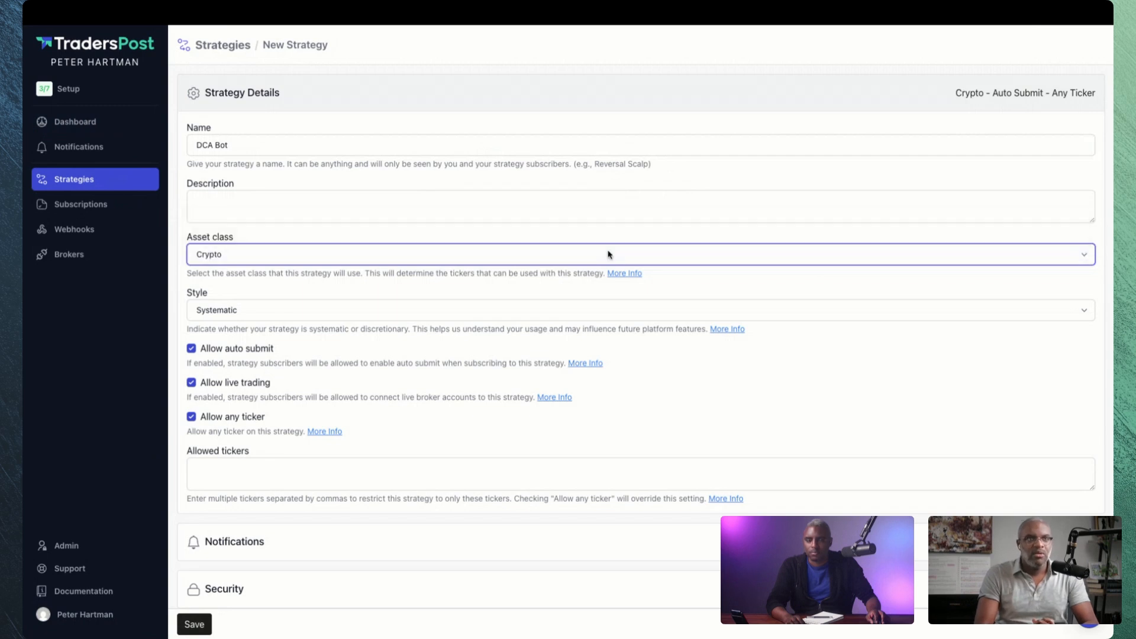
- Keep the strategy style as Systematic and save the new strategy
click(292, 316)
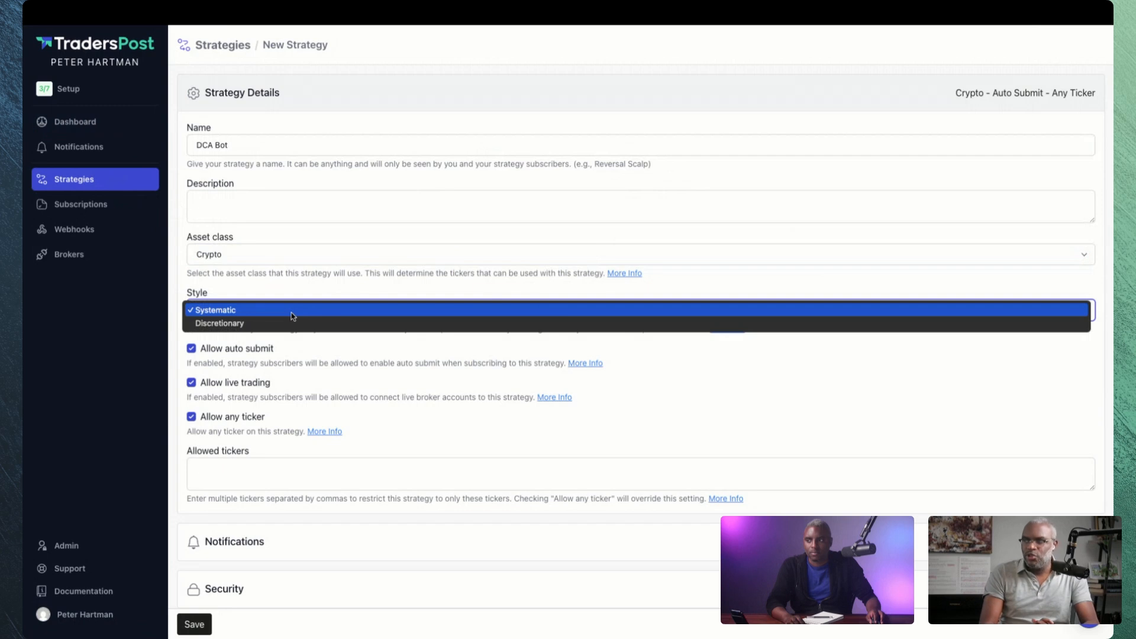
click(292, 310)
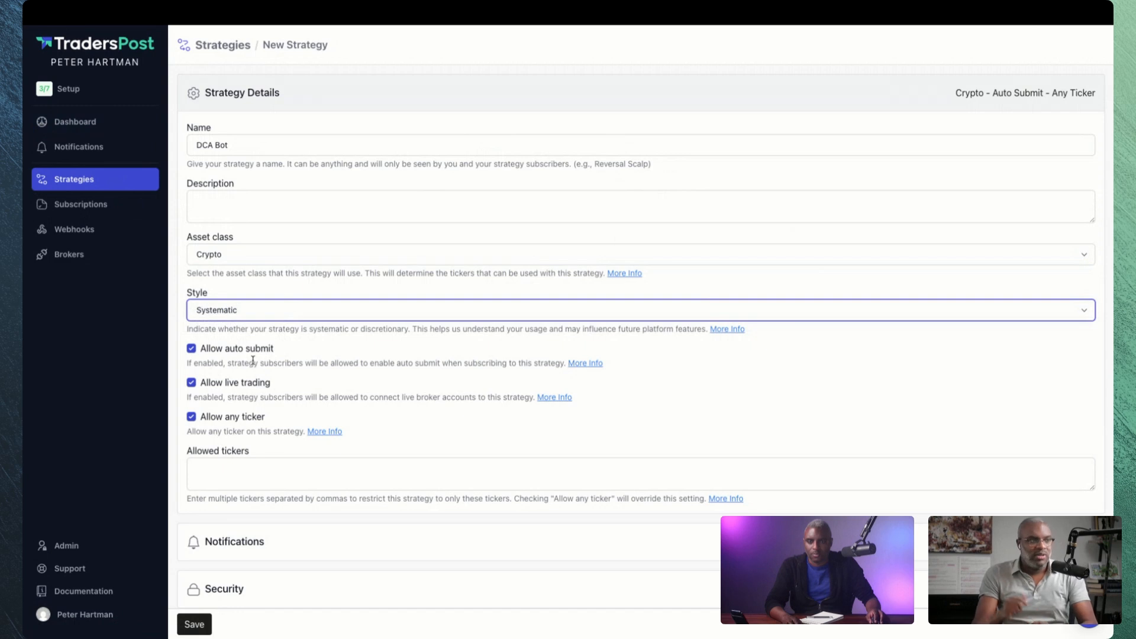
scroll(253, 360, down, 1)
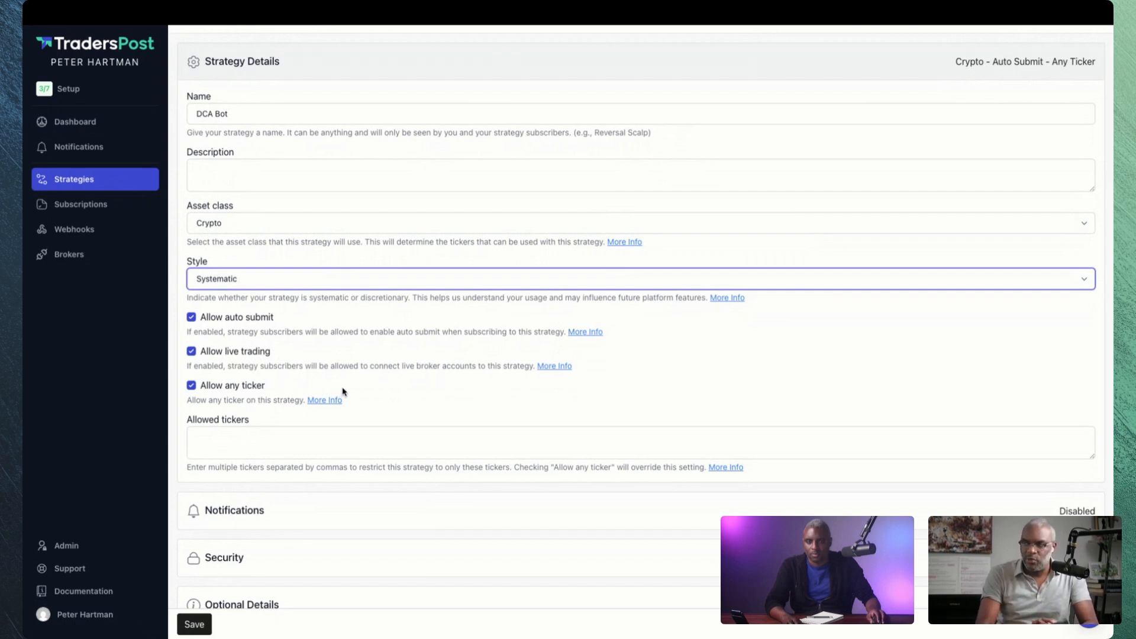
scroll(344, 391, down, 1)
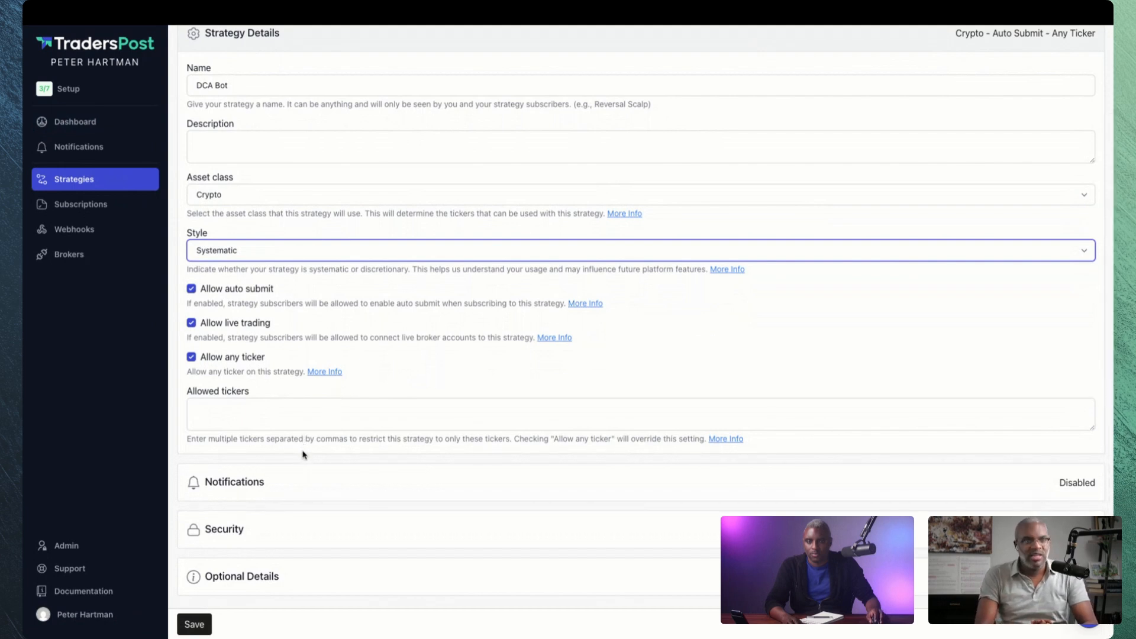
click(198, 623)
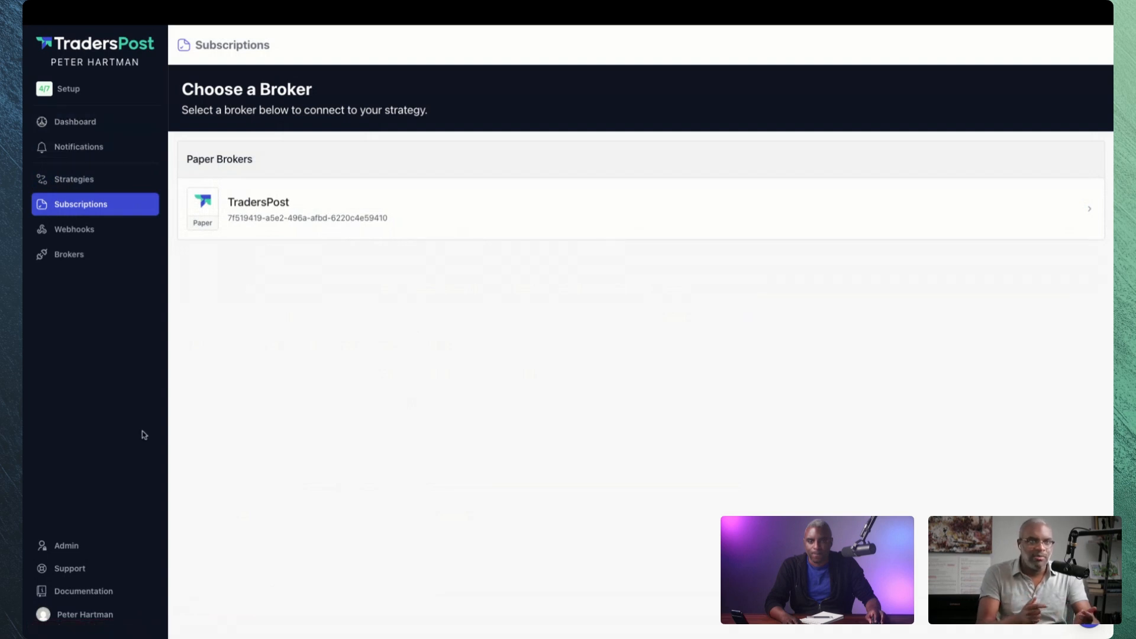
- Start a live broker connection to Kraken and agree to the risk waiver
click(85, 256)
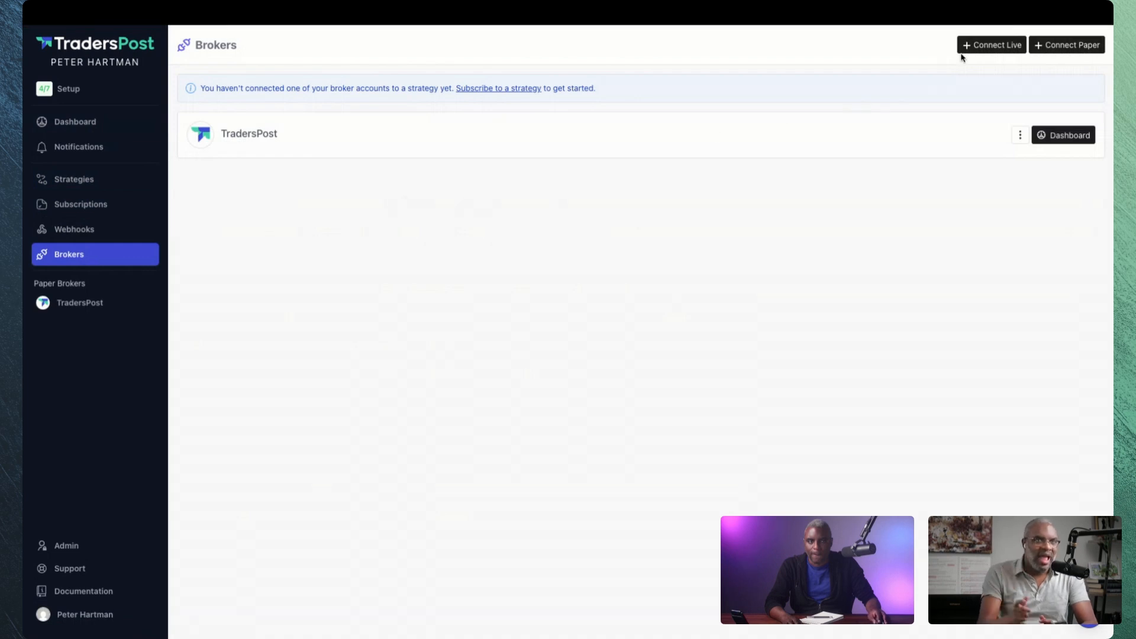
click(998, 48)
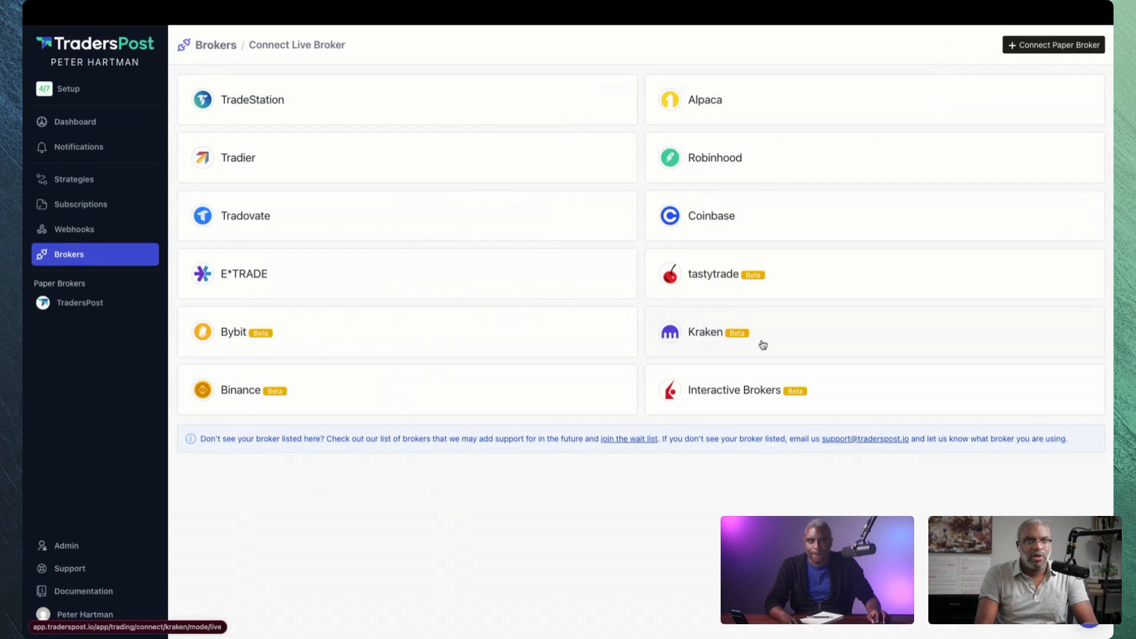
click(773, 342)
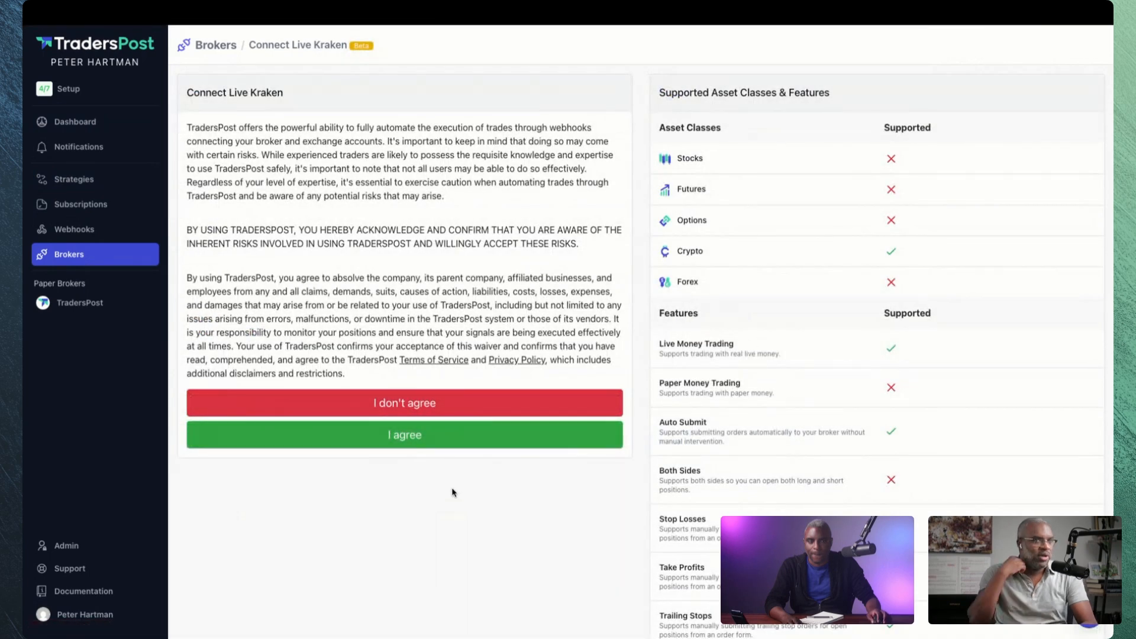
click(438, 445)
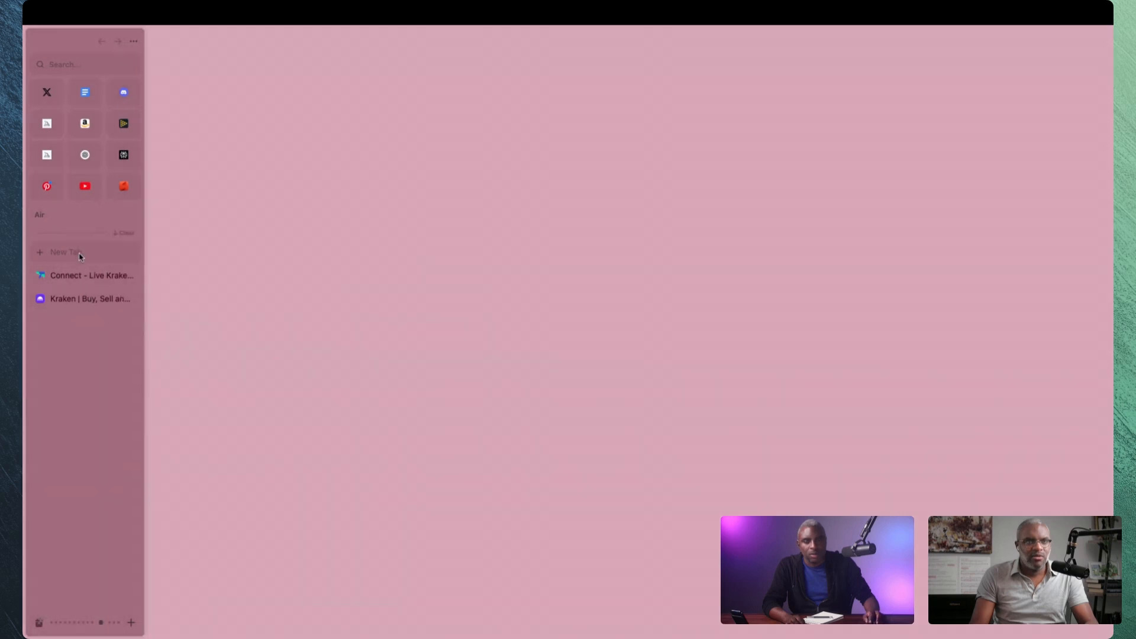
- Switch to Kraken Pro by opening pro.kraken.com/app/settings/api in a new browser tab
click(79, 253)
text(https://pro.kraken.com/app/settings/api)
key(Return)
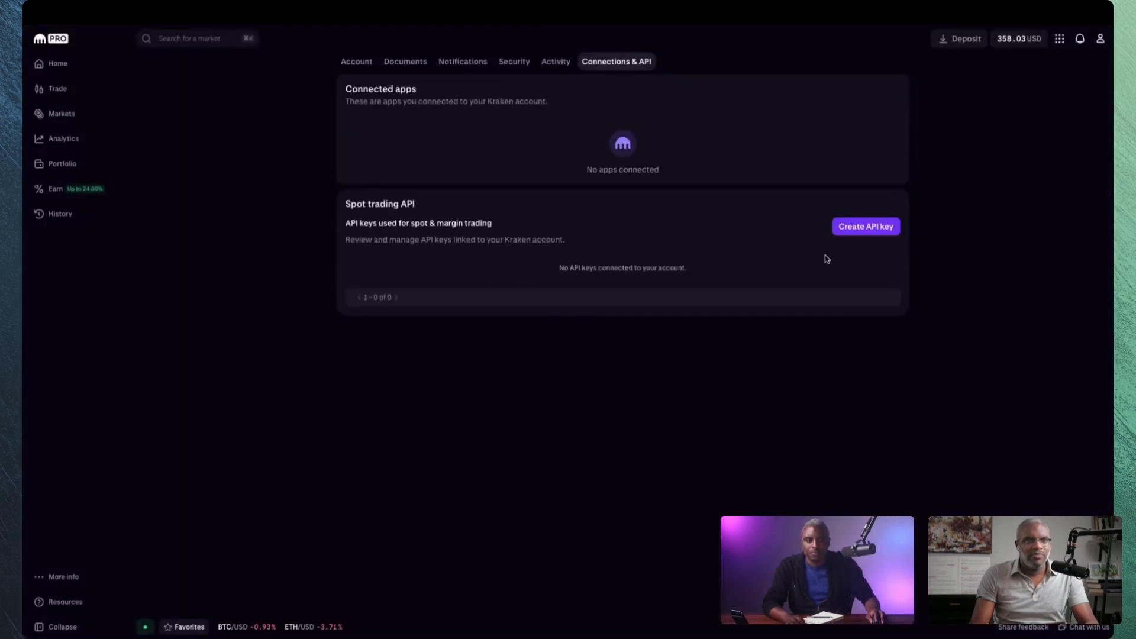
- Start creating a spot trading API key and name it "TradersPost"
click(869, 228)
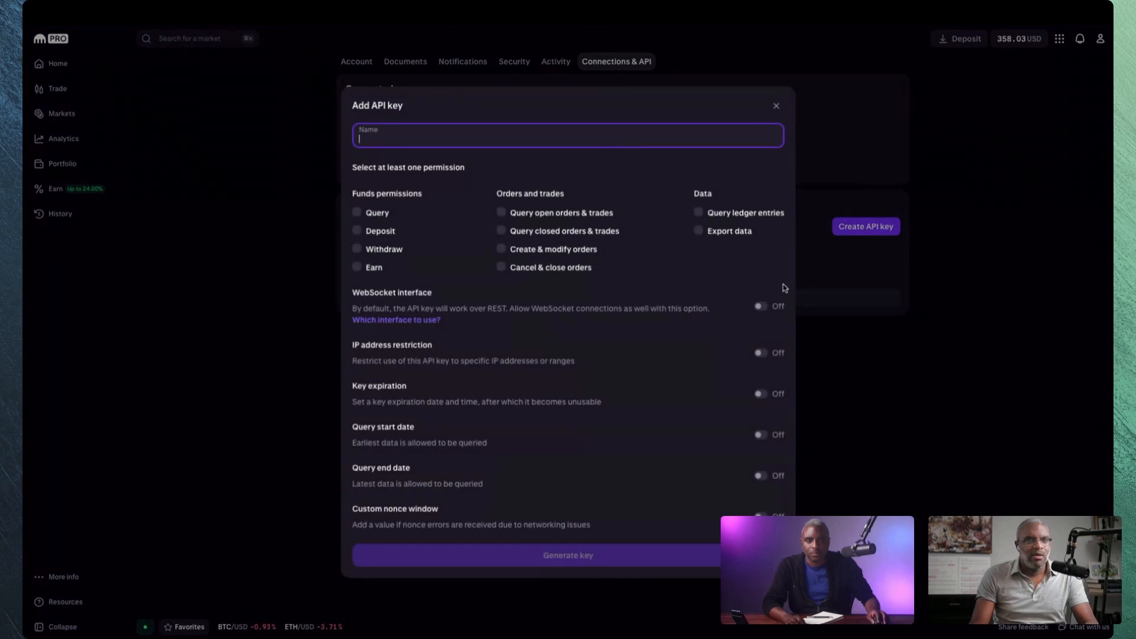
text(TradersPost)
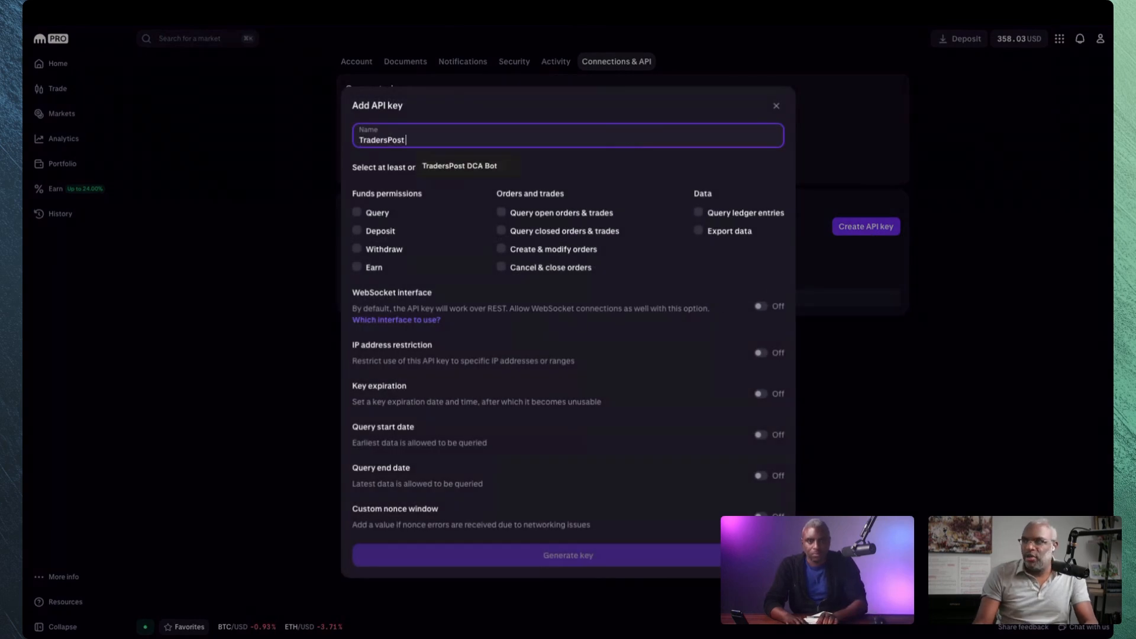
text( DCA Bot)
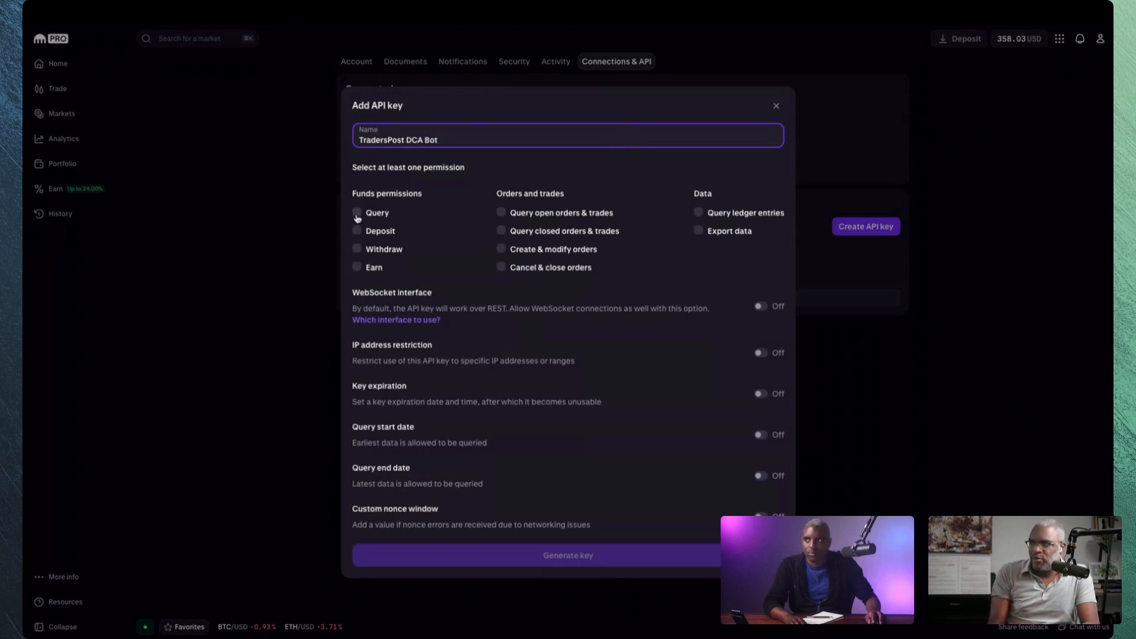
key(ctrl+a)
text(Trad)
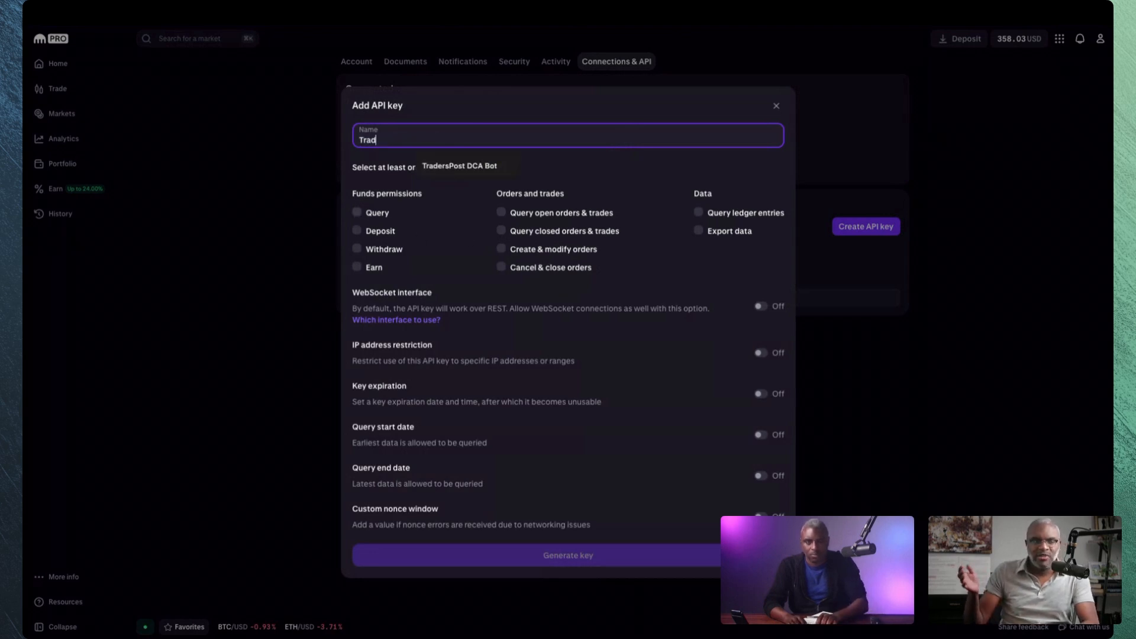
text(ersPost)
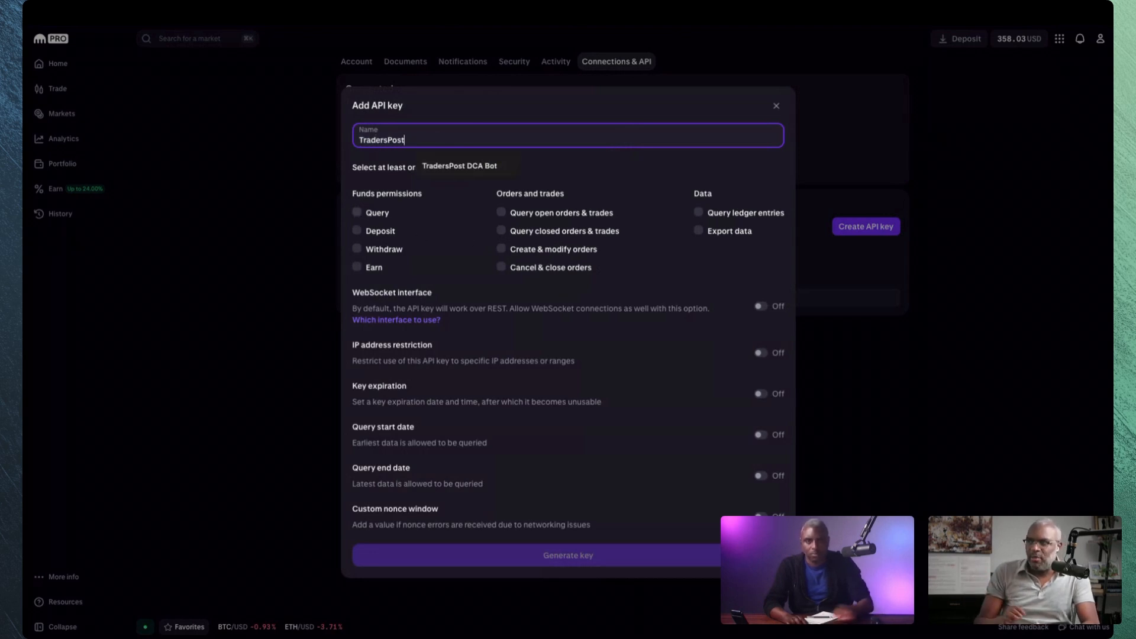
- Grant the API key funds Query permission, all four orders and trades permissions, Query ledger entries and Export data
click(357, 213)
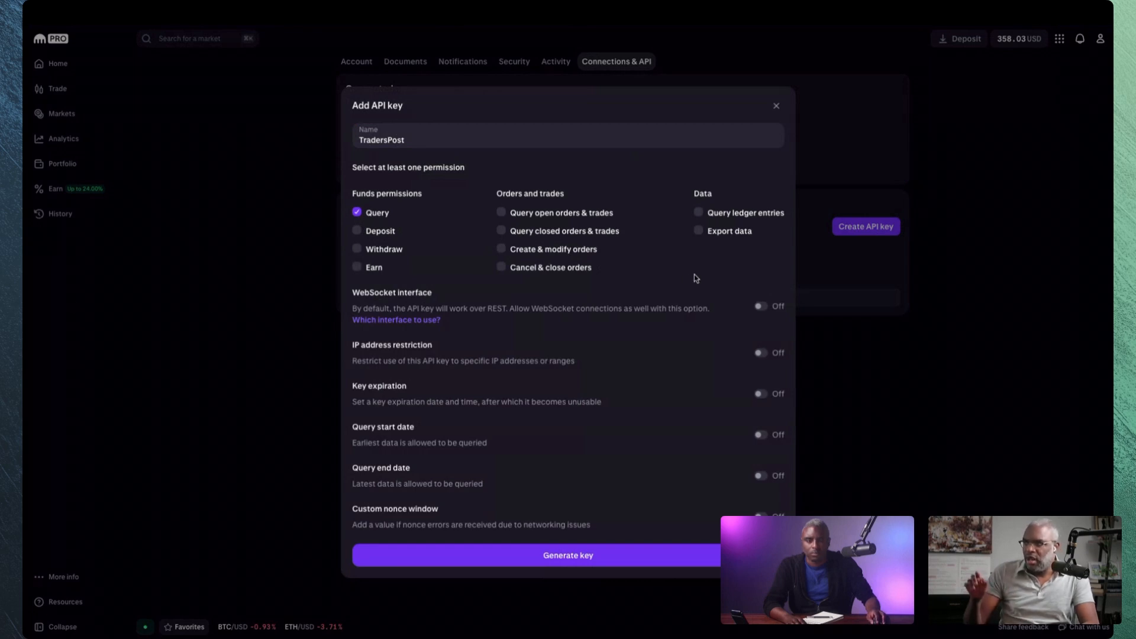
click(502, 213)
click(501, 231)
click(501, 249)
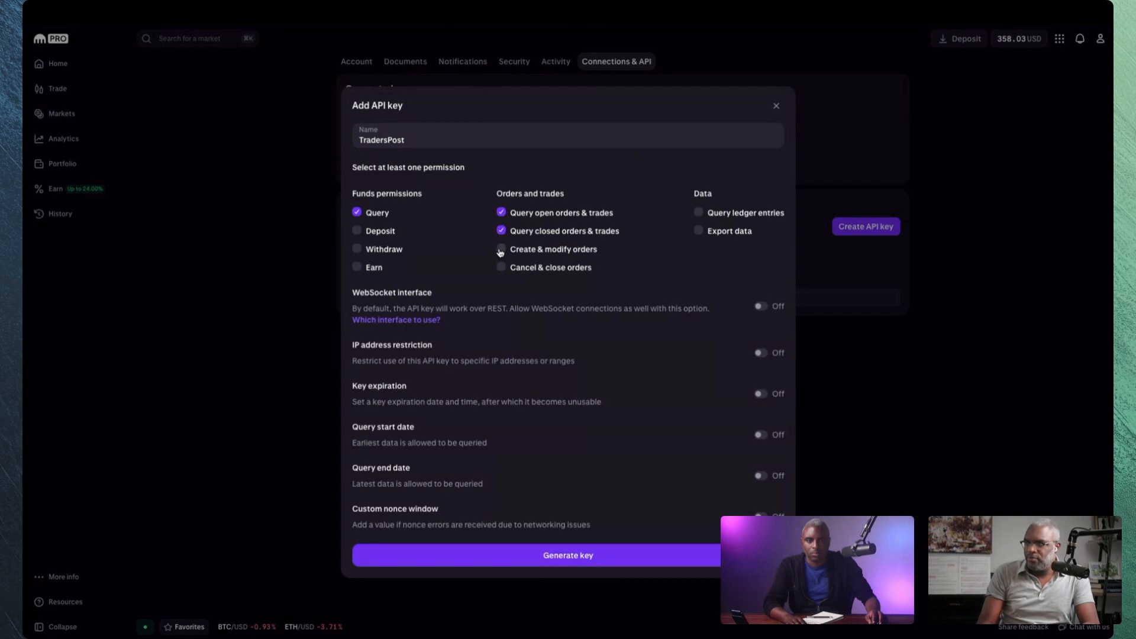
click(501, 268)
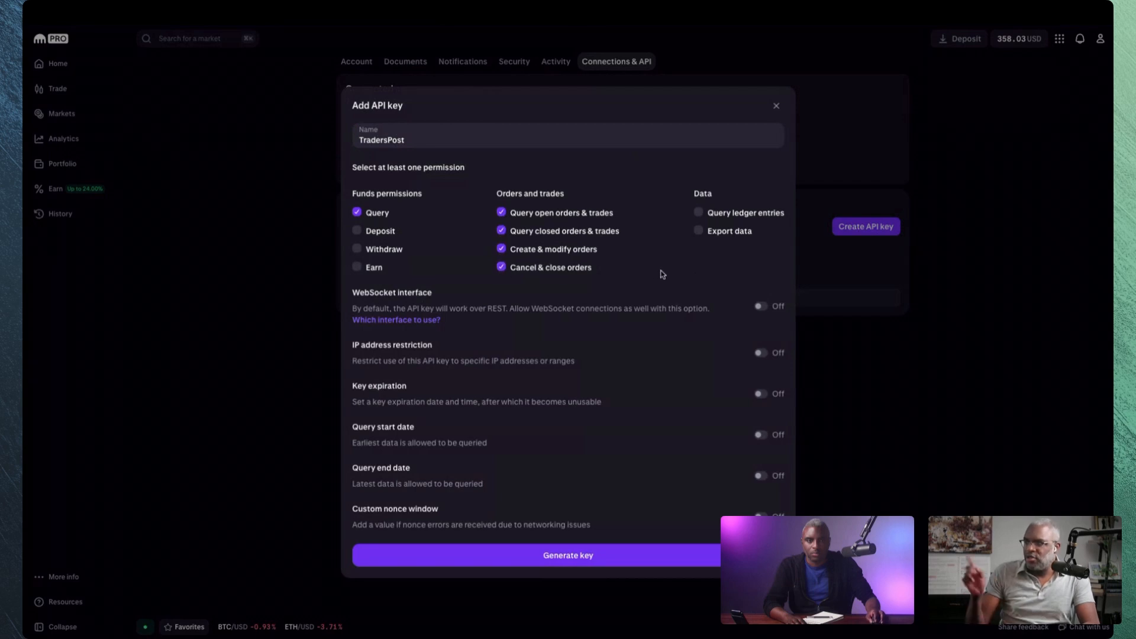
click(699, 212)
click(699, 231)
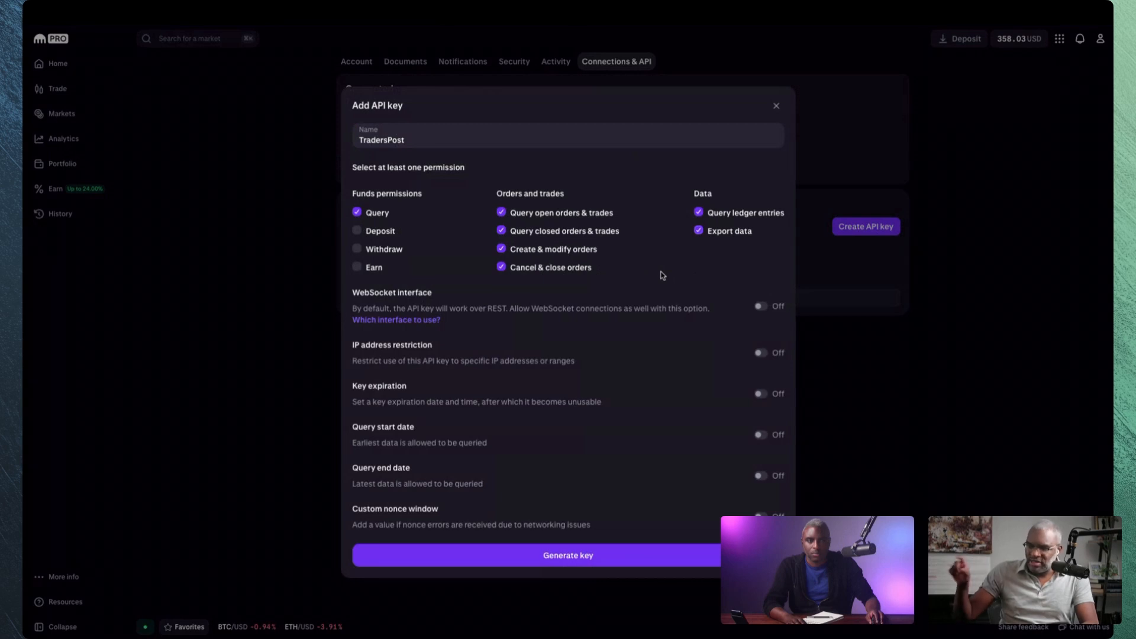
- Enable the custom nonce window for the API key and set it to 200 milliseconds
drag(454, 510, 351, 507)
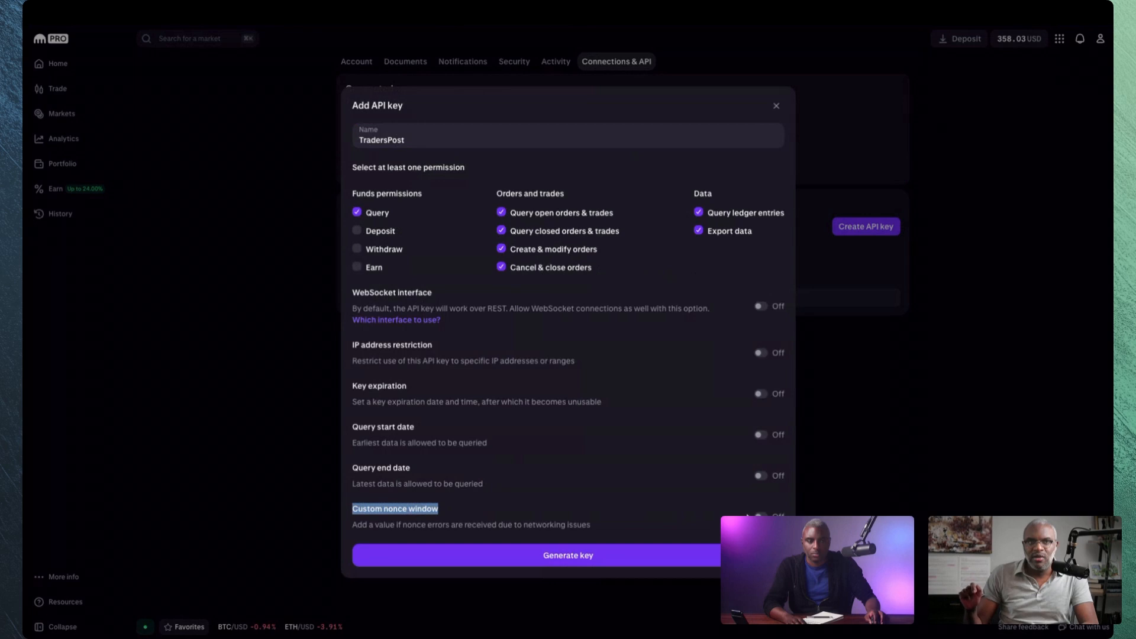
click(710, 509)
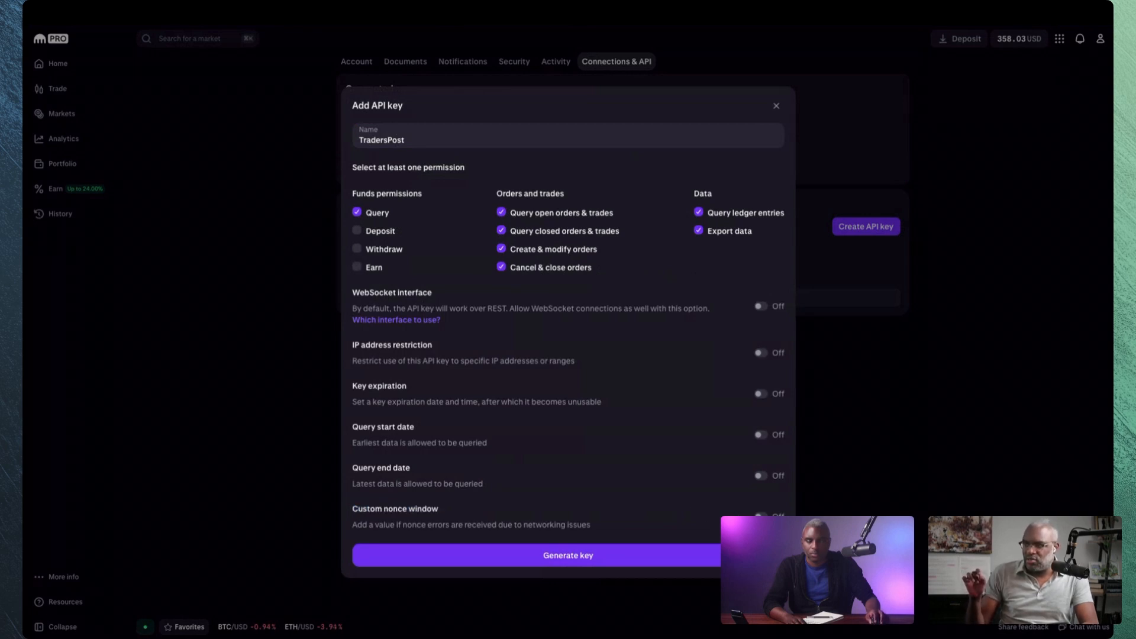
click(759, 515)
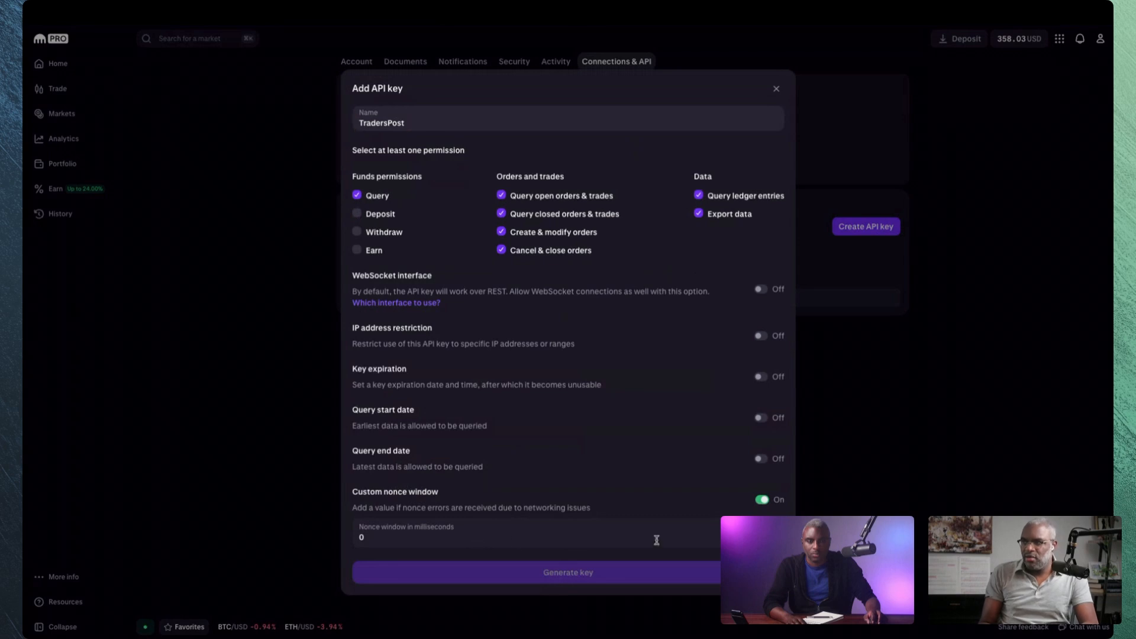
click(463, 537)
key(BackSpace)
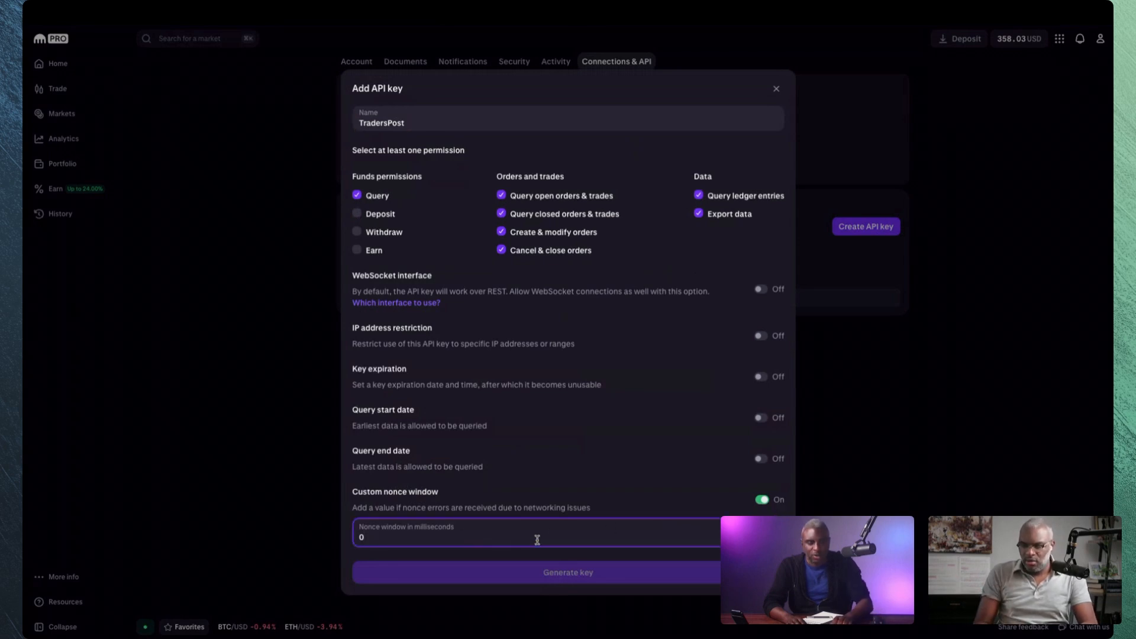
text(200)
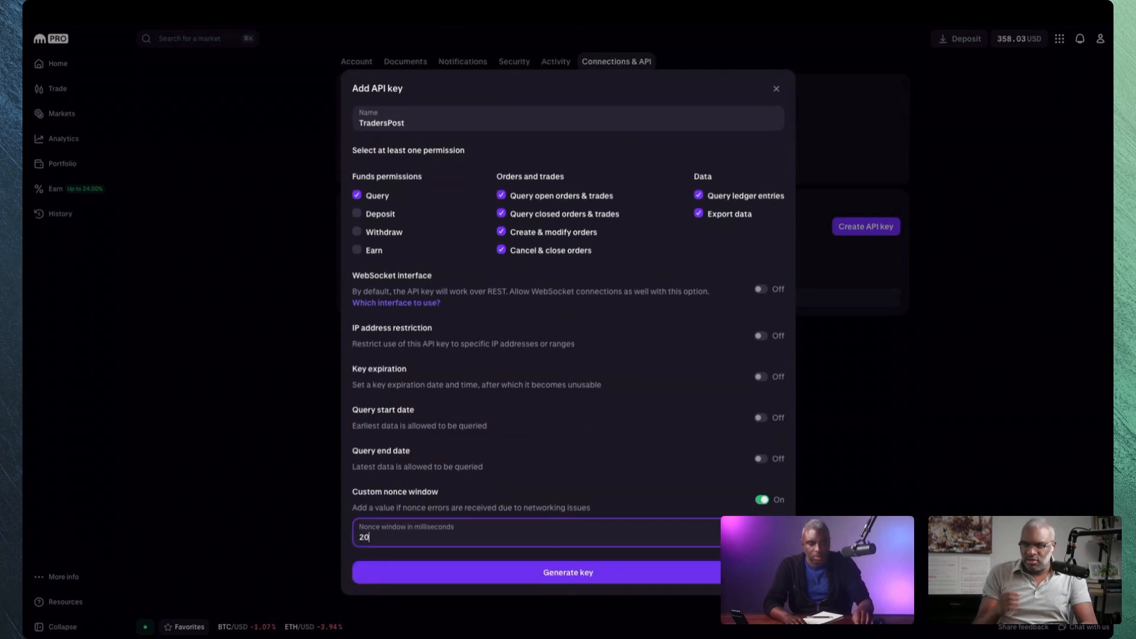
- Set the API key's custom nonce window to 20000 milliseconds and close the API key form
text(00)
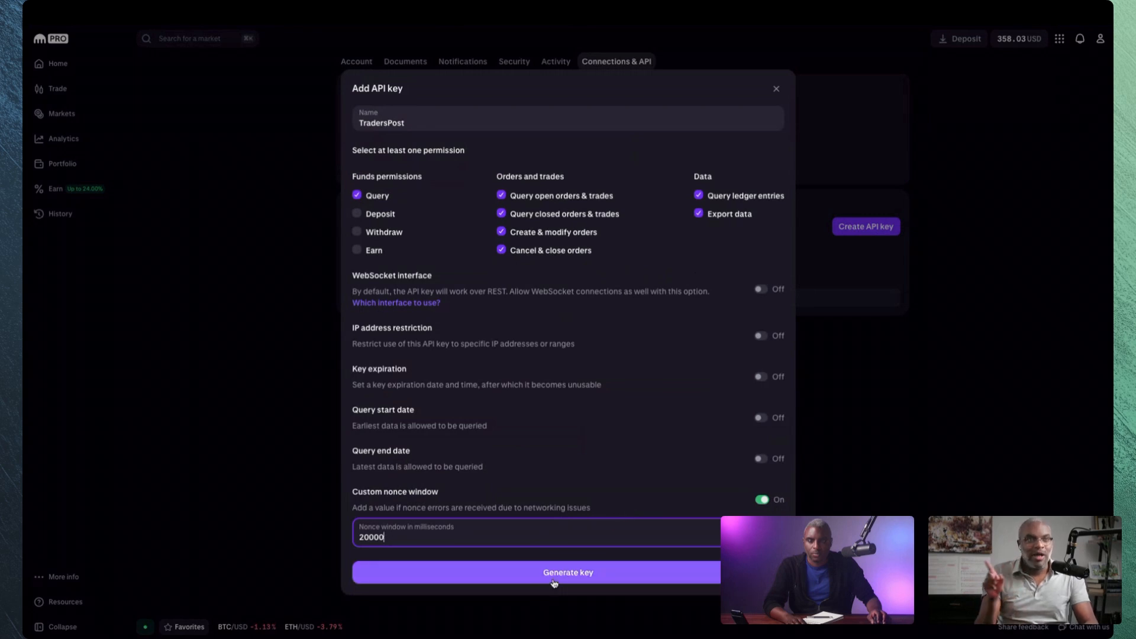
click(256, 353)
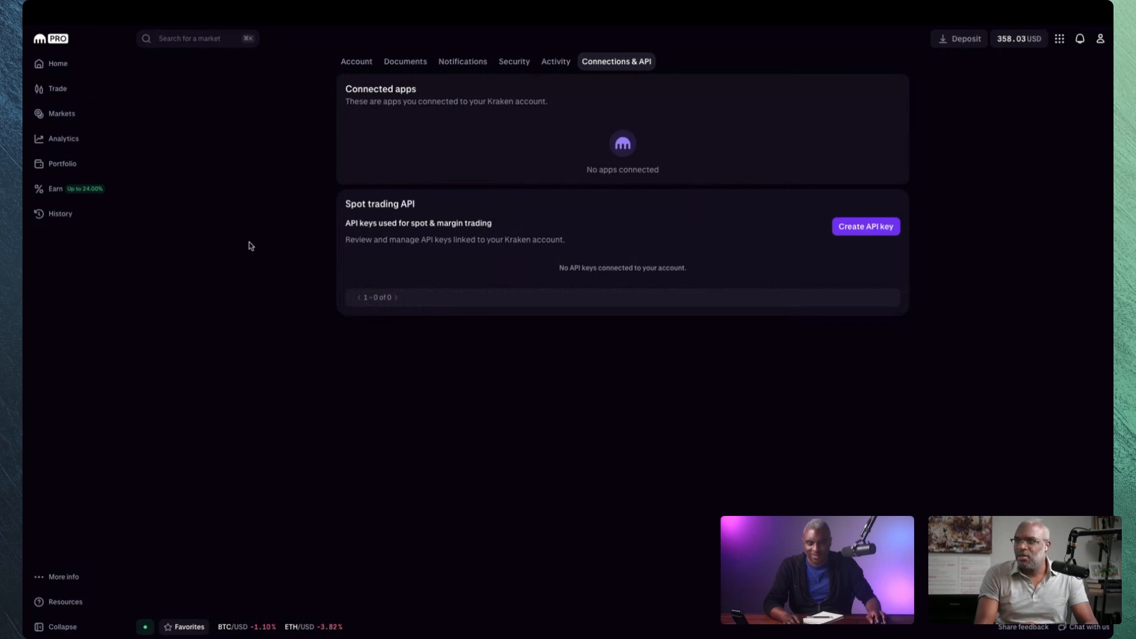
- Switch back to TradersPost and connect the live Kraken broker with the pasted API key and API secret, saving the credentials in the password manager
mouse_move(62, 316)
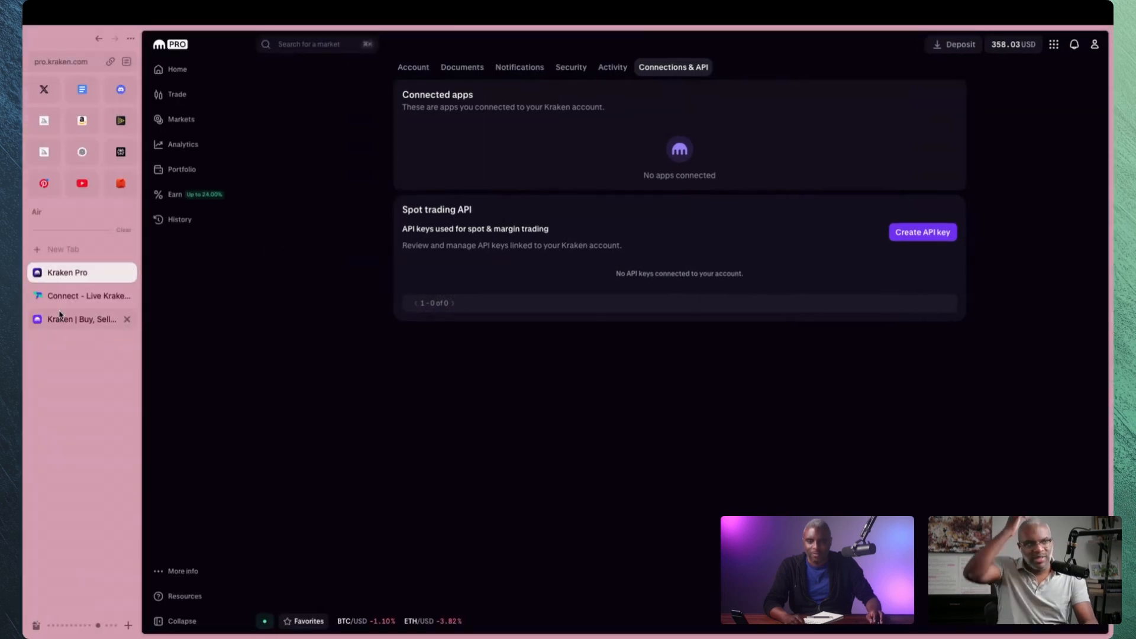
click(36, 296)
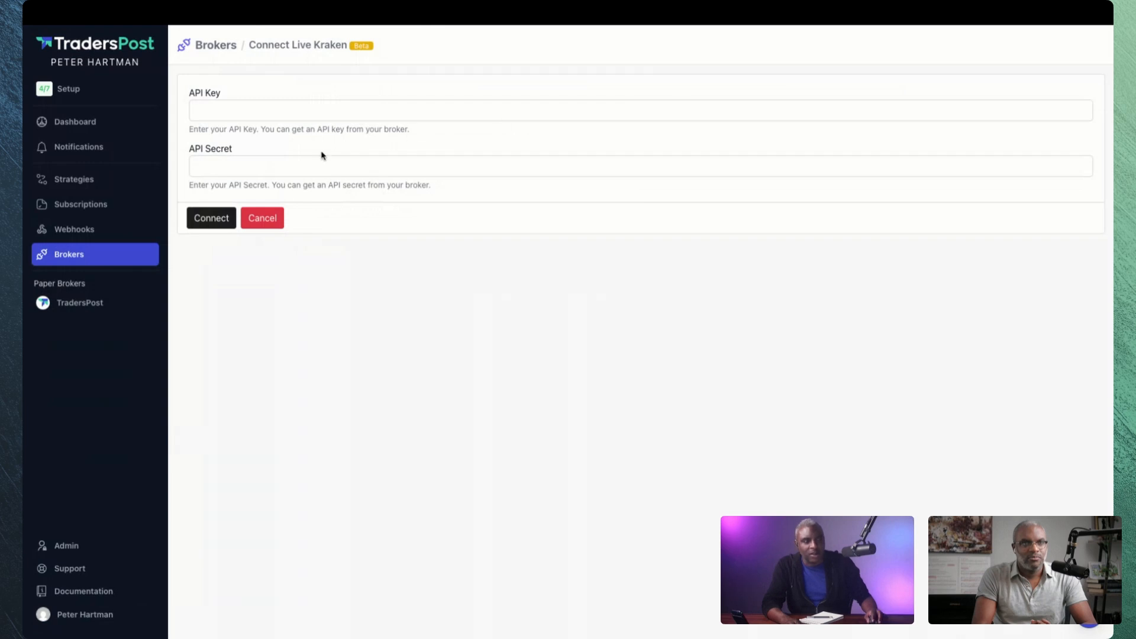
click(244, 115)
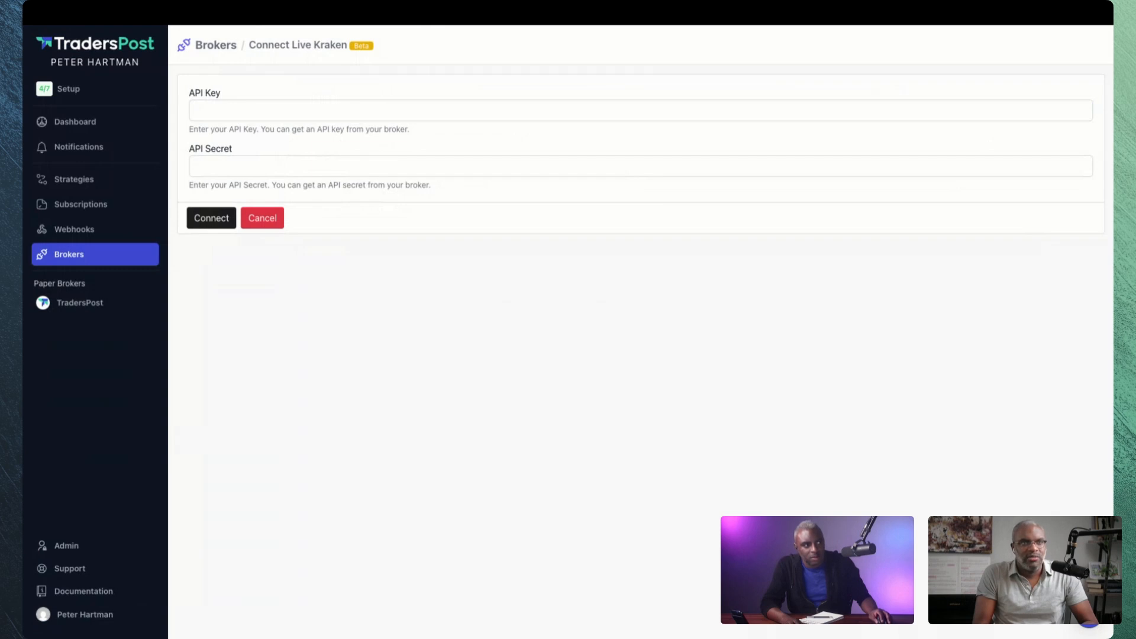
click(262, 111)
key(ctrl+v)
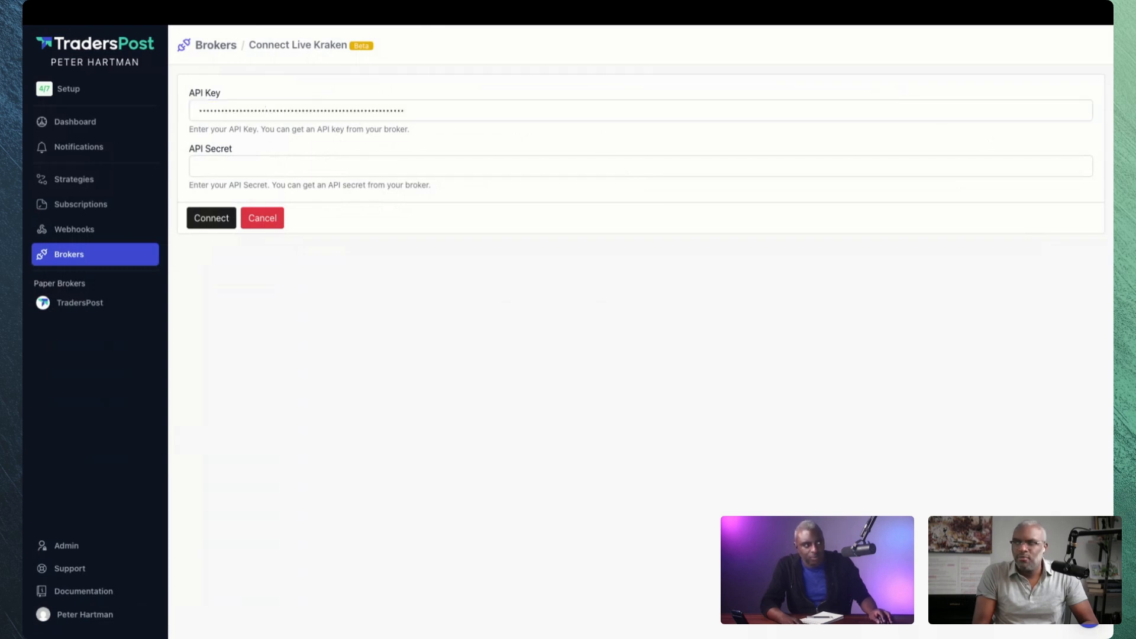
click(390, 170)
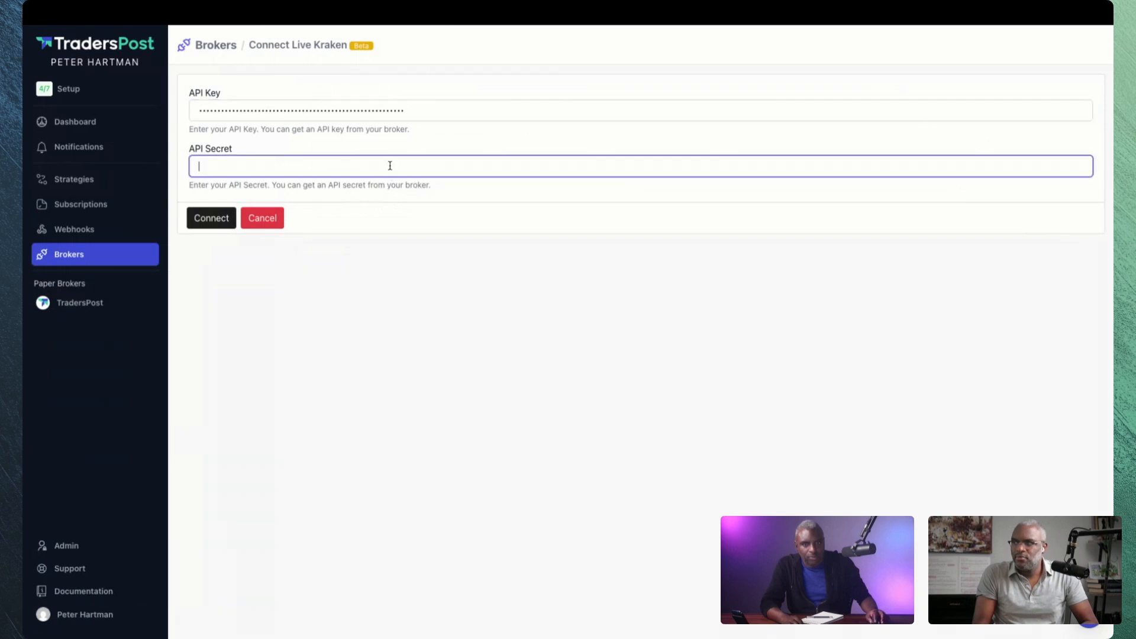
key(ctrl+v)
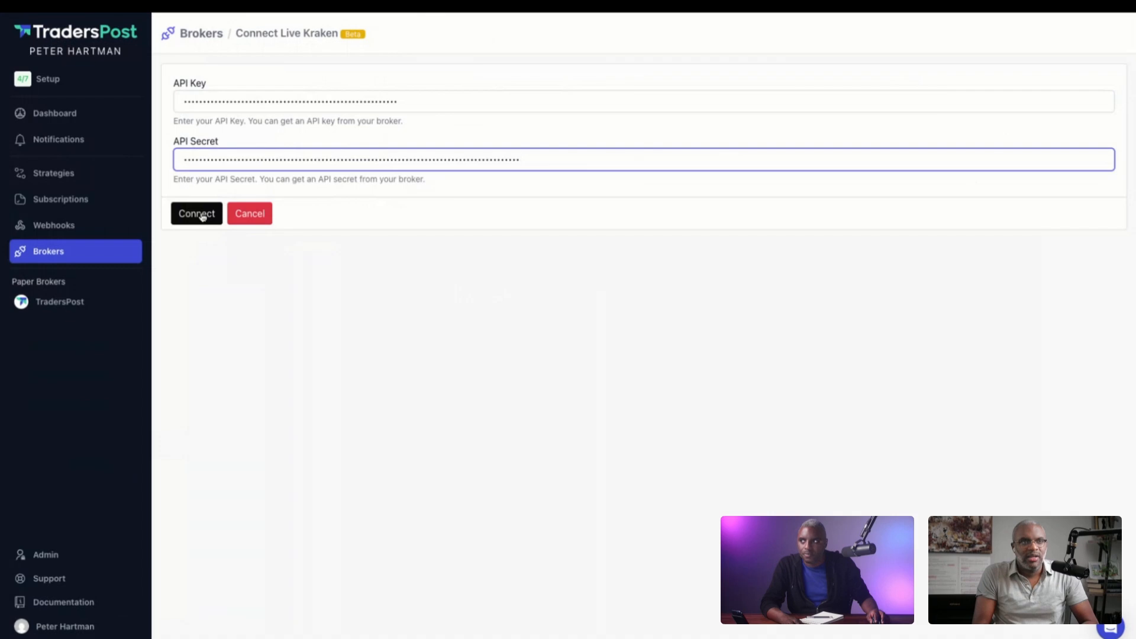
click(198, 214)
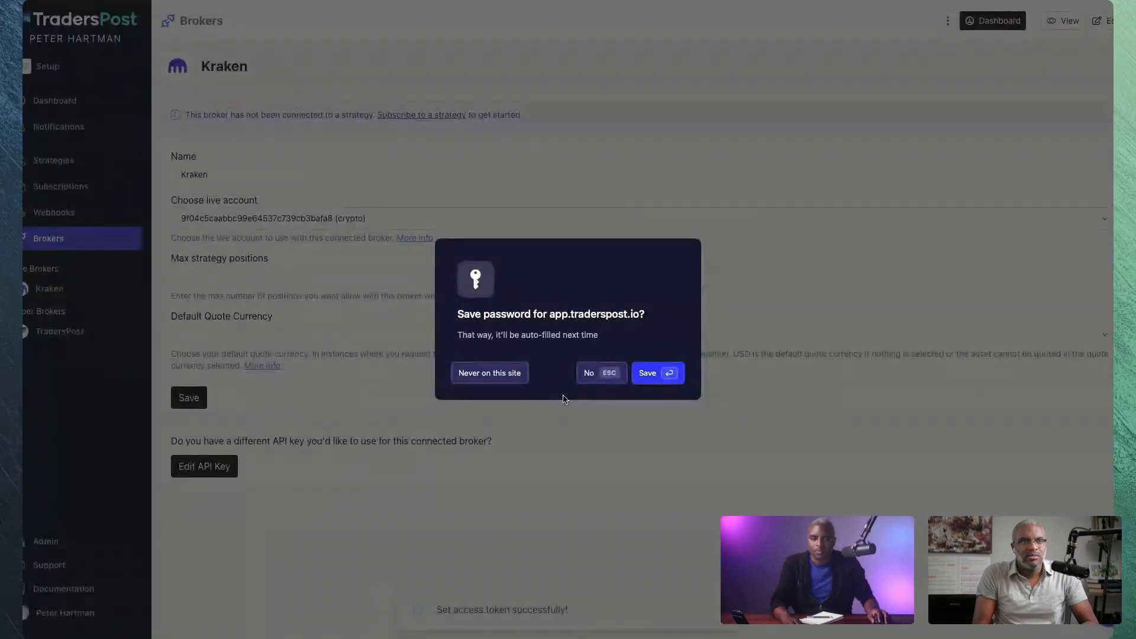
click(650, 374)
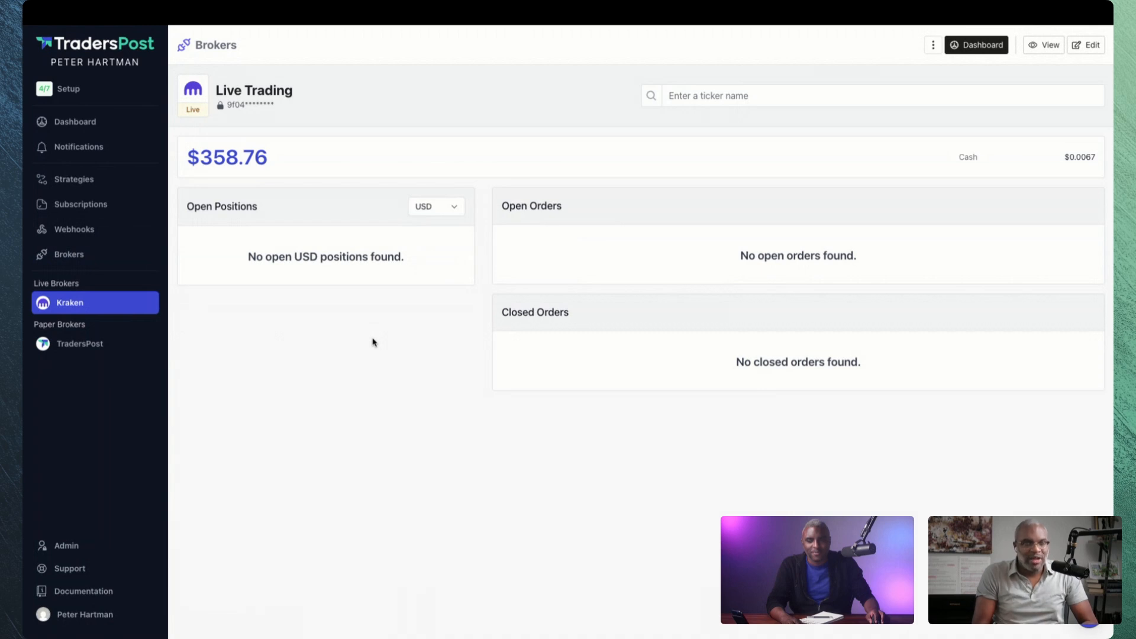
- Open the strategies list and check which actions are available for the DCA Bot strategy
click(121, 187)
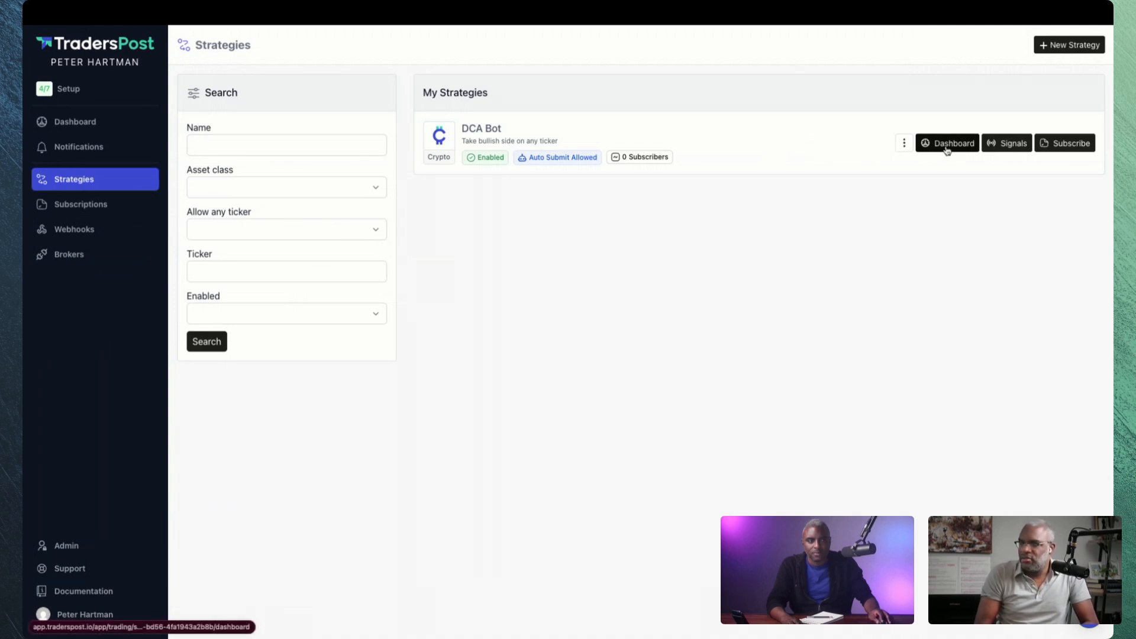
click(903, 143)
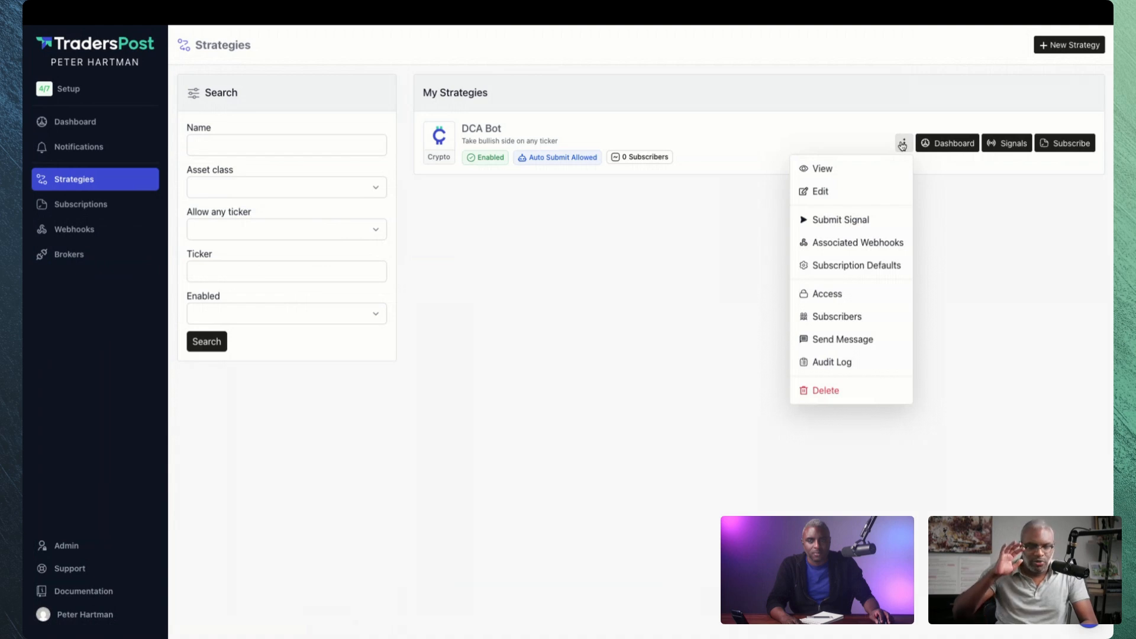
click(902, 144)
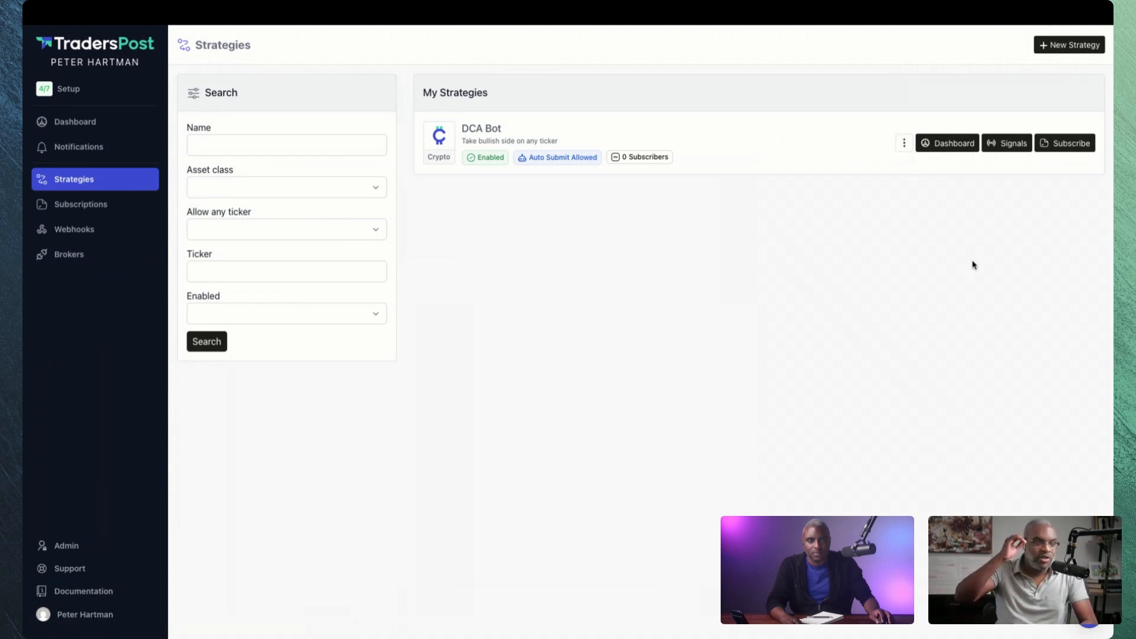
- Create a new subscription that connects the DCA Bot strategy to the live Kraken broker
click(115, 212)
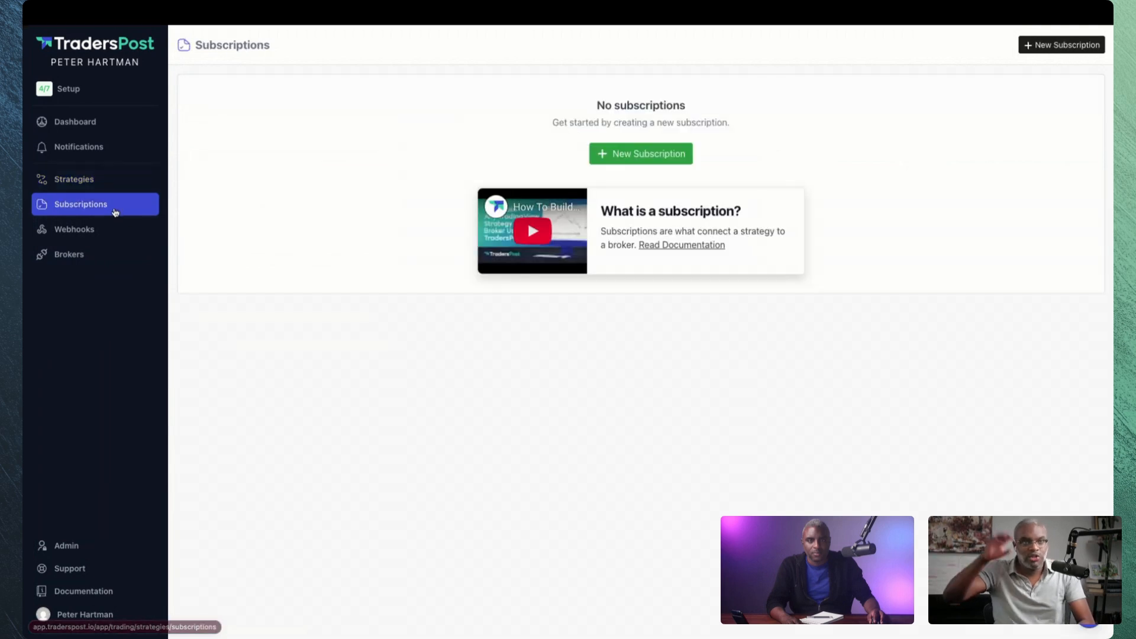
click(650, 159)
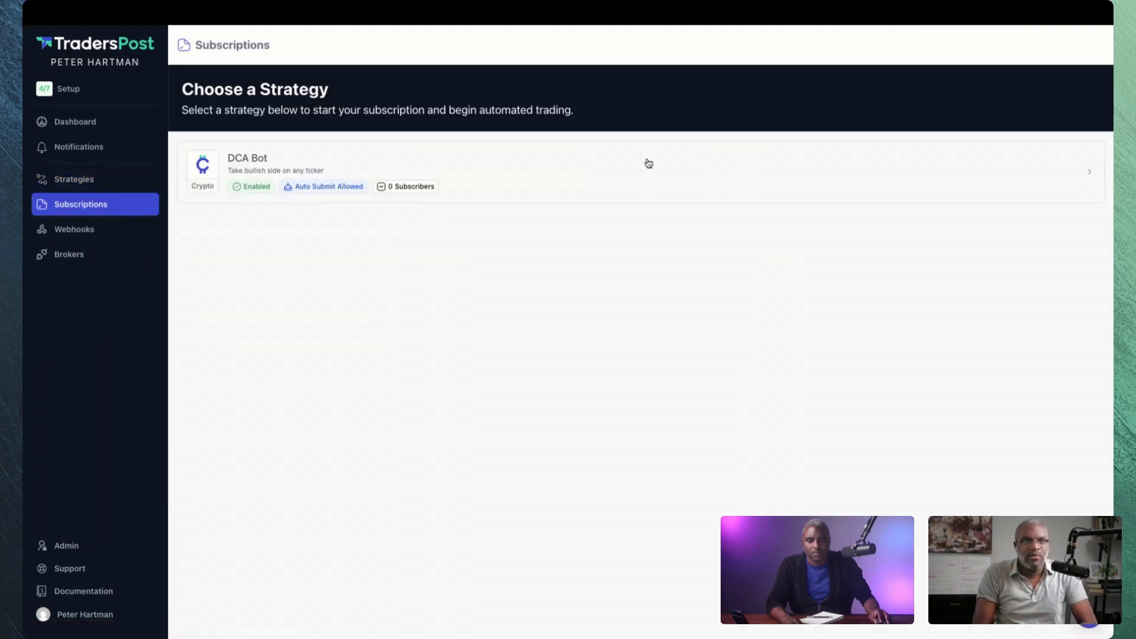
click(615, 190)
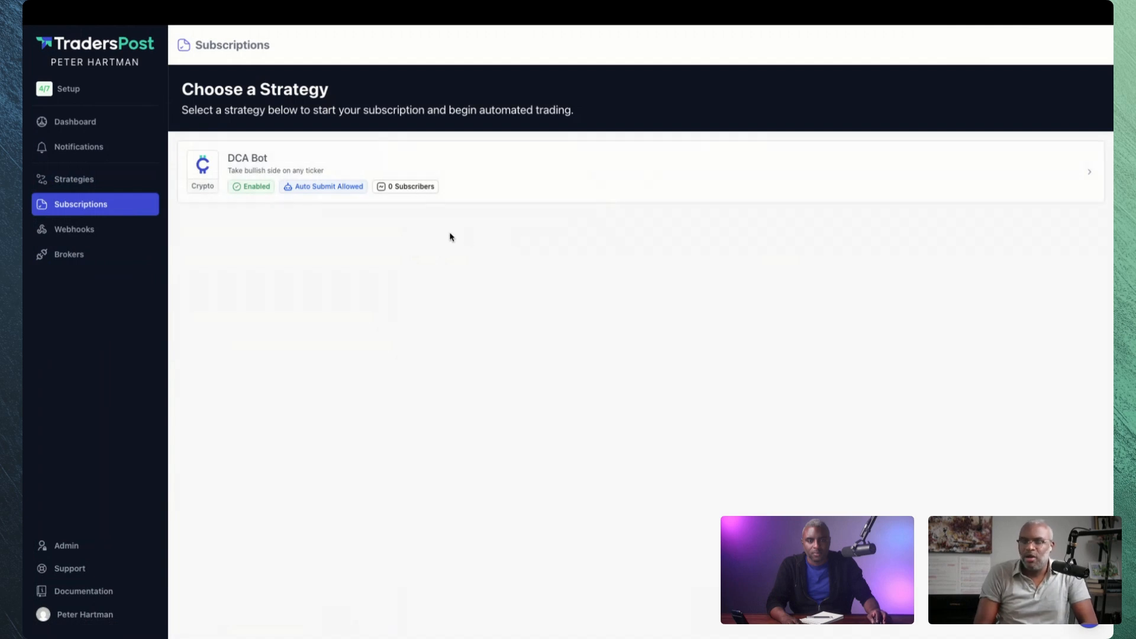
click(253, 160)
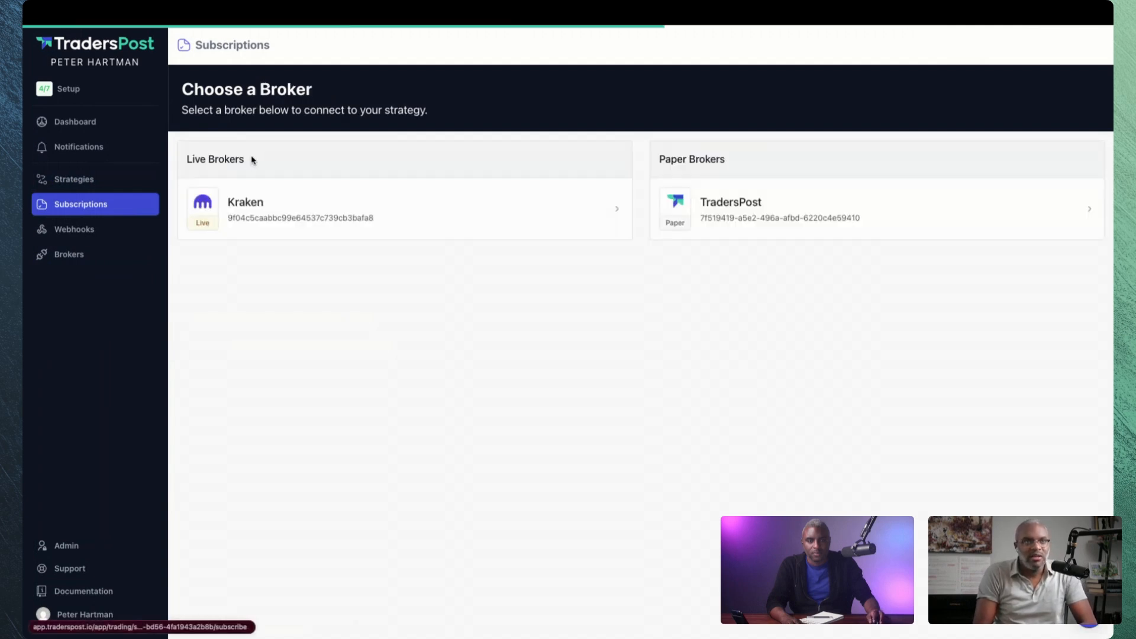
click(259, 201)
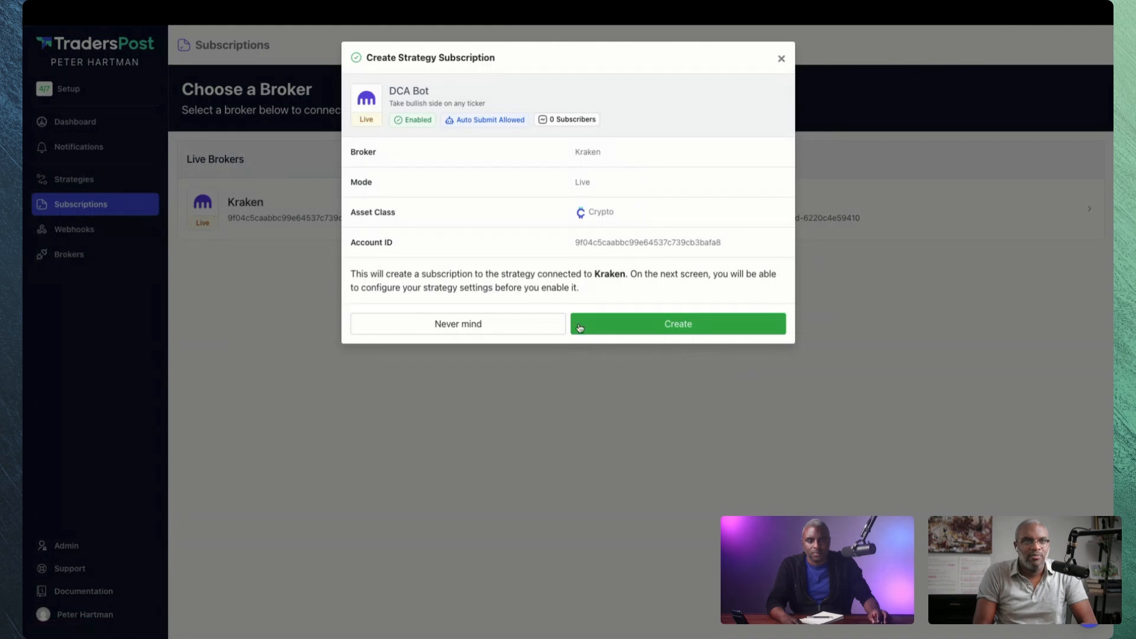
click(629, 324)
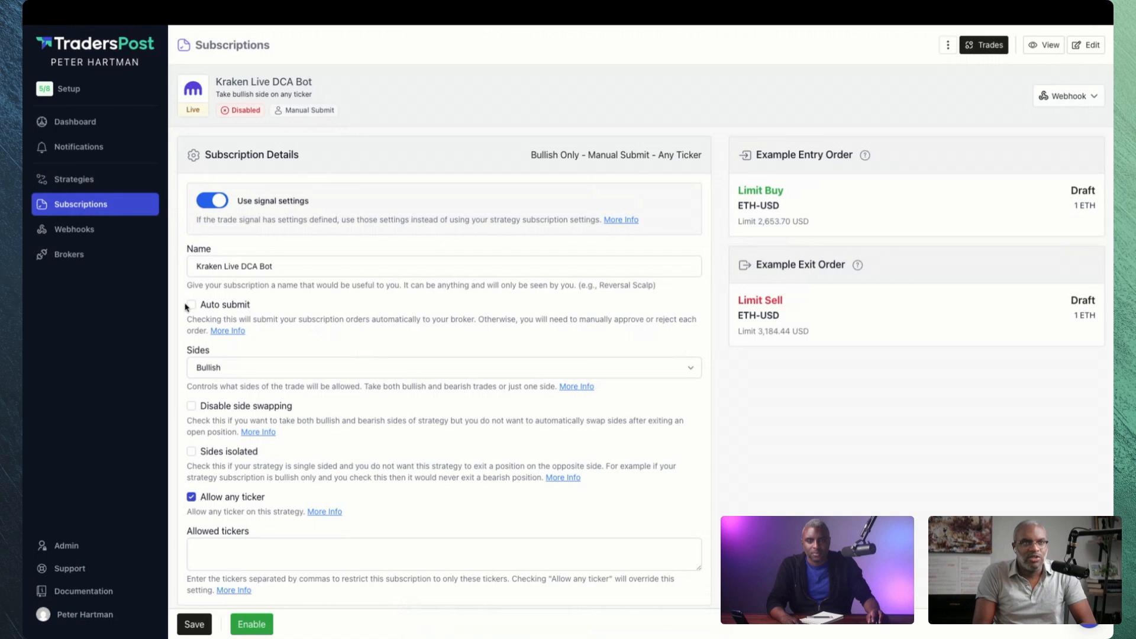
- Rename the subscription to "DCA Bot" and choose Bullish for its sides
drag(253, 309, 208, 307)
click(273, 309)
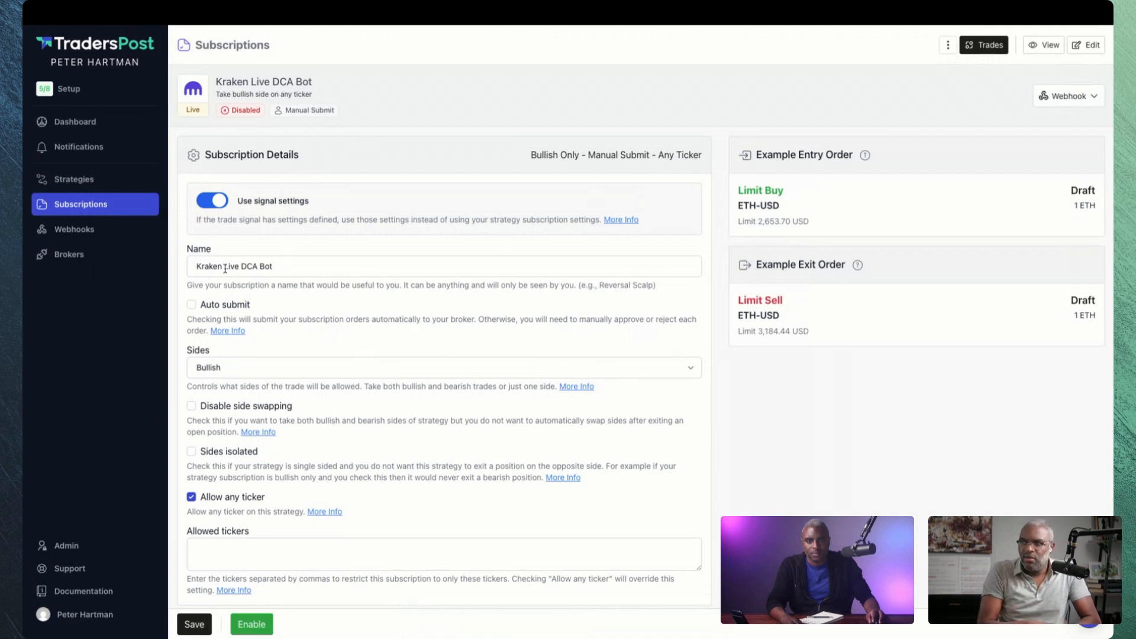
drag(241, 266, 170, 264)
key(BackSpace)
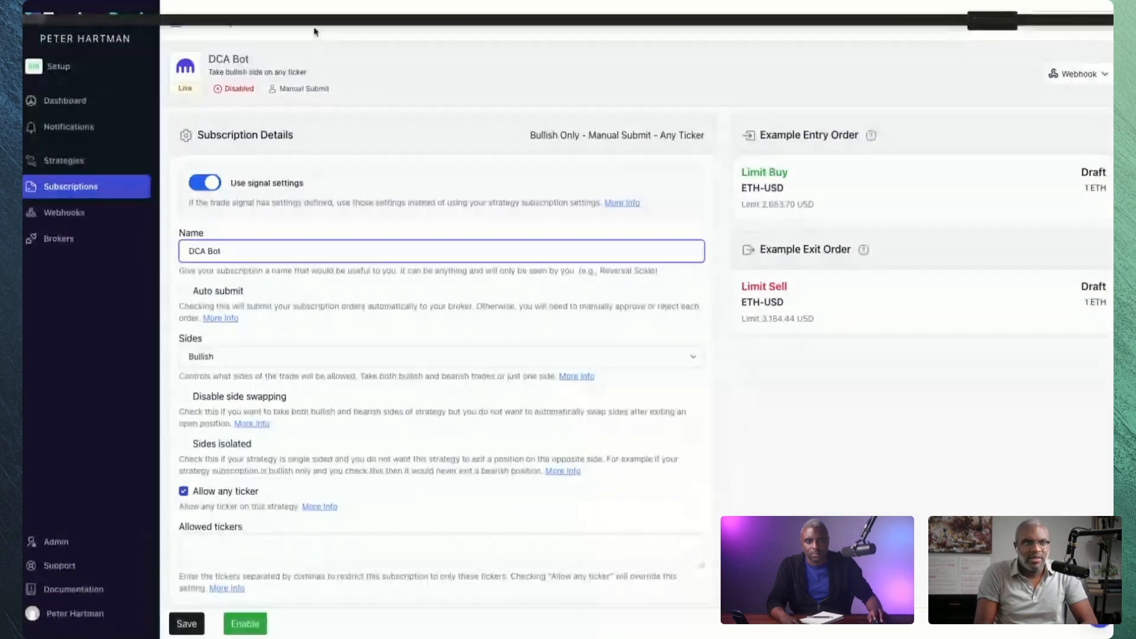
click(813, 382)
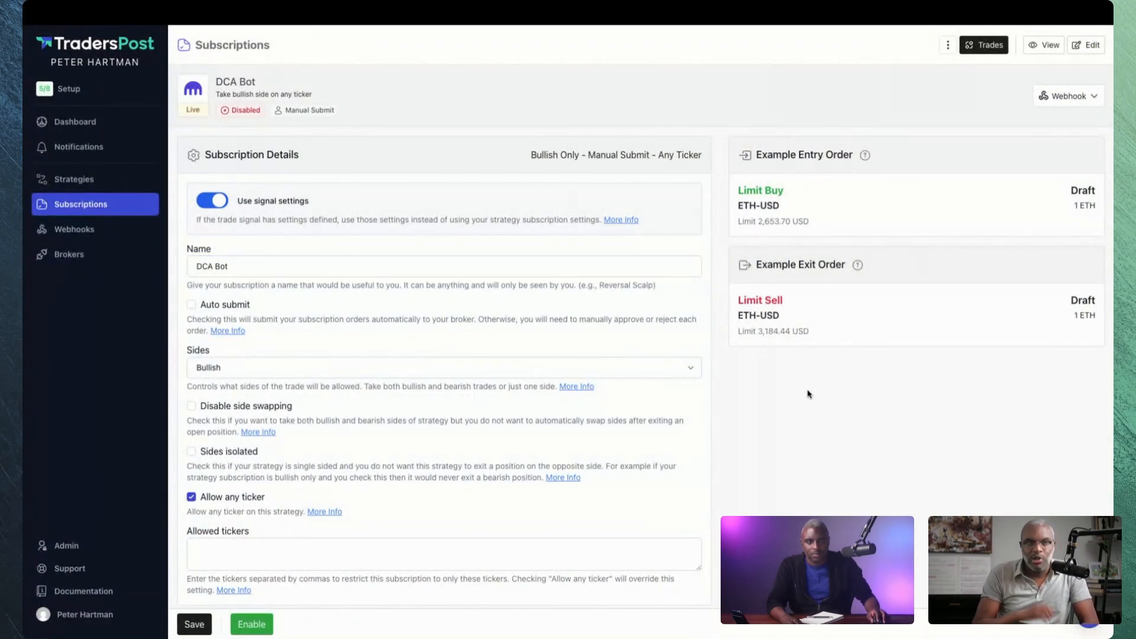
click(242, 369)
click(242, 368)
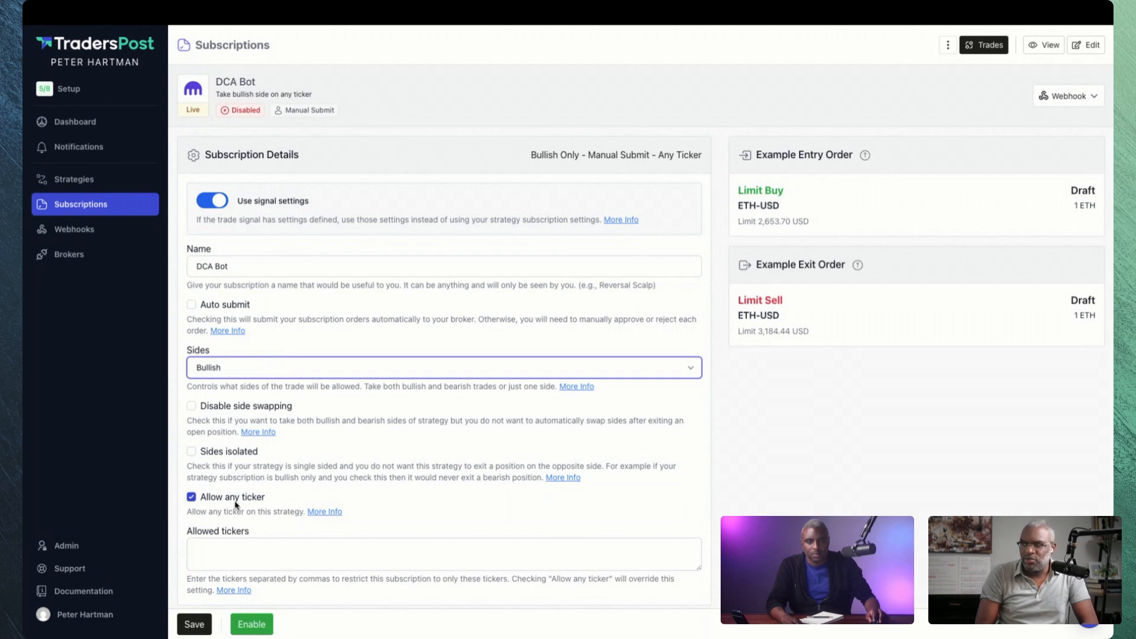
- Set the subscription's position size calculation method to Amount per position
scroll(681, 479, down, 4)
scroll(763, 471, down, 4)
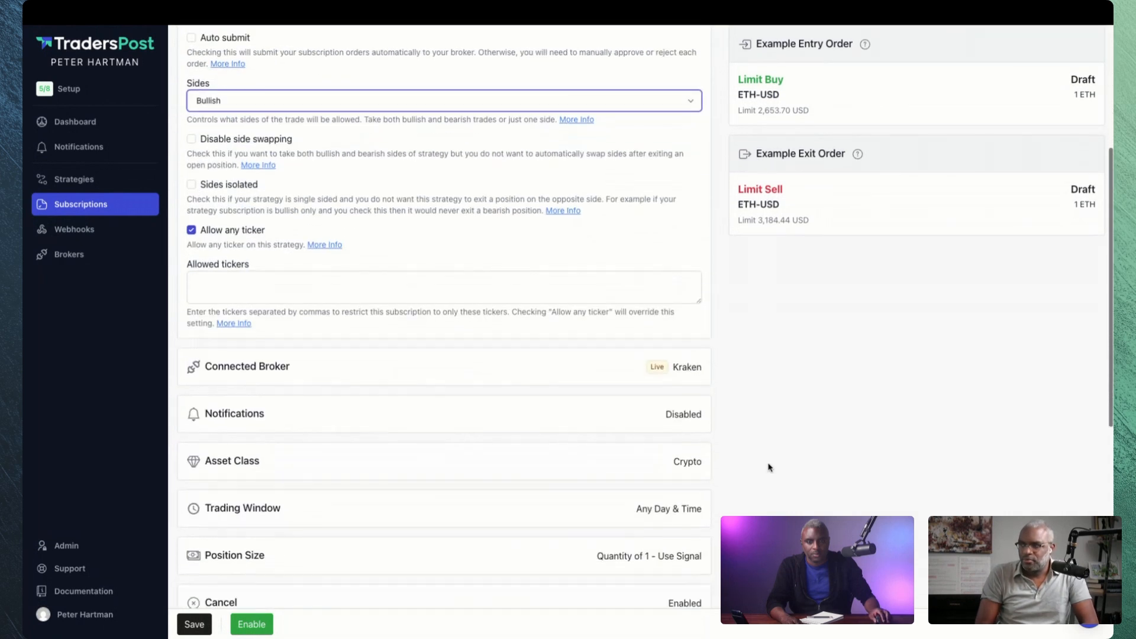
scroll(769, 468, down, 1)
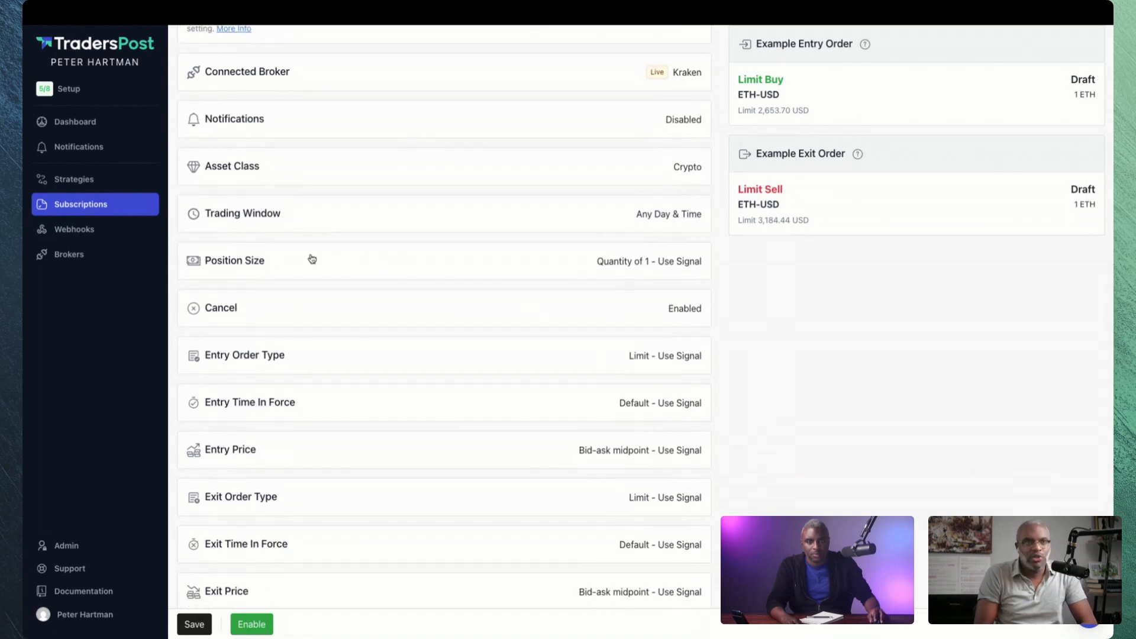
click(244, 272)
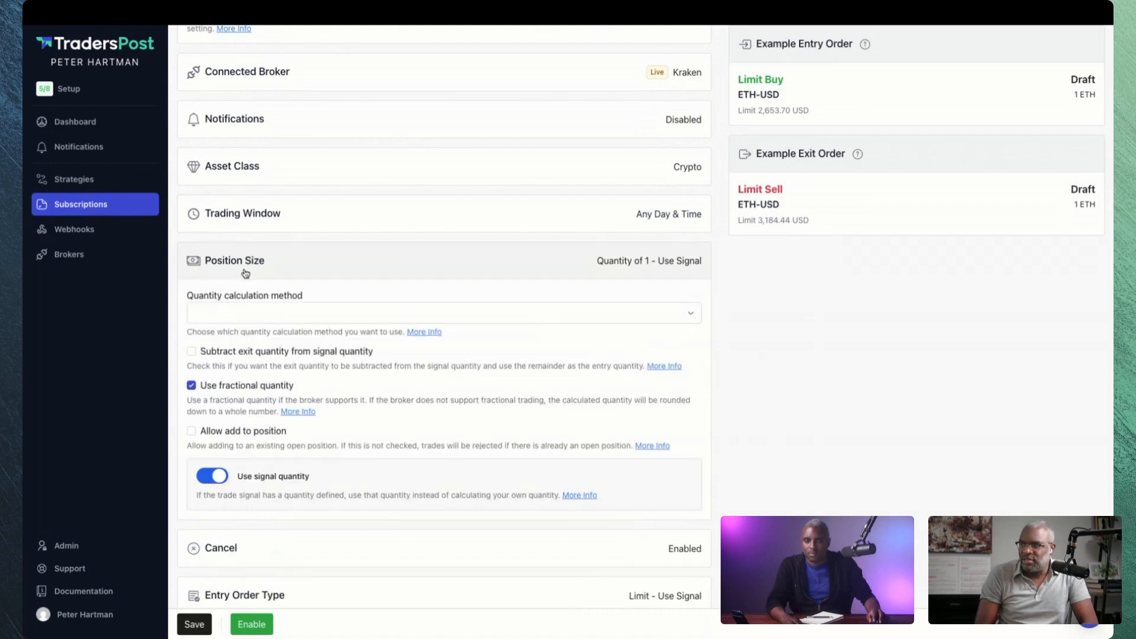
click(261, 312)
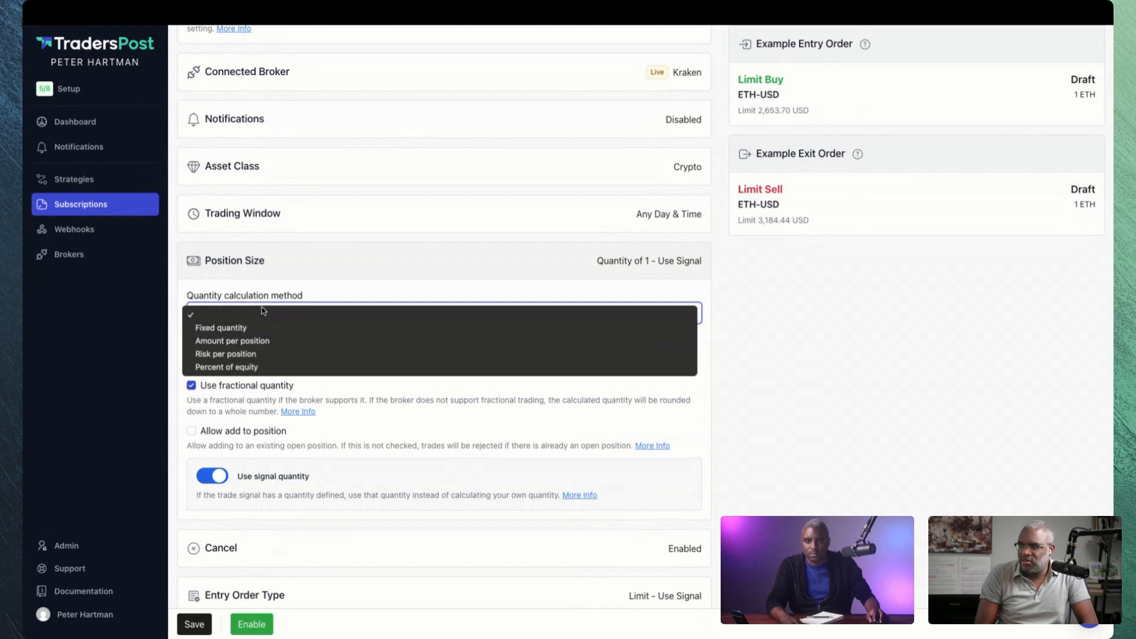
click(828, 360)
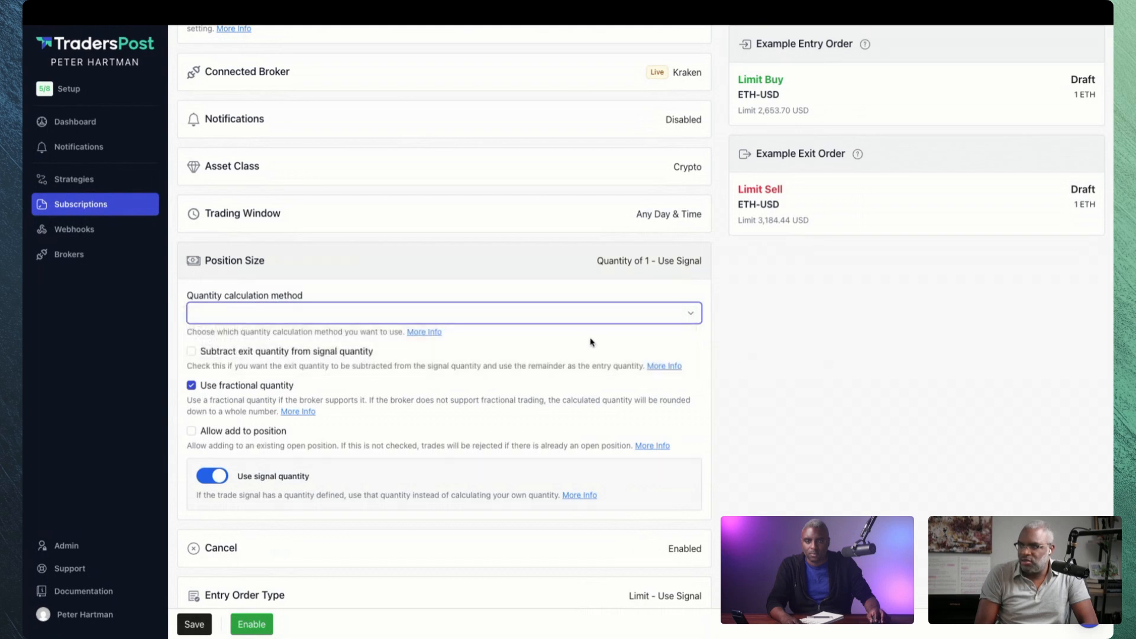
click(544, 315)
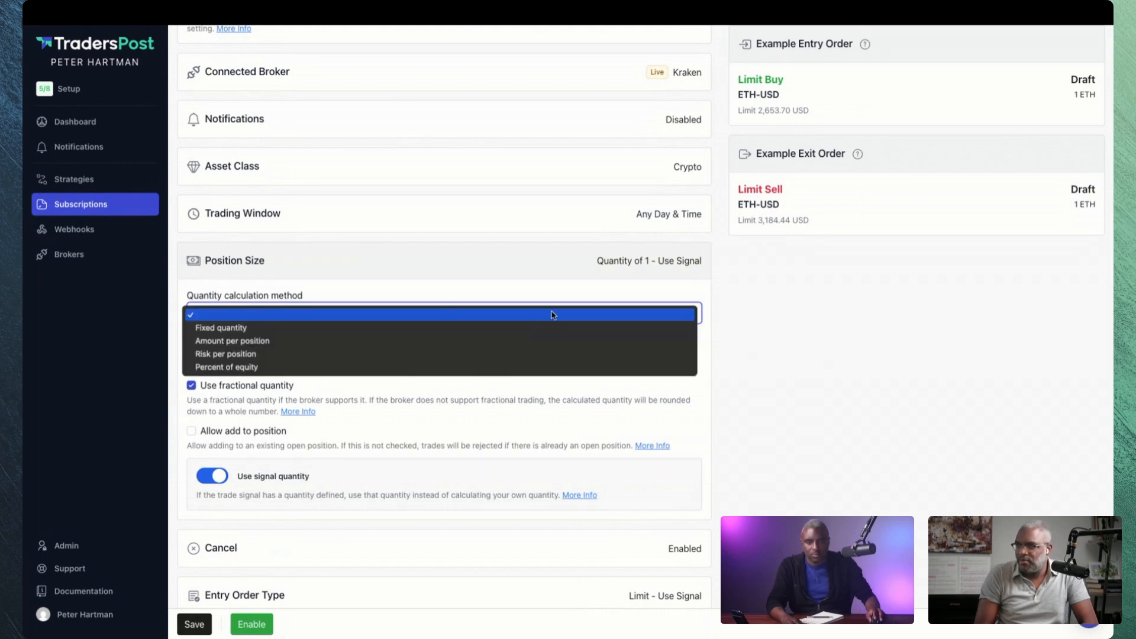
click(535, 341)
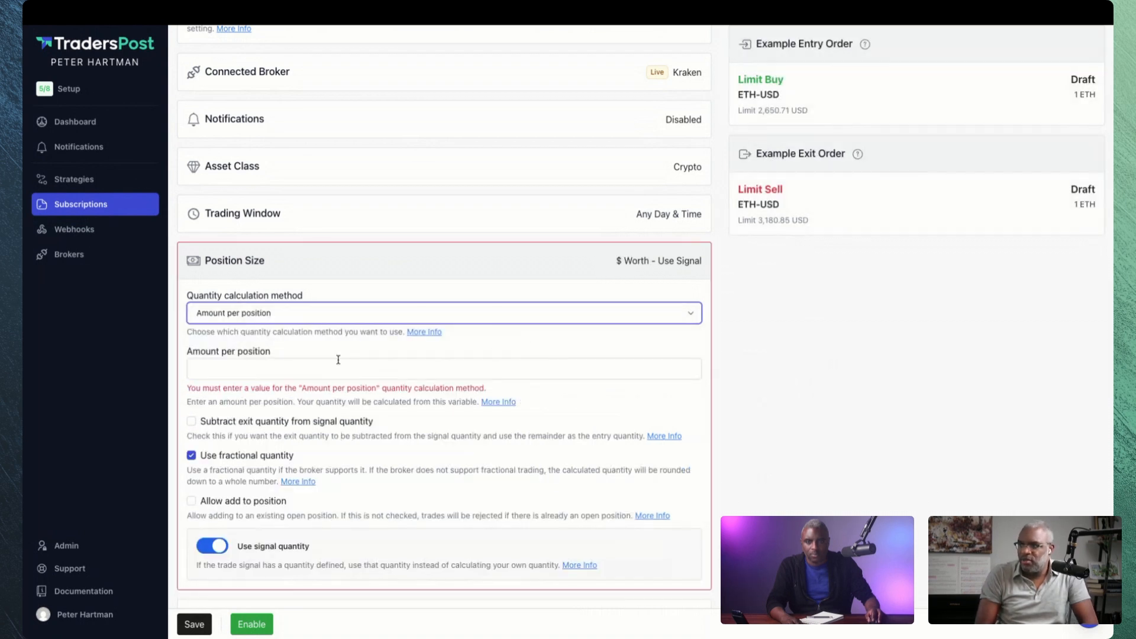
- Set the amount per position to 25 and allow adding to an existing open position
click(299, 365)
text(50)
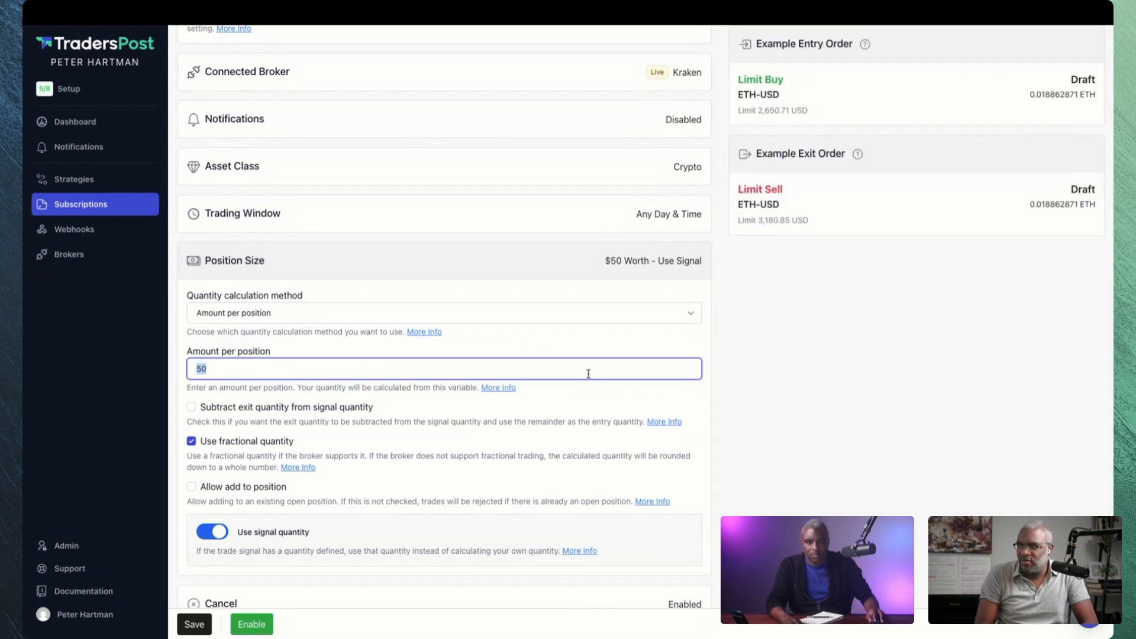
text(25)
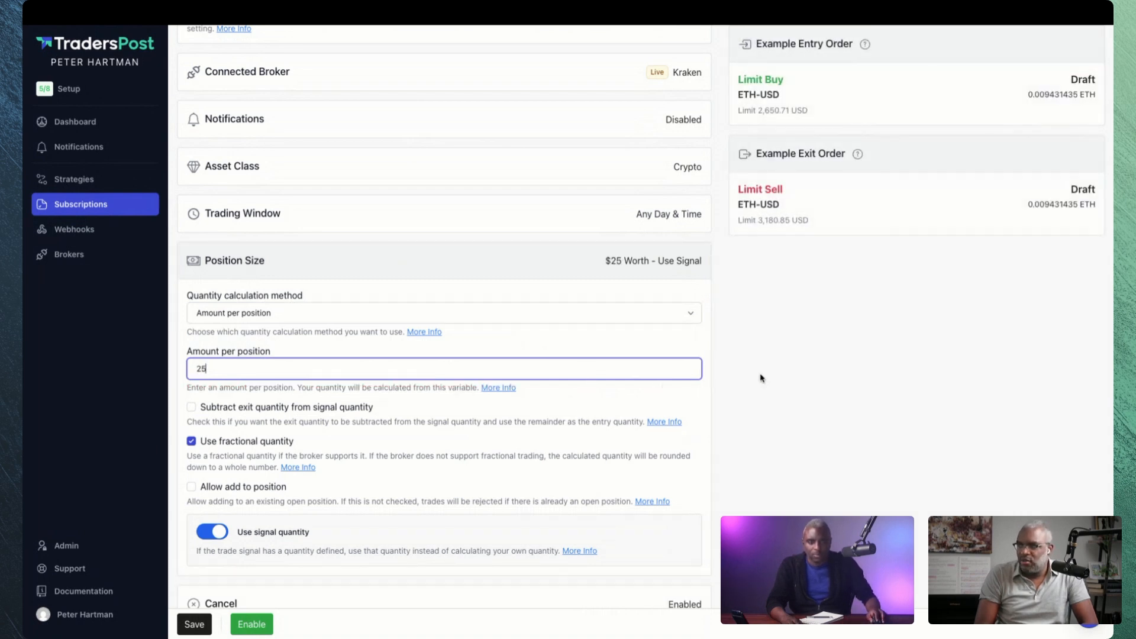
click(761, 378)
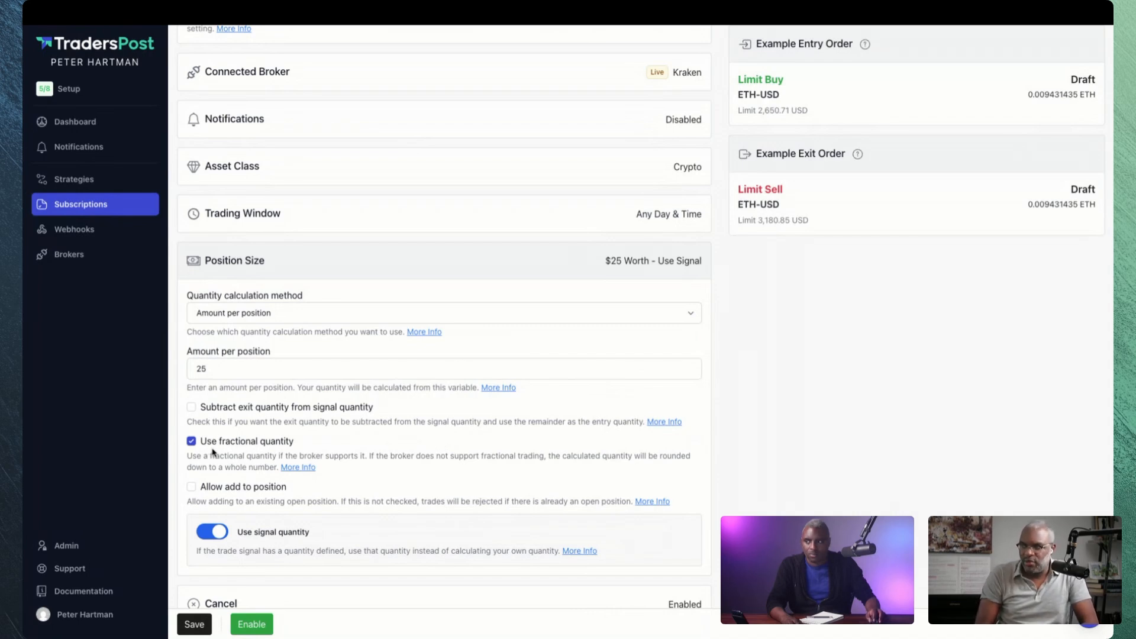
click(192, 487)
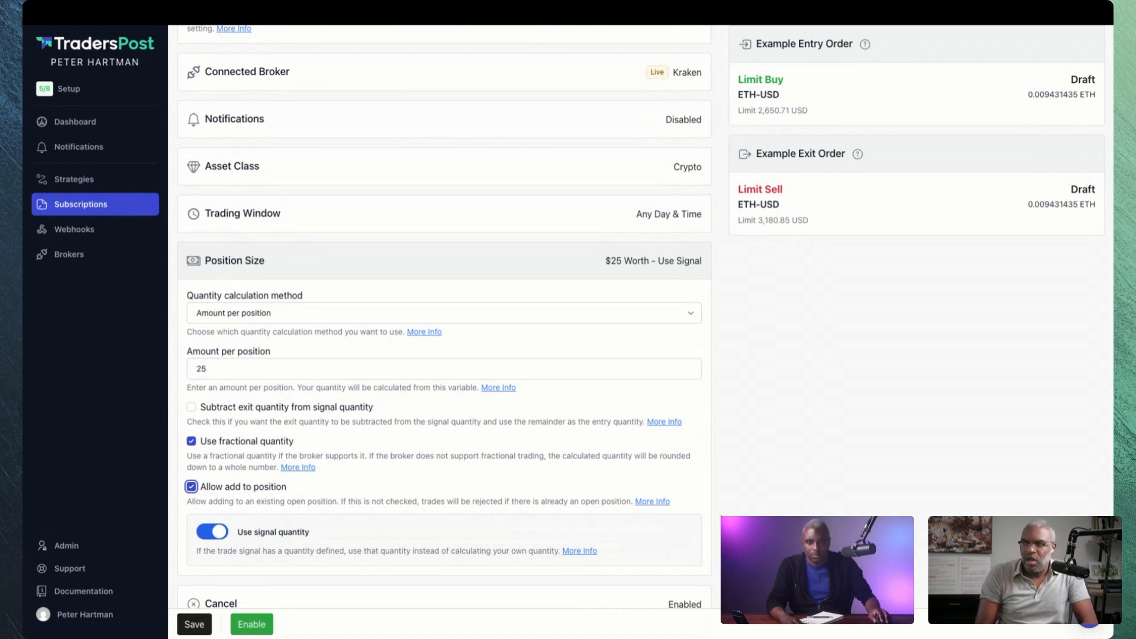
scroll(276, 349, down, 2)
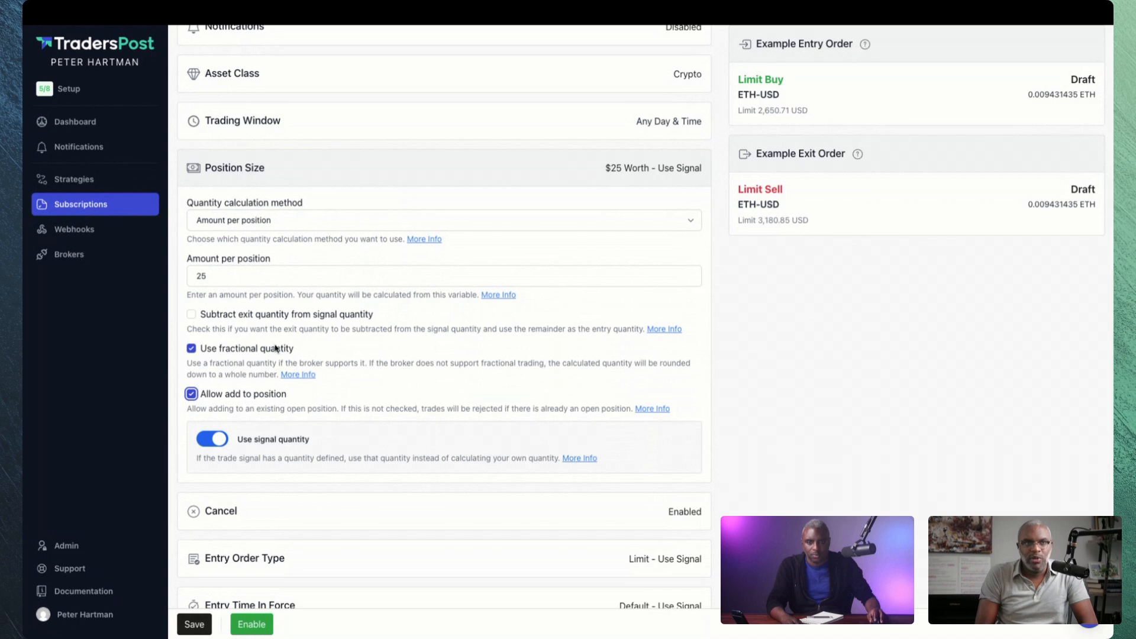
- Turn off the use of signal quantity in the position size settings and set the entry order type to Market
click(217, 439)
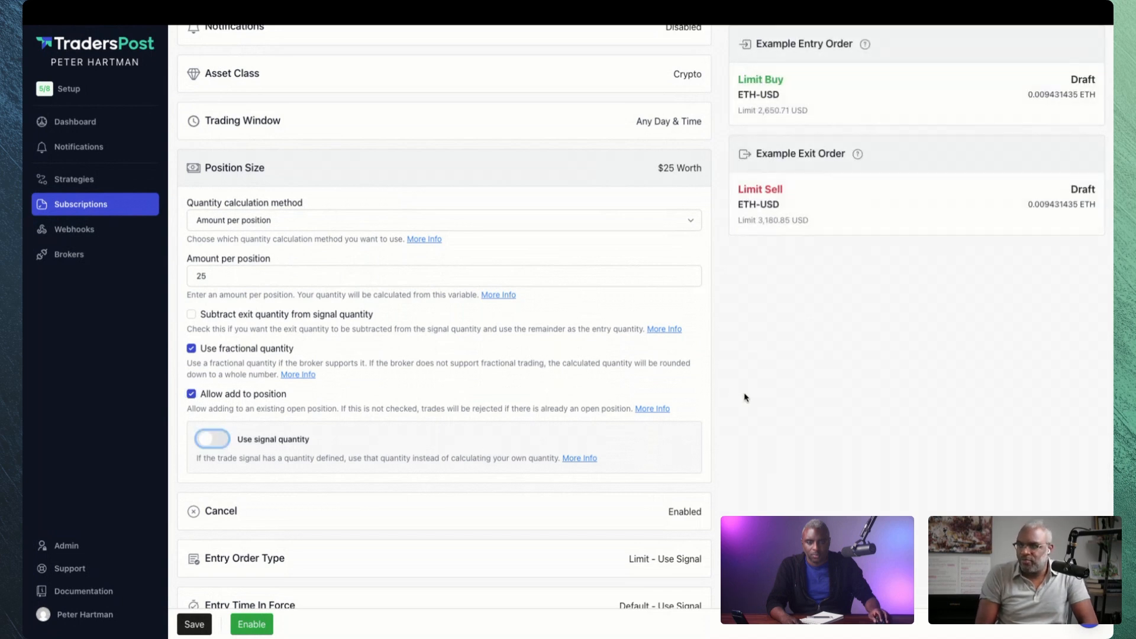
scroll(745, 397, down, 5)
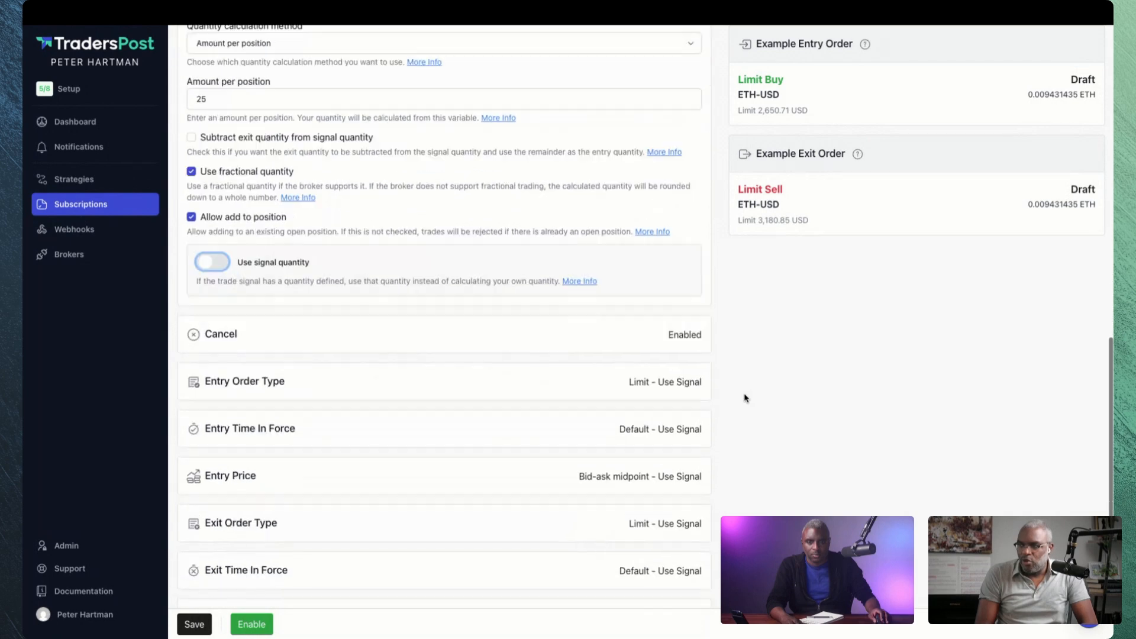
scroll(745, 397, down, 2)
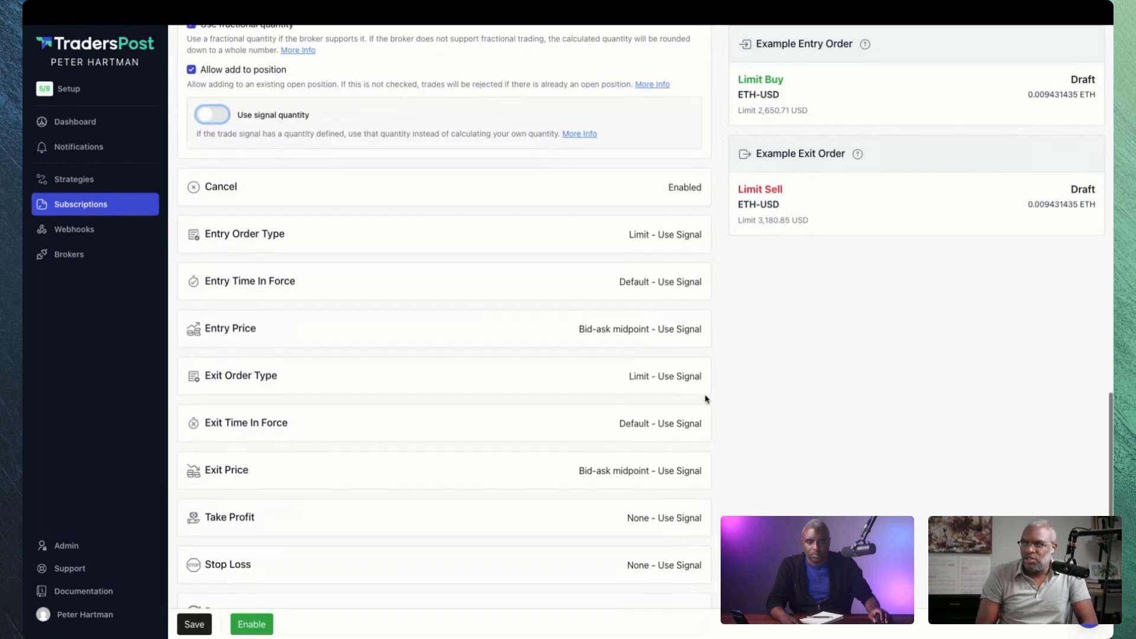
click(277, 243)
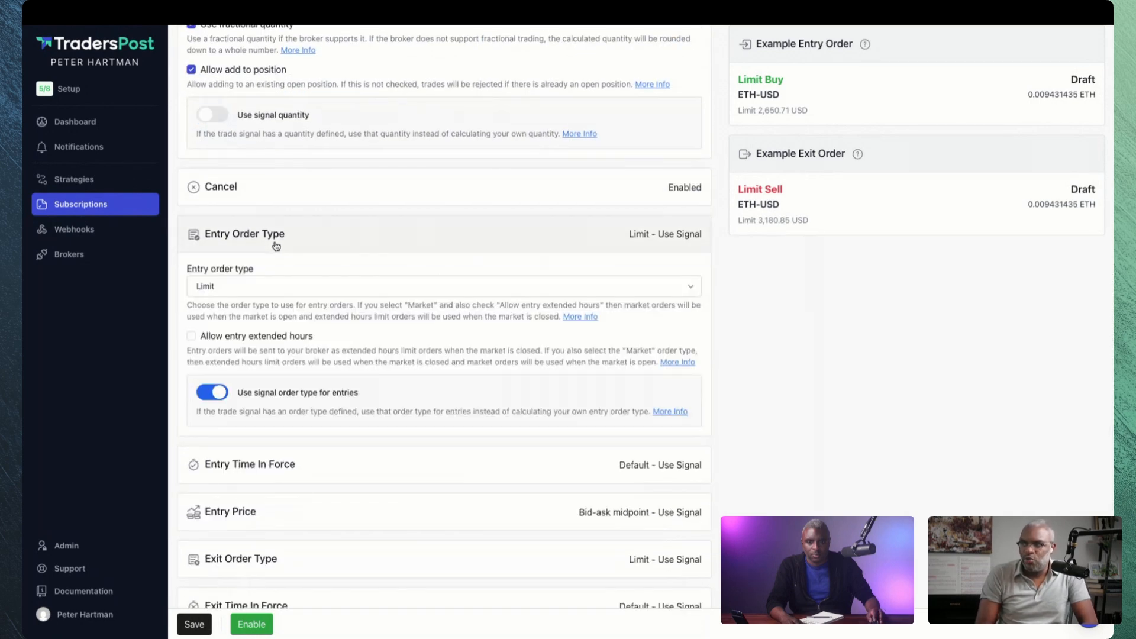
click(264, 286)
click(262, 267)
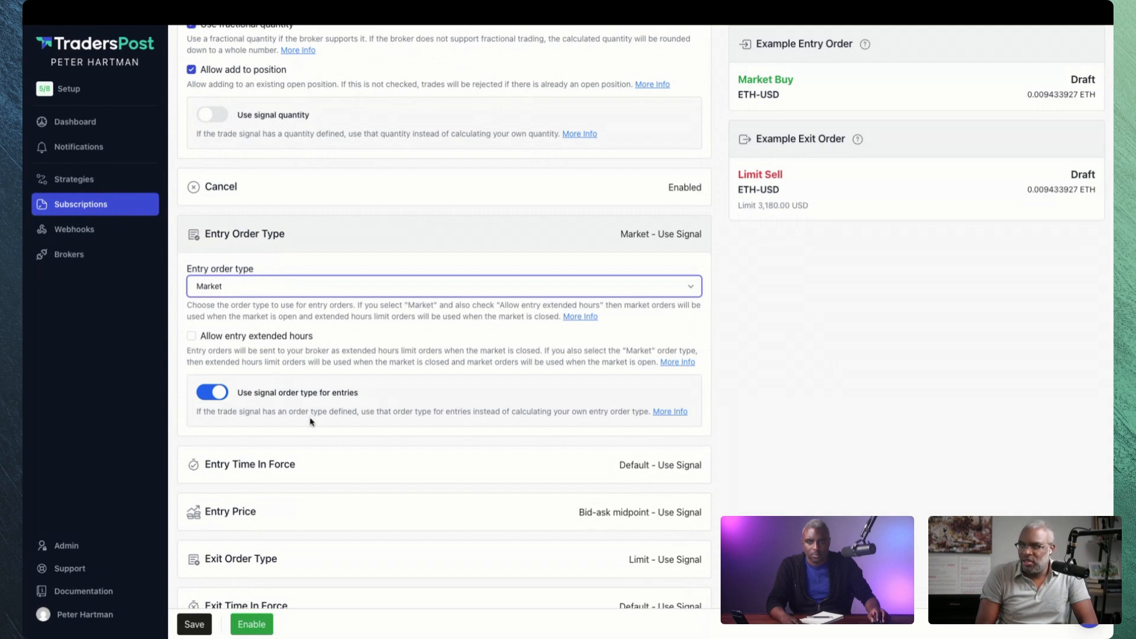
- Enable the DCA Bot subscription, authorizing the Crypto asset class and agreeing to the terms and conditions
scroll(311, 421, down, 4)
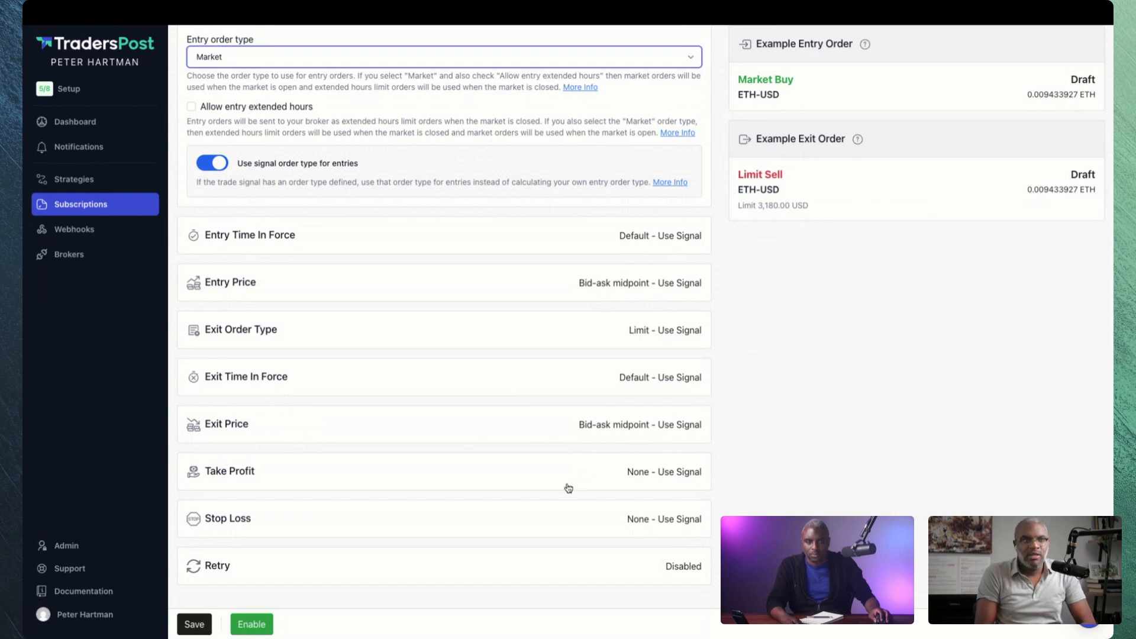
click(261, 625)
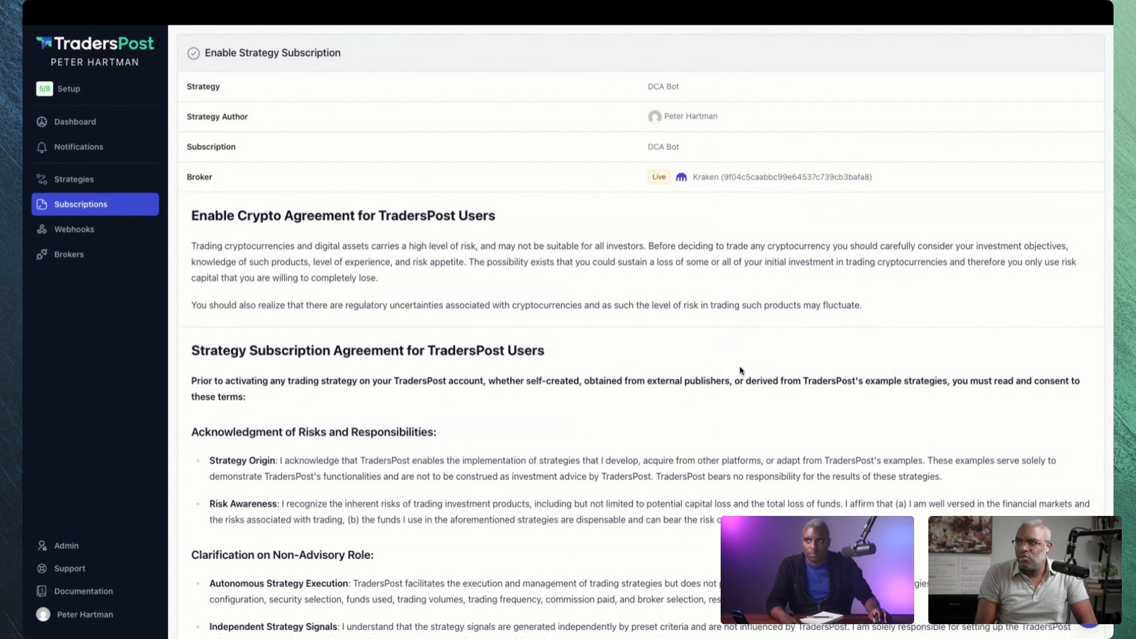
scroll(741, 371, down, 5)
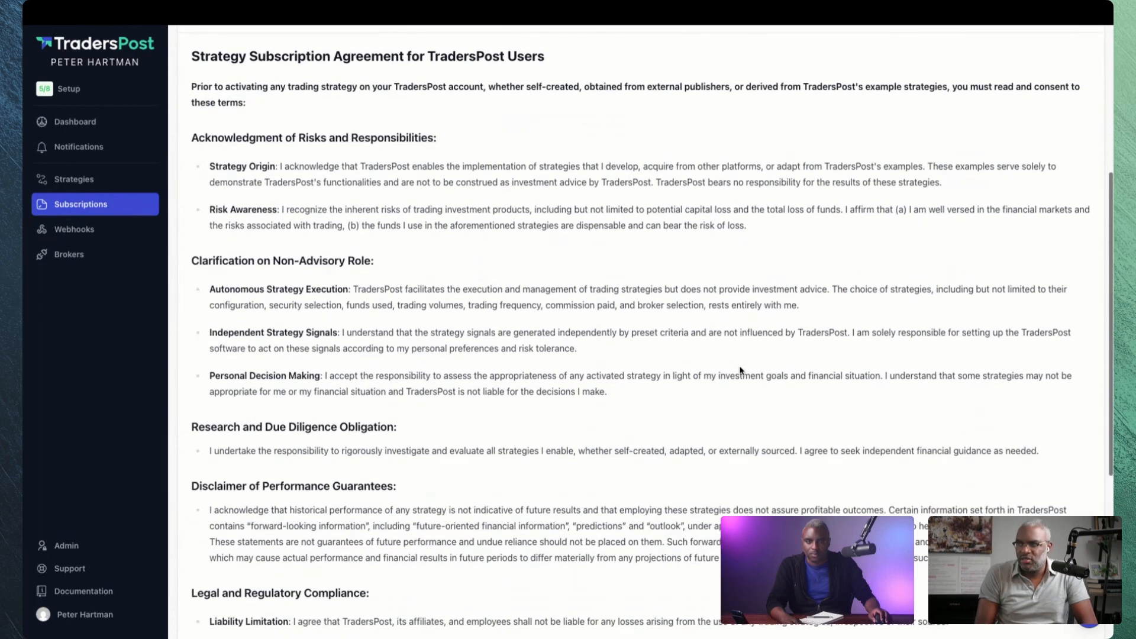
scroll(740, 371, down, 1)
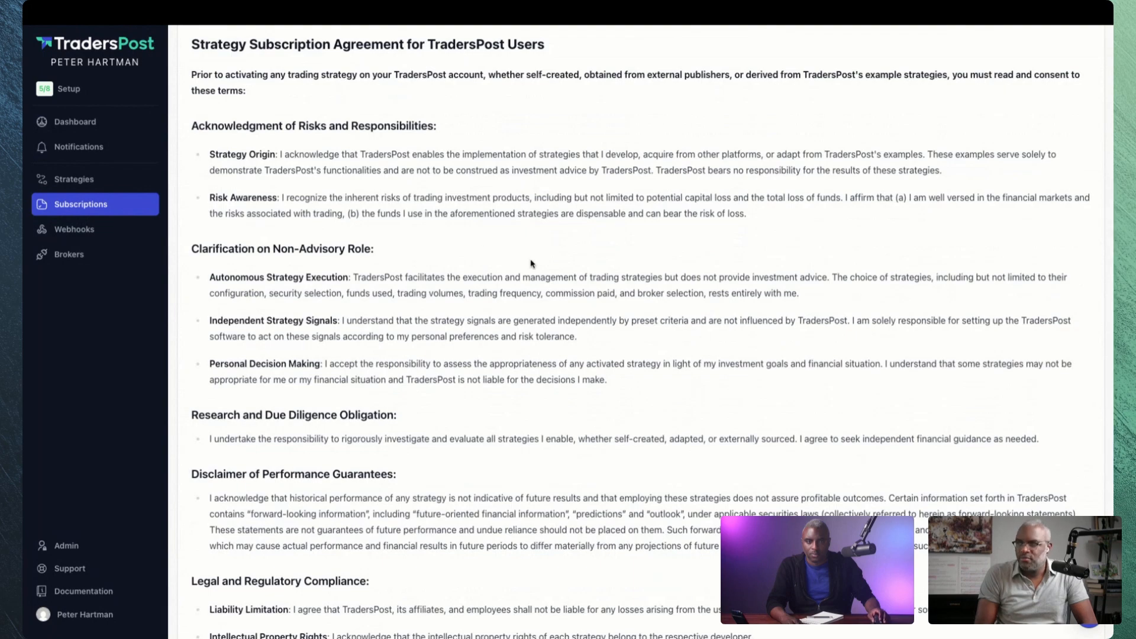
scroll(535, 264, down, 2)
scroll(577, 308, down, 3)
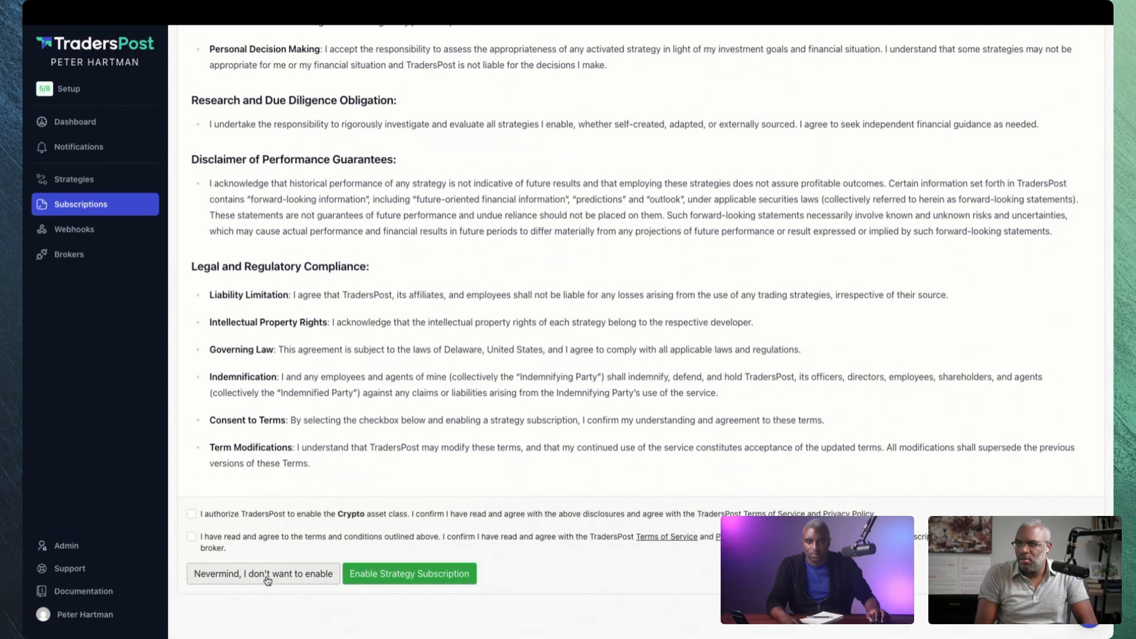
click(279, 520)
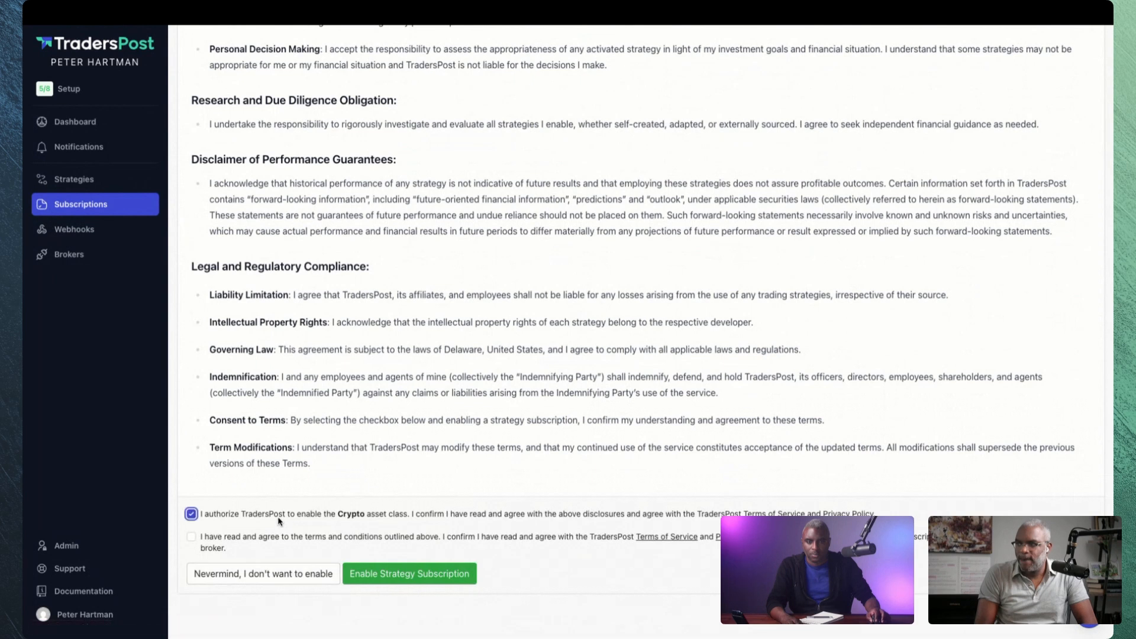
click(236, 541)
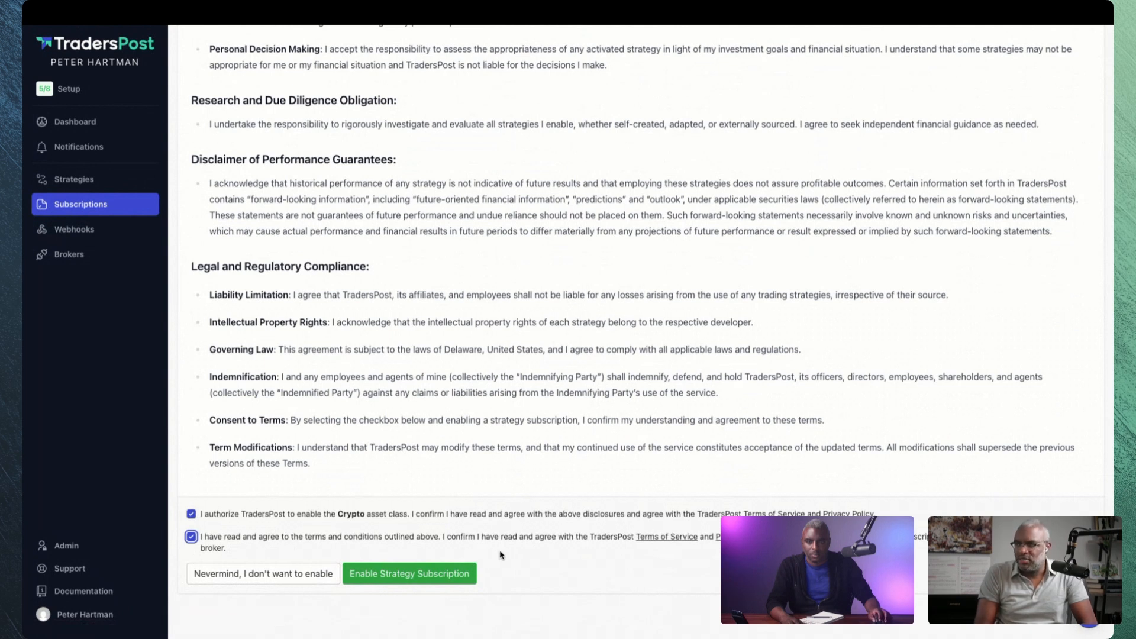
click(409, 574)
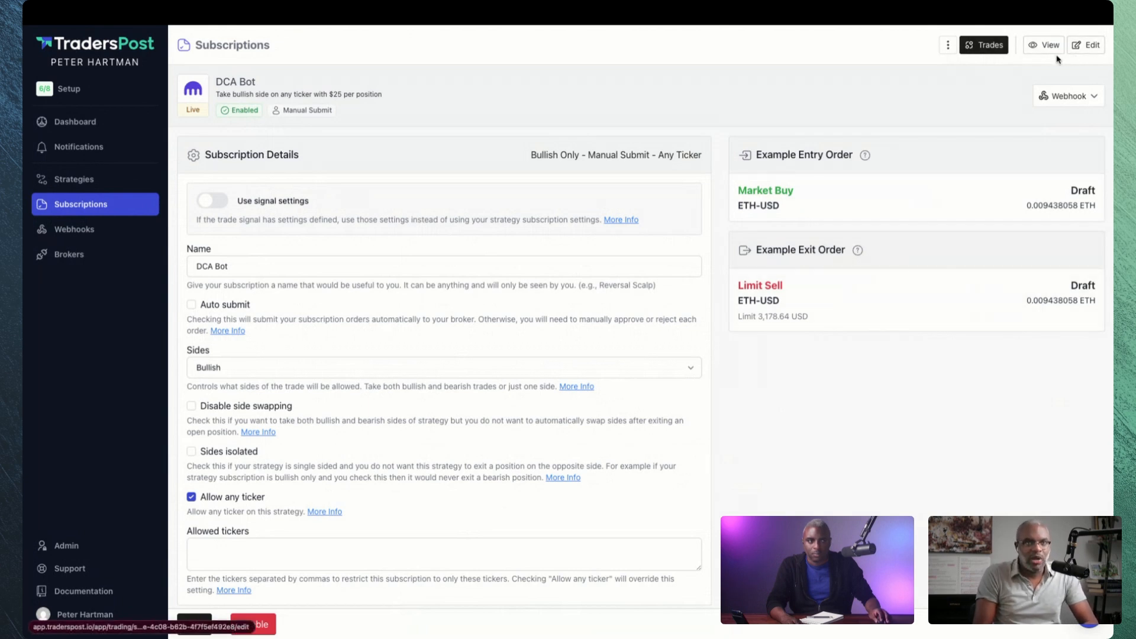
- Copy the strategy webhook URL of the DCA Bot subscription
click(1092, 99)
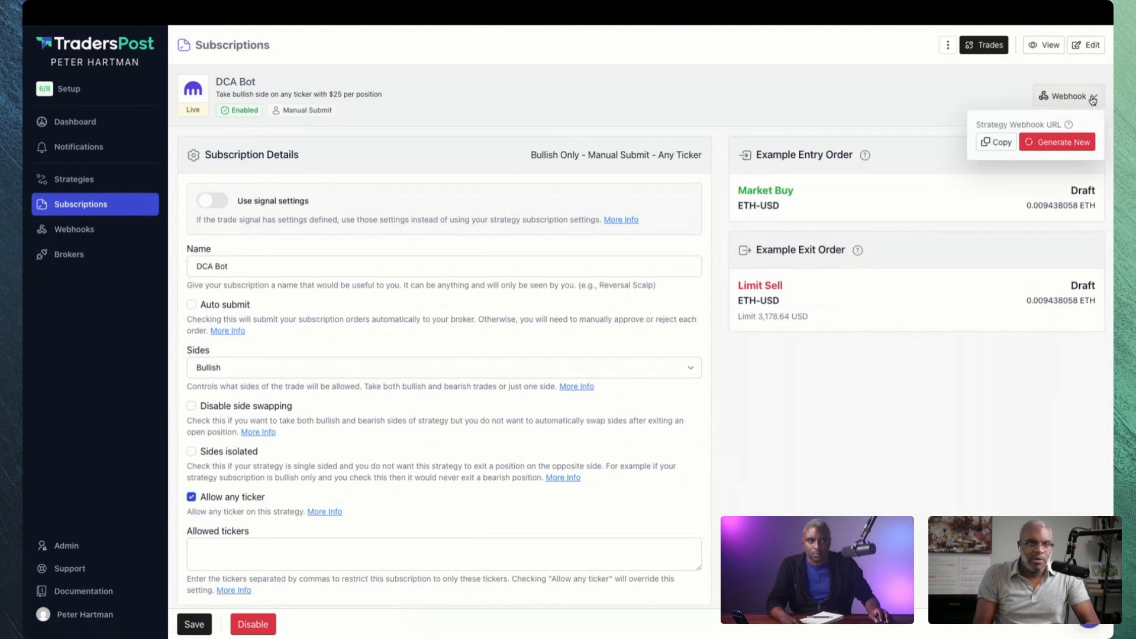
click(995, 148)
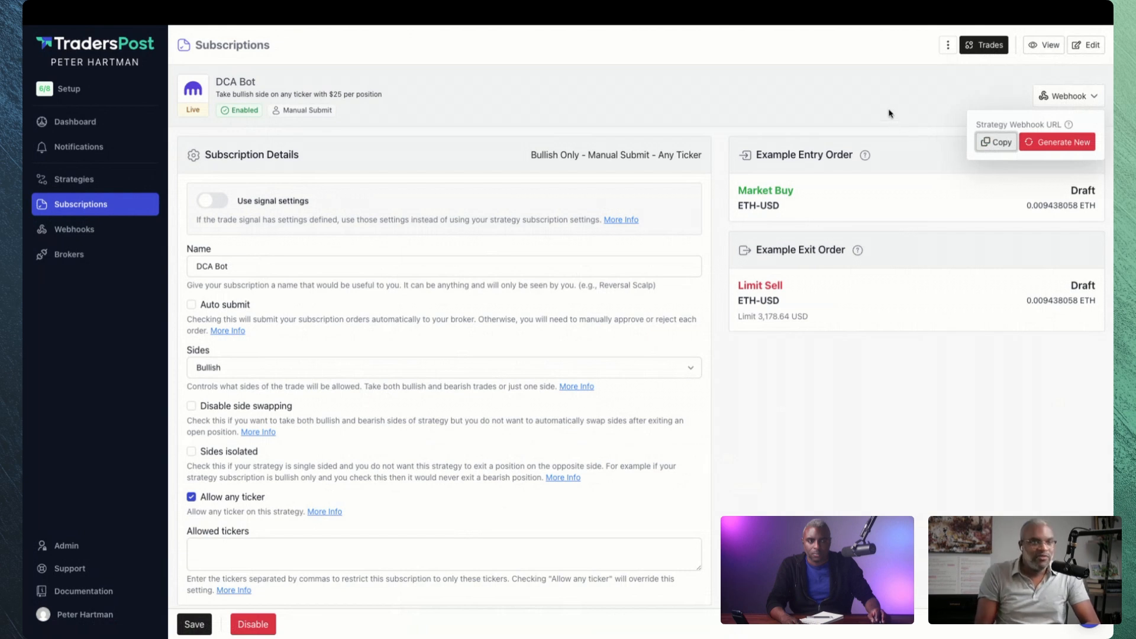
click(889, 113)
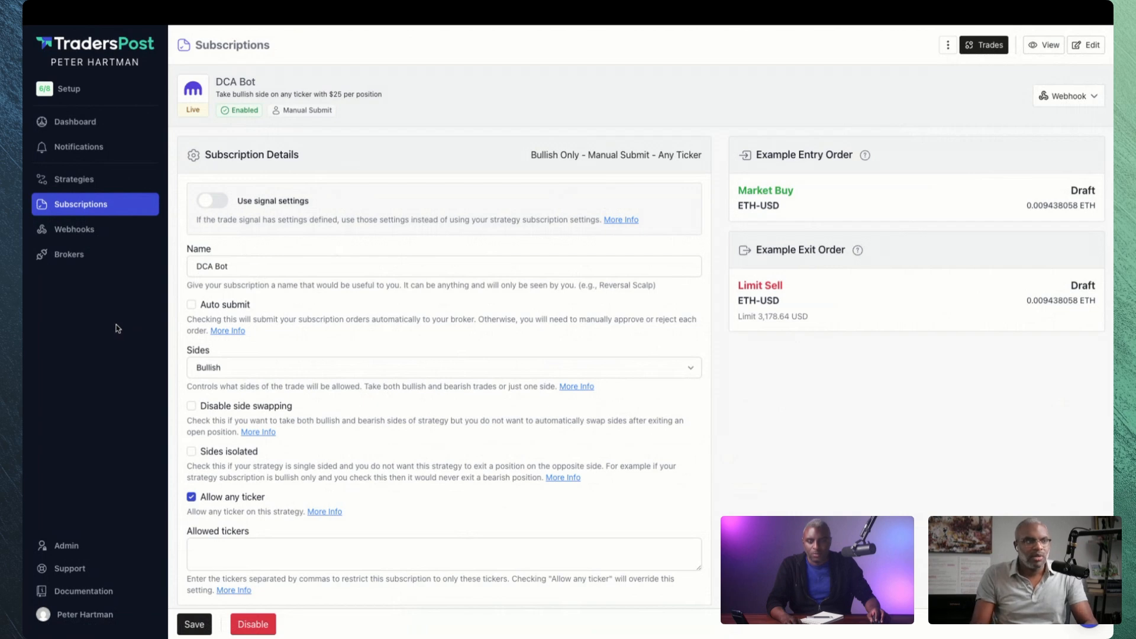
- Switch to TradingView in a new browser tab and open Supercharts
key(super+t)
text(trad)
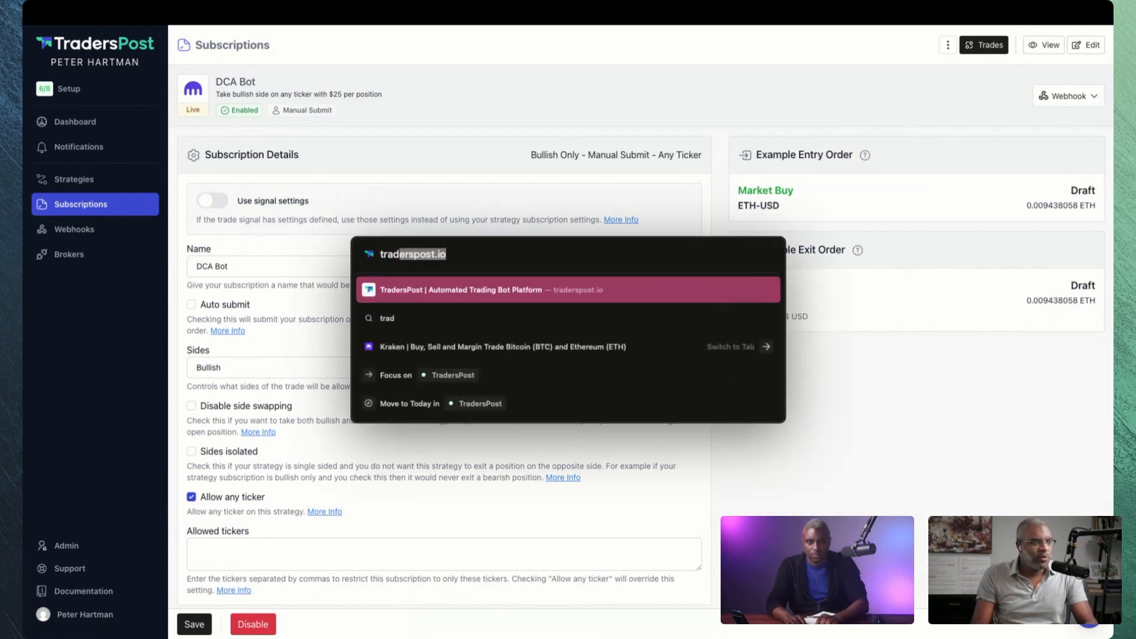
key(Return)
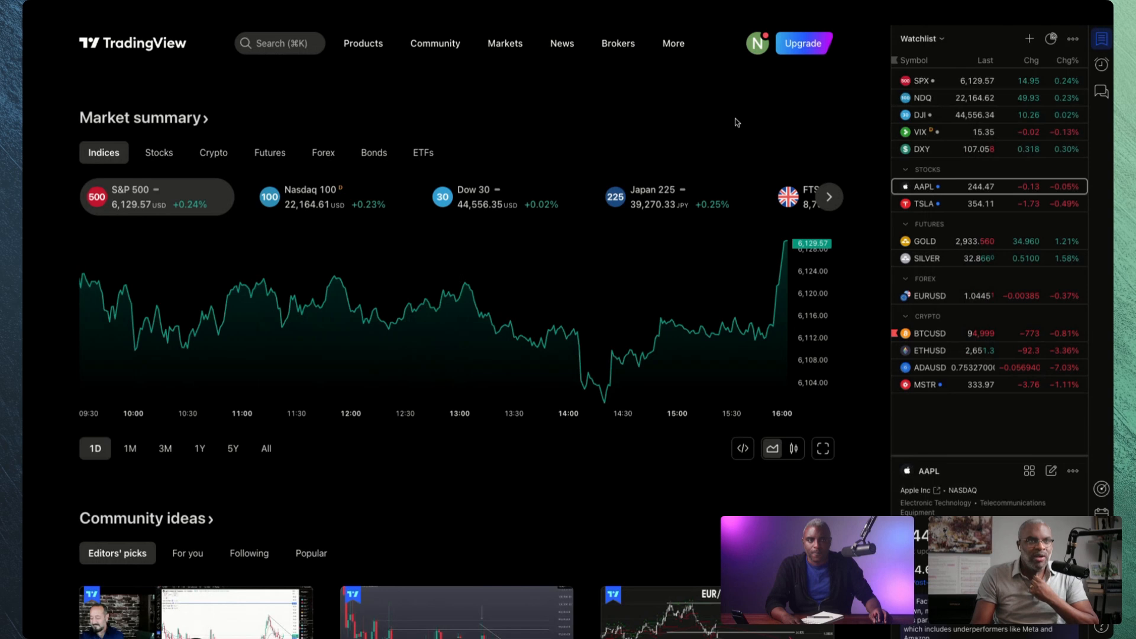
mouse_move(387, 51)
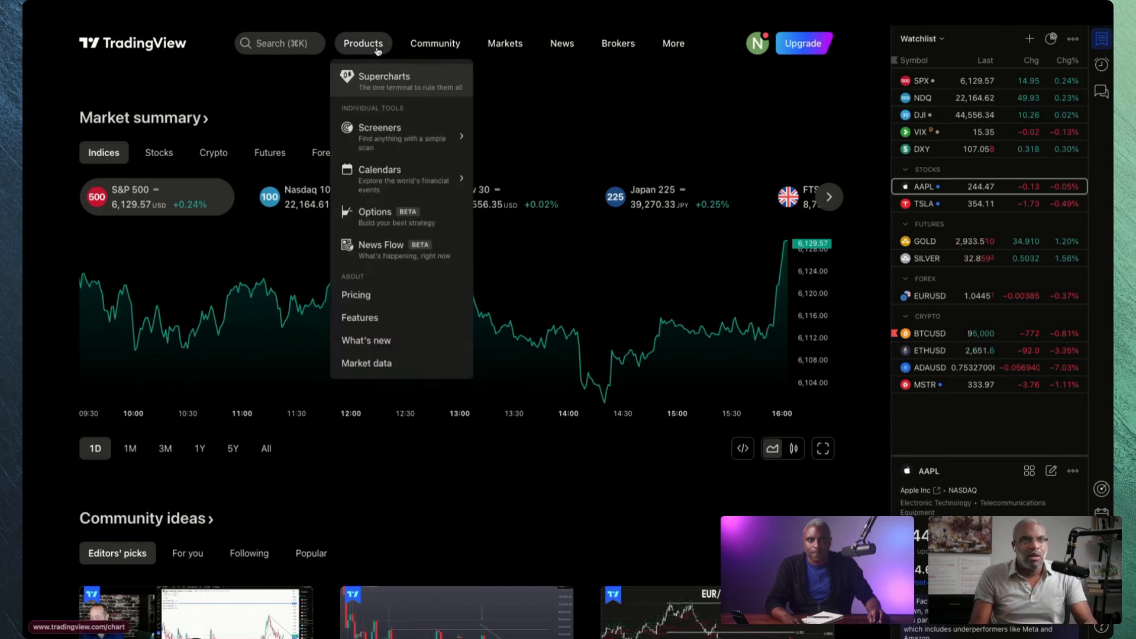
click(392, 84)
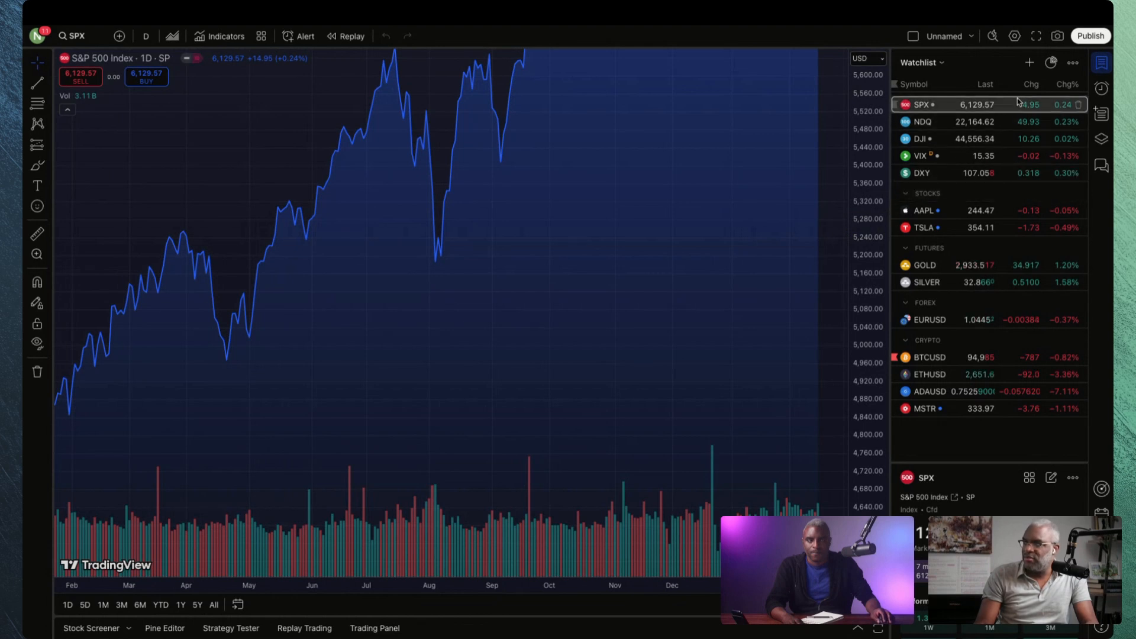
- Rename the chart layout to "DCA Bot" and reset the chart view
click(970, 38)
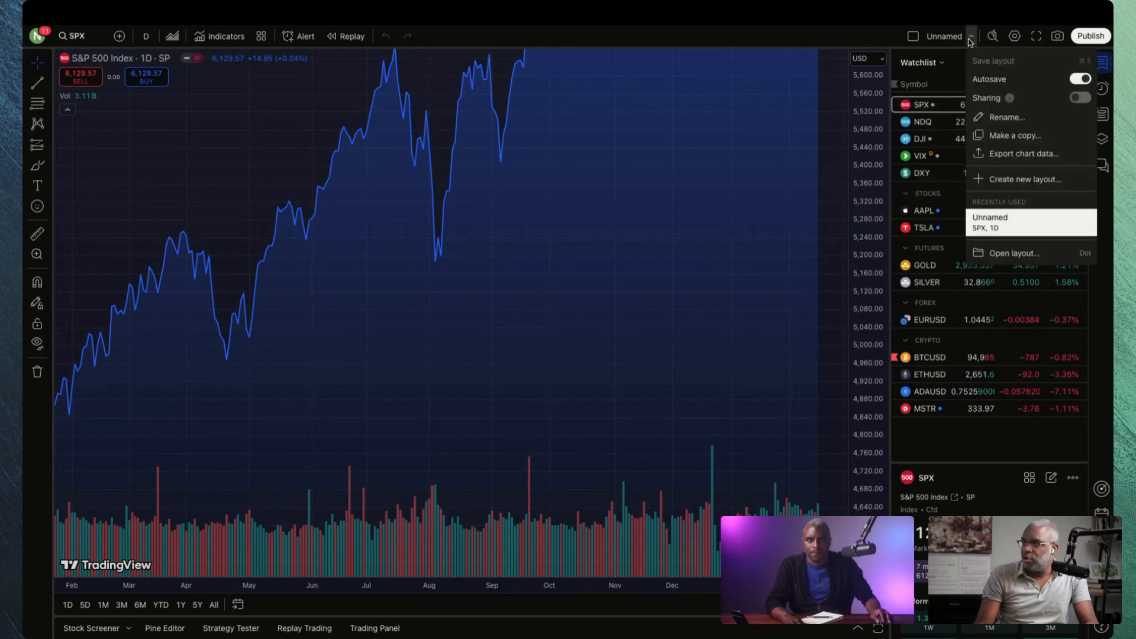
click(935, 39)
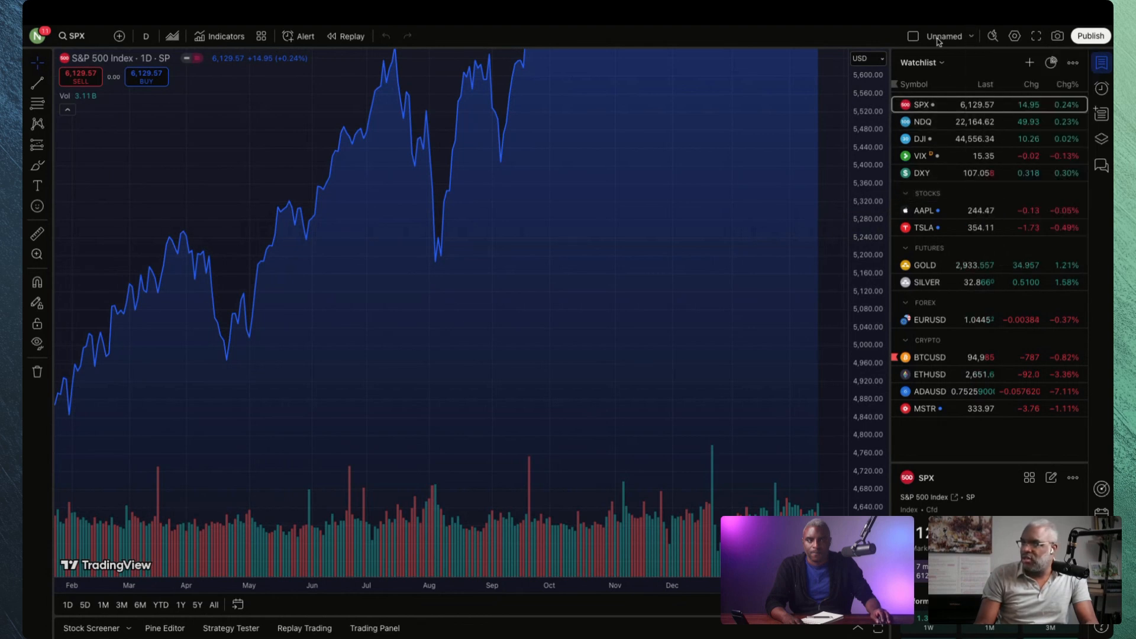
click(970, 37)
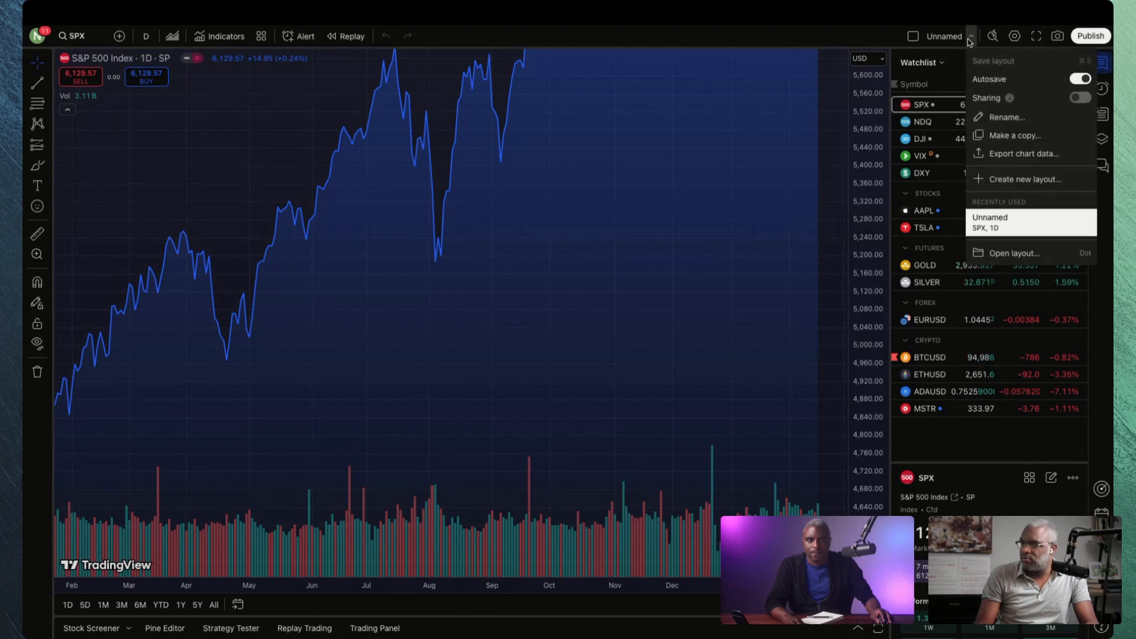
click(1005, 118)
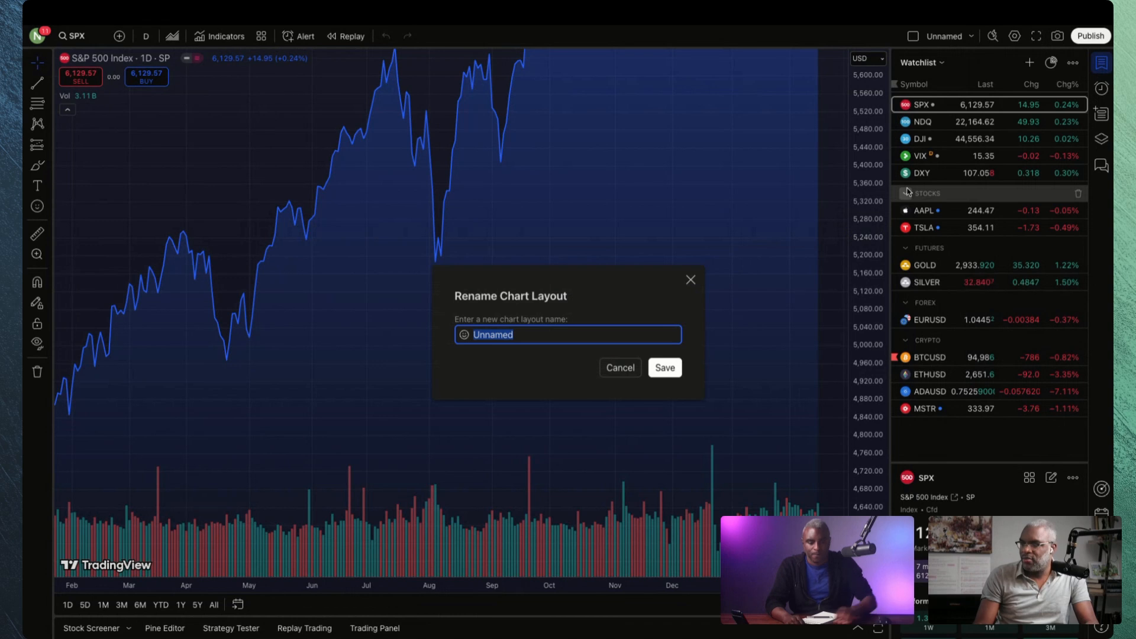
text(DCA Bot)
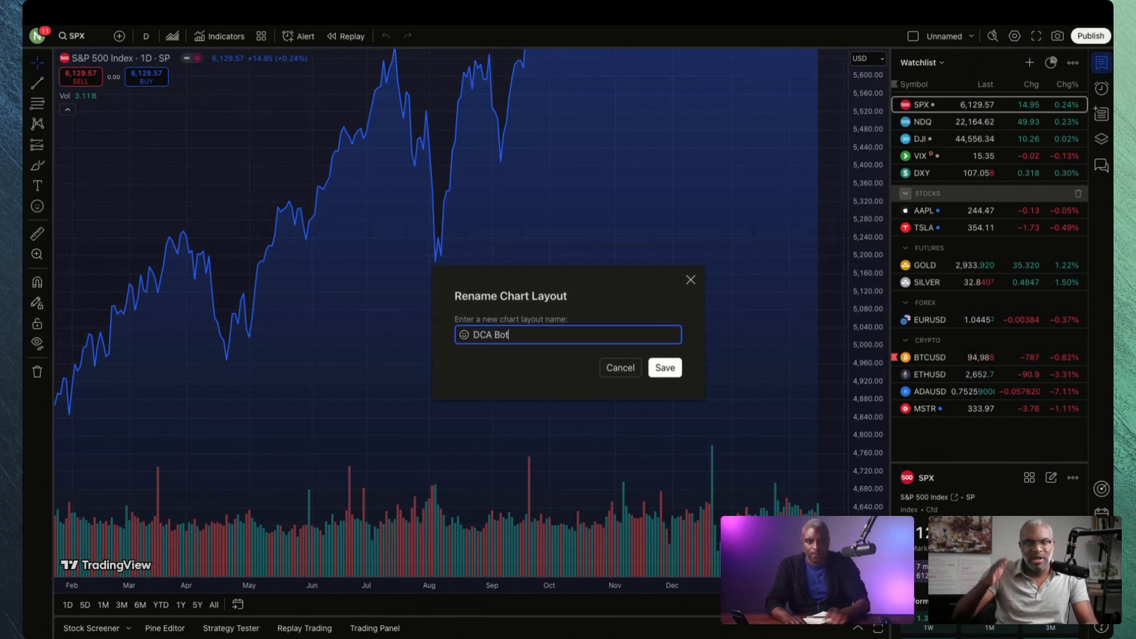
click(668, 368)
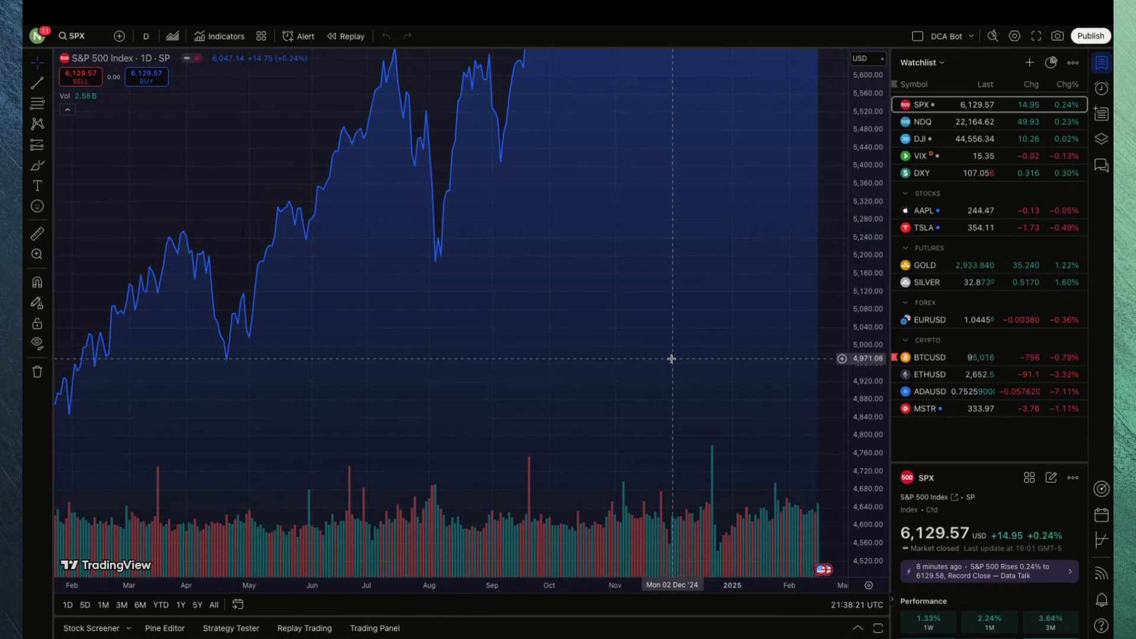
right_click(683, 335)
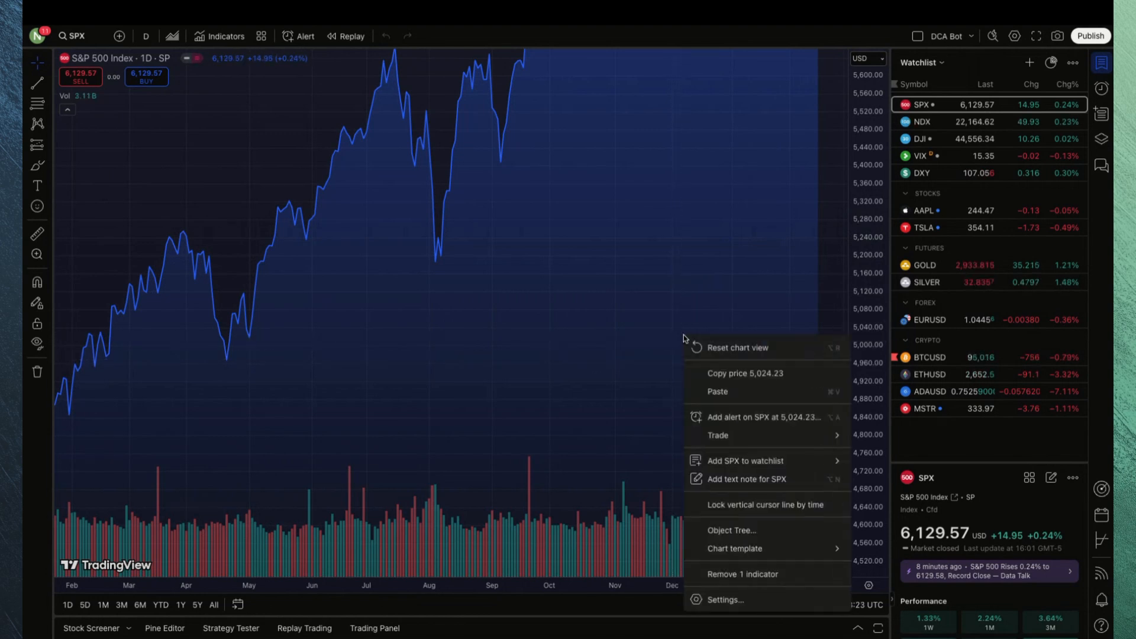
click(697, 347)
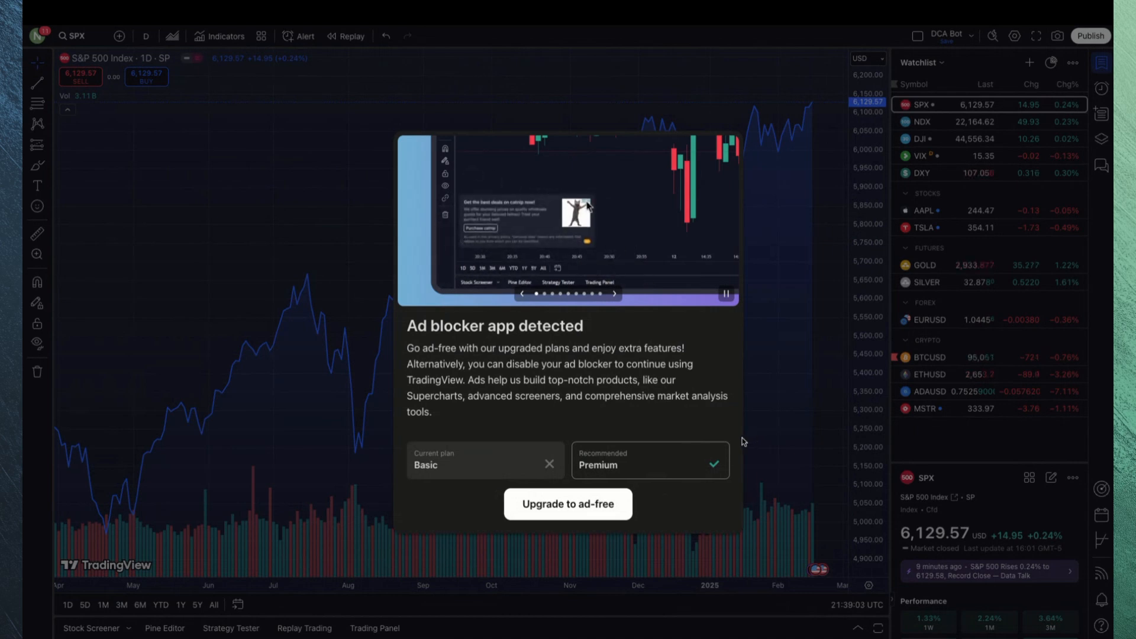
- Disable the Adblock Plus and uBlock browser extensions, and return to the SPX chart in TradingView
mouse_move(25, 284)
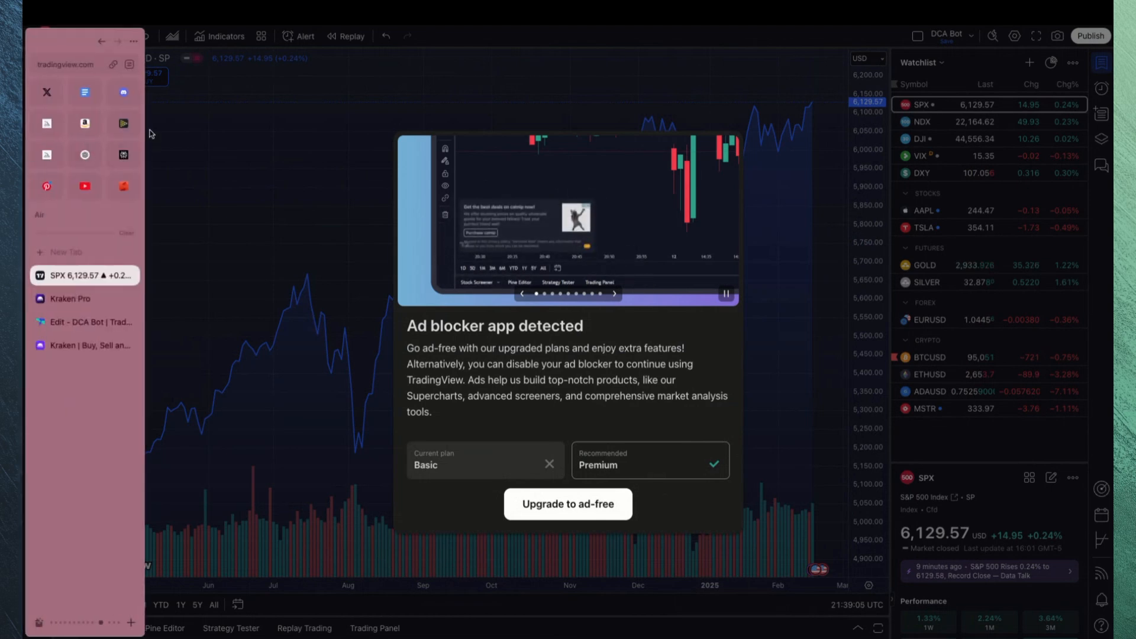
click(129, 65)
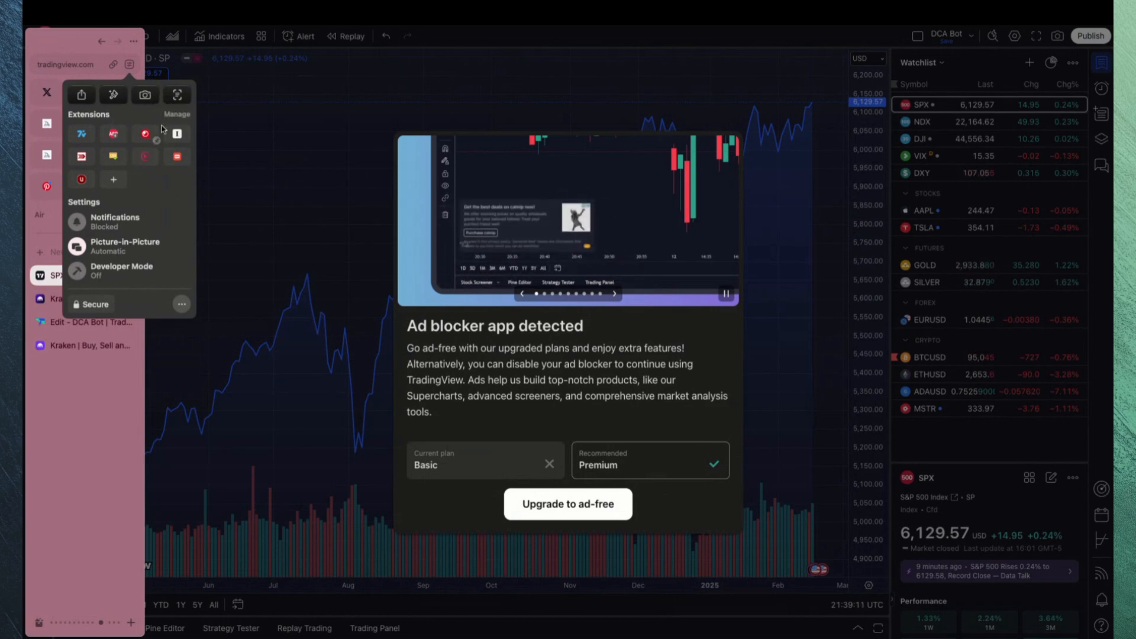
click(177, 115)
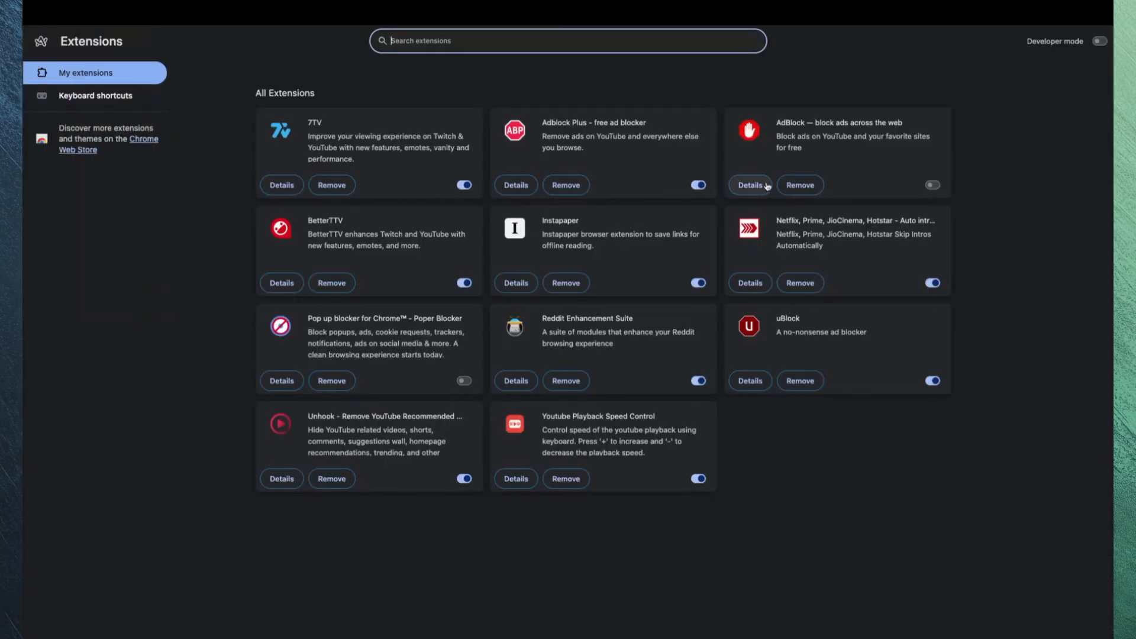
click(698, 185)
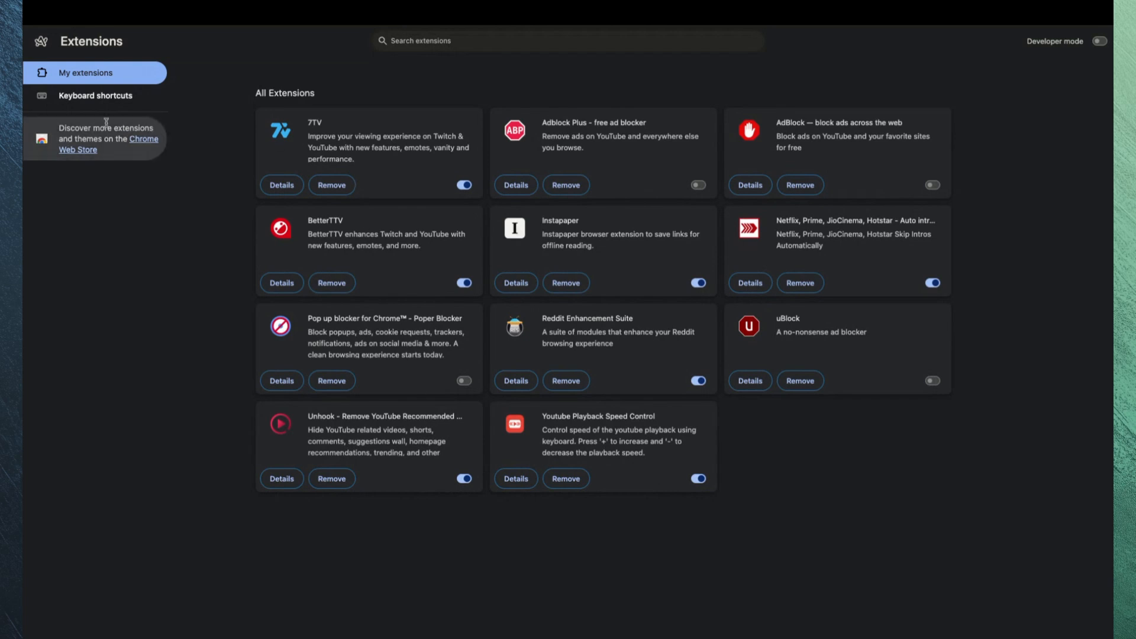
key(super+s)
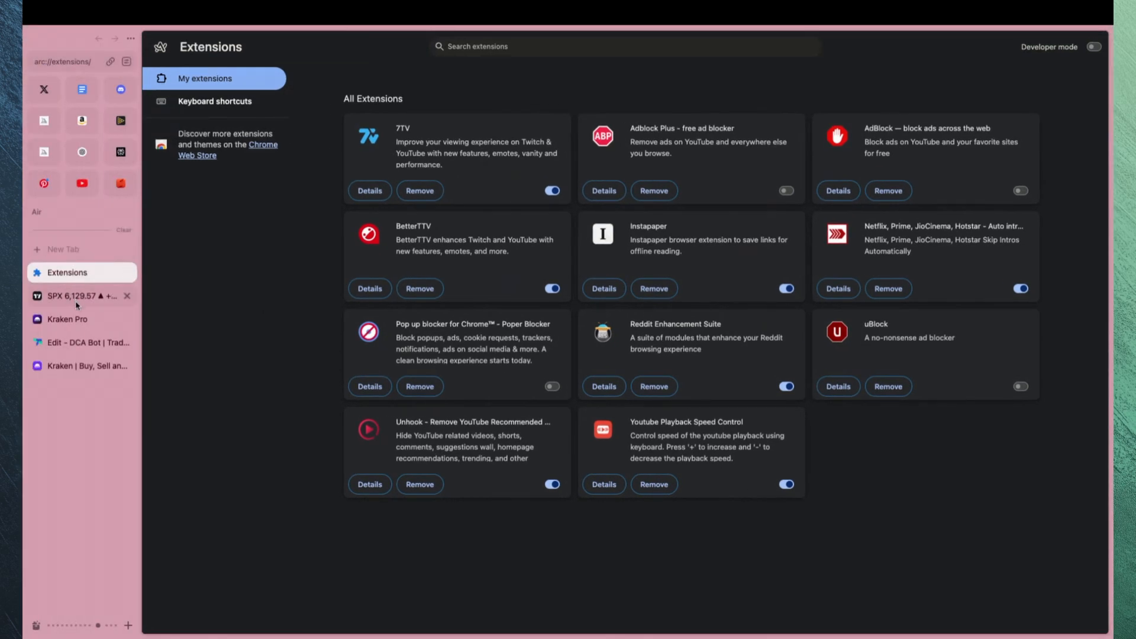
click(76, 296)
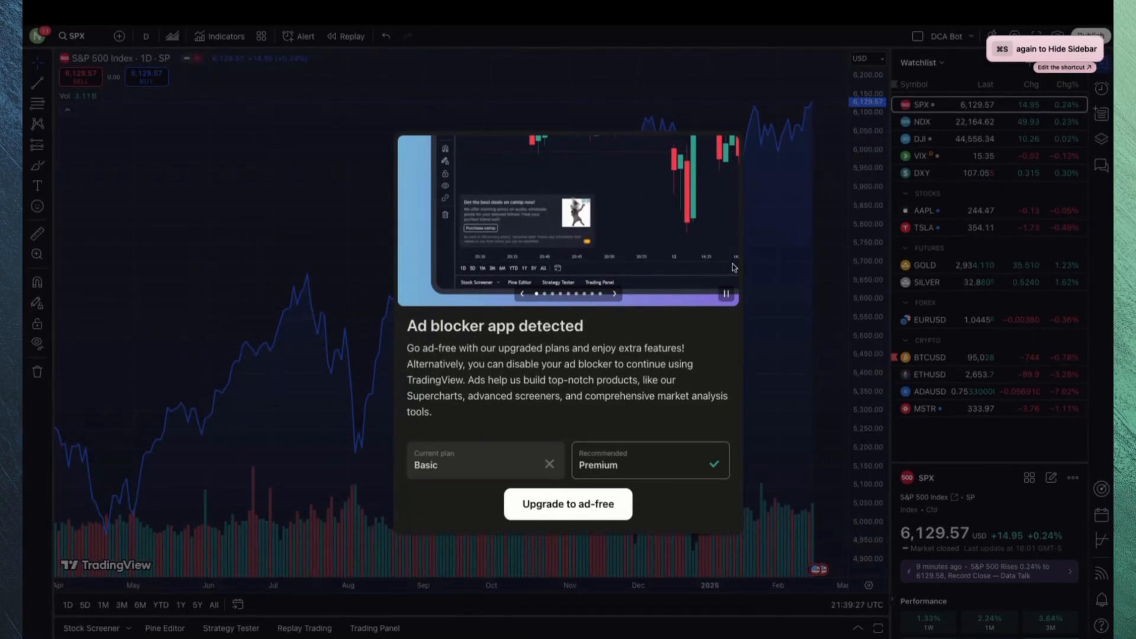
click(777, 229)
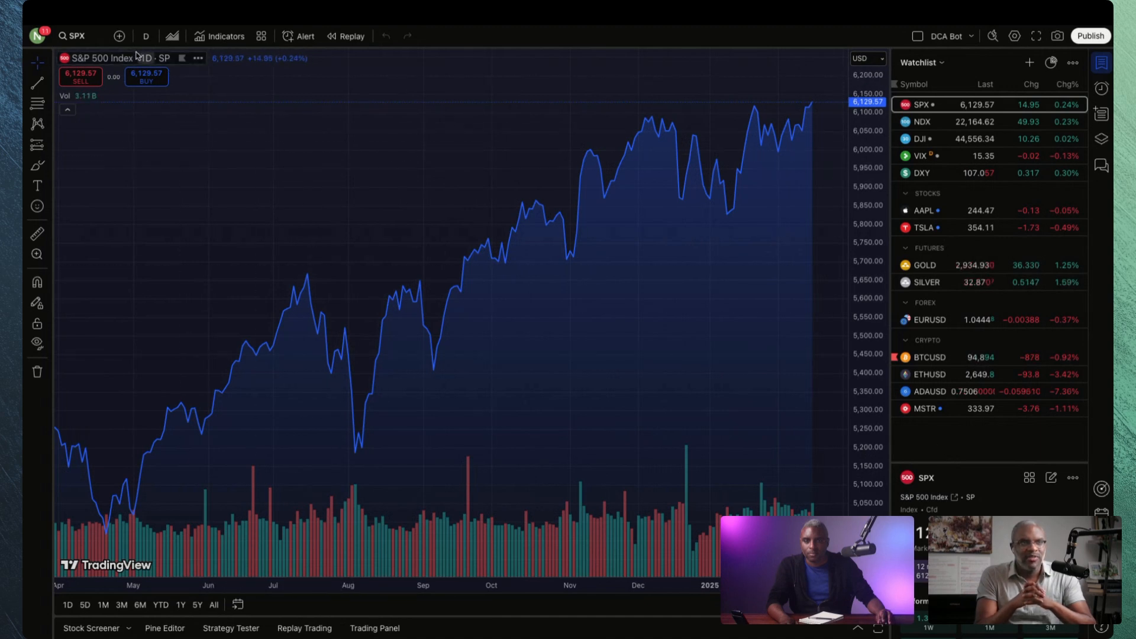
- Change the SPX chart type to Candles
click(171, 38)
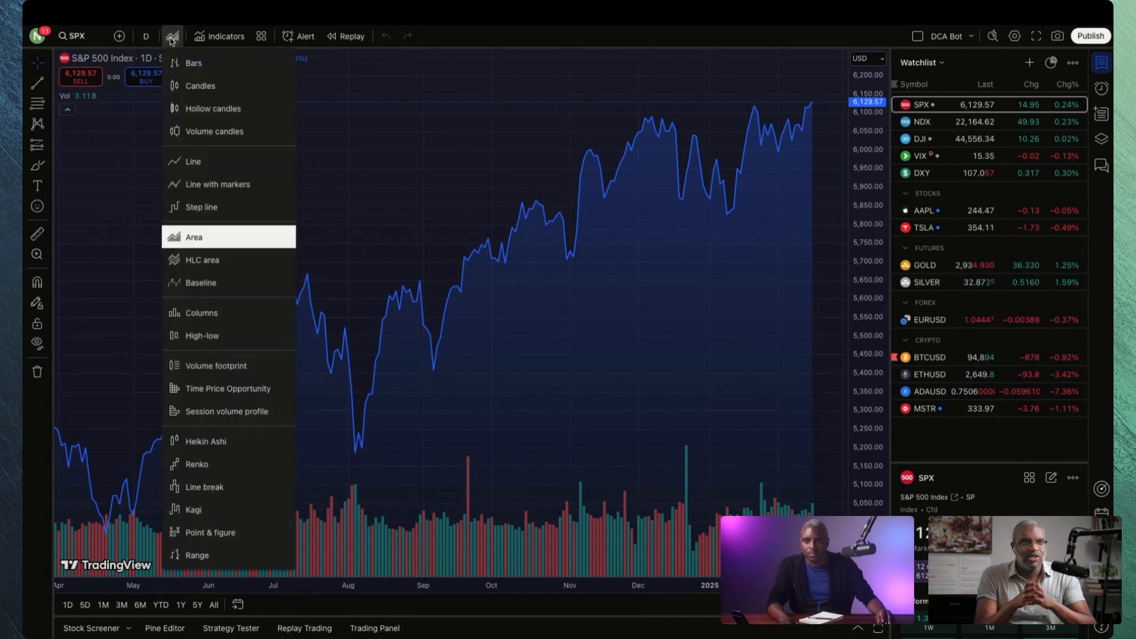
click(195, 84)
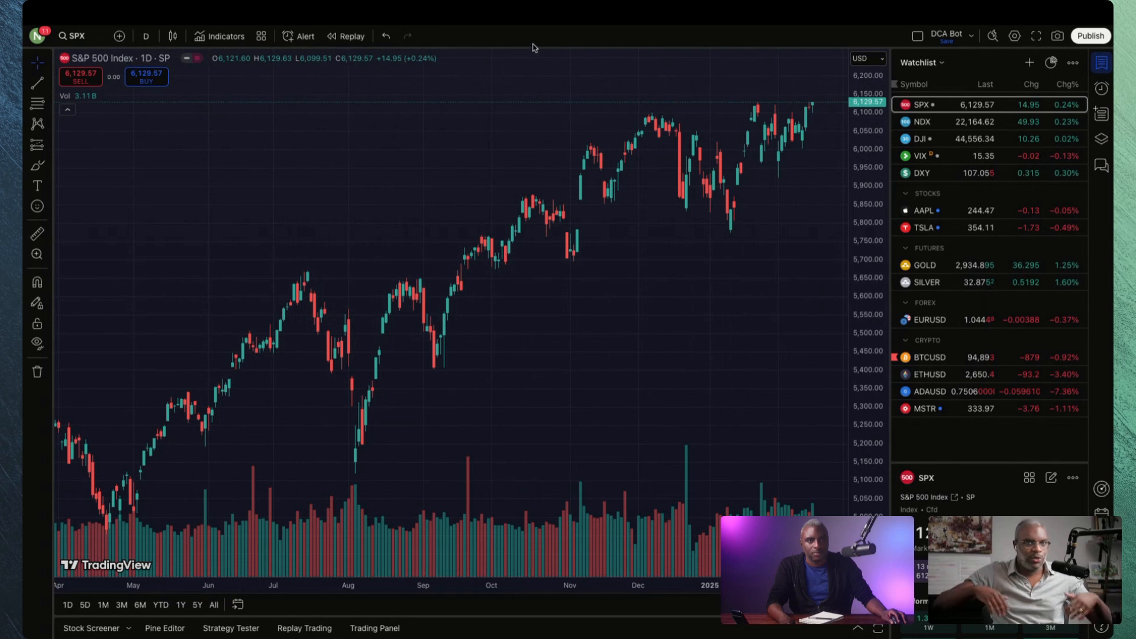
key(super+t)
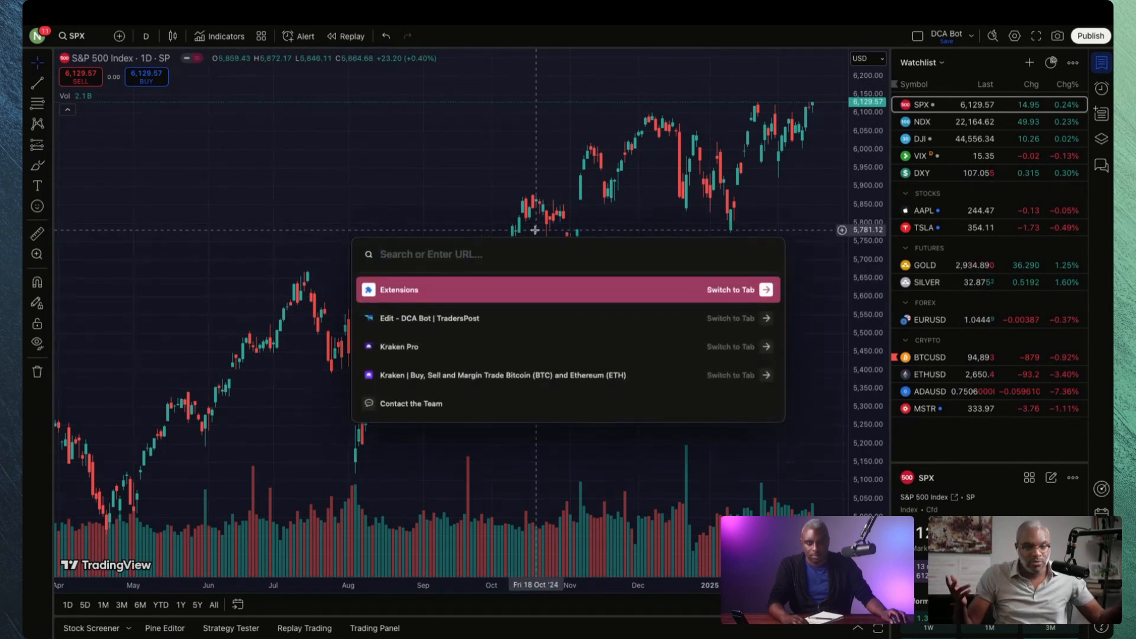
text(https://www.tradingview.com/script/FirnEVBNc-TradersPost-DCA-Bot/)
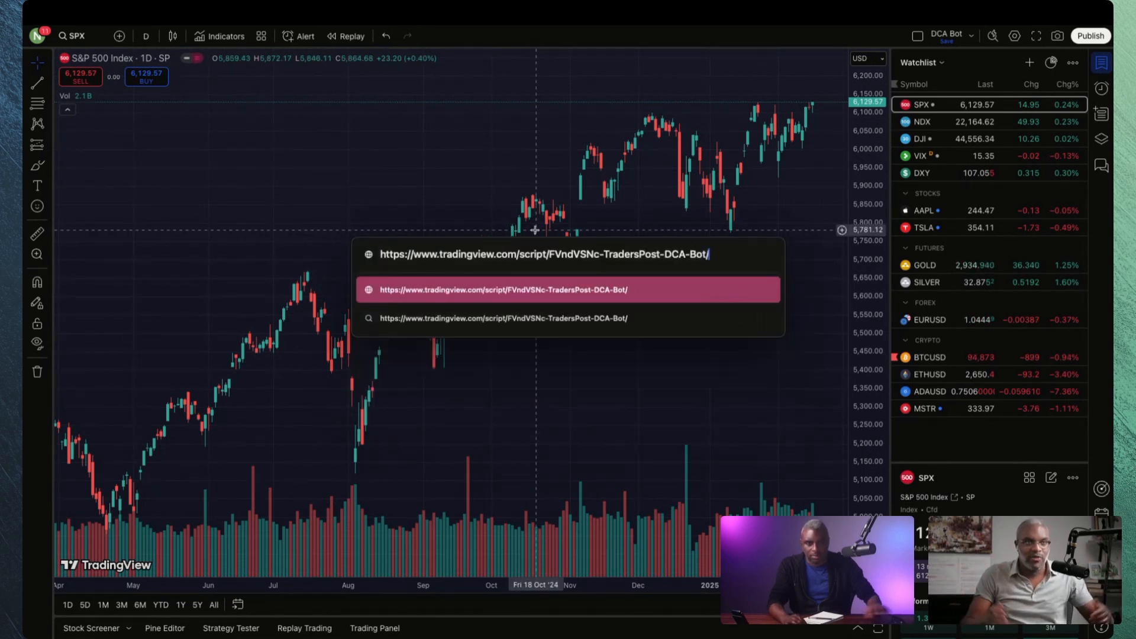
key(Return)
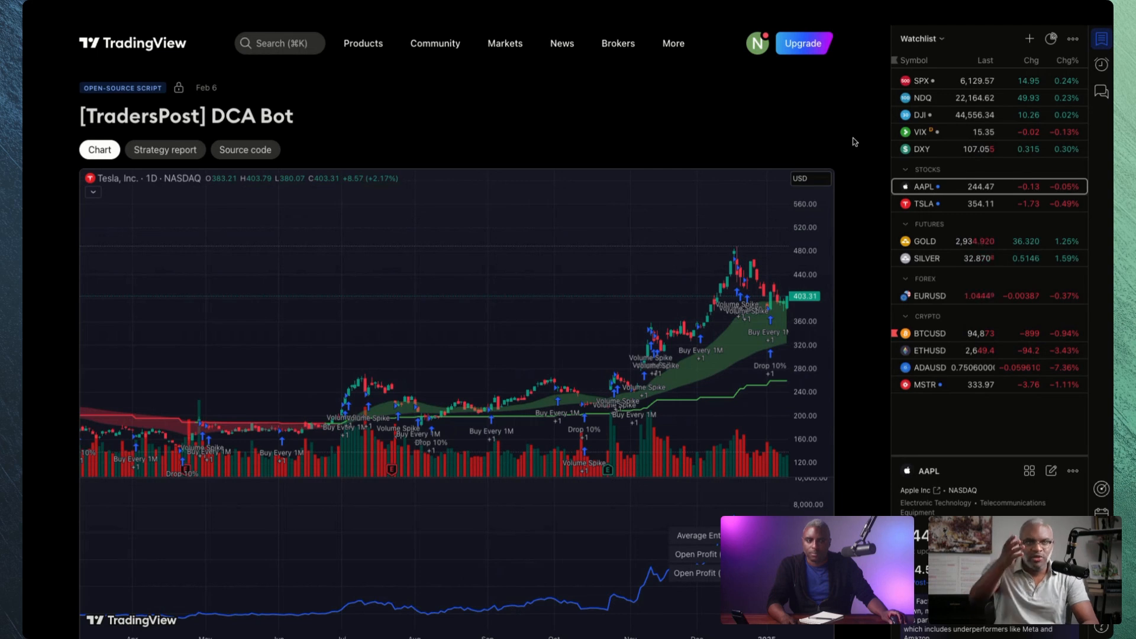
- Look through the [TradersPost] DCA Bot script page and add the script to favorites
scroll(856, 142, down, 1)
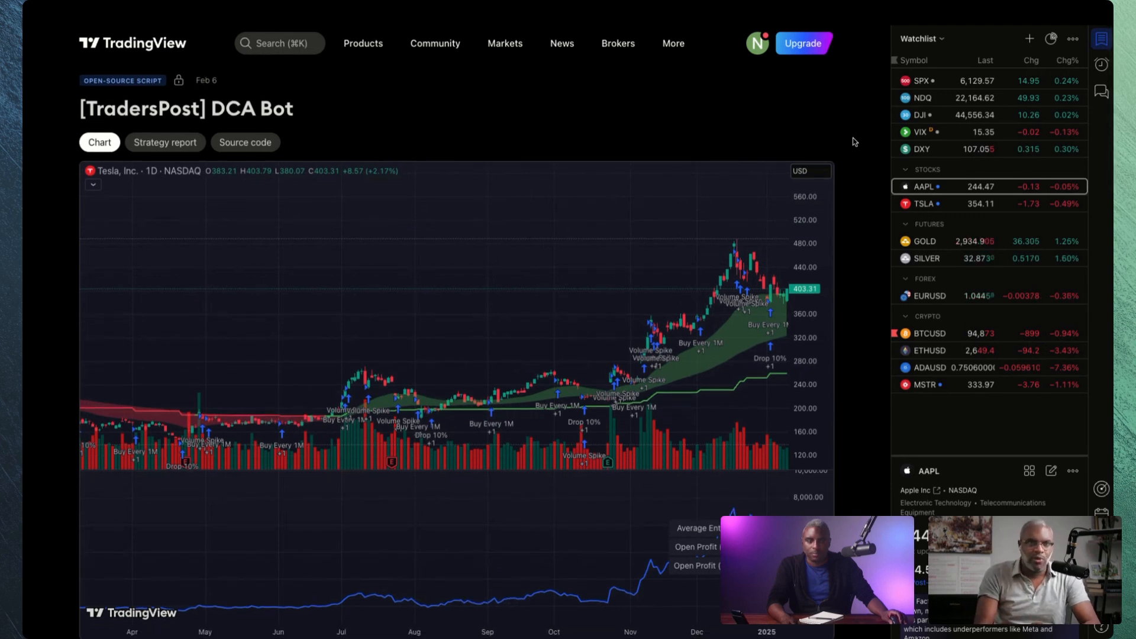
scroll(854, 142, down, 1)
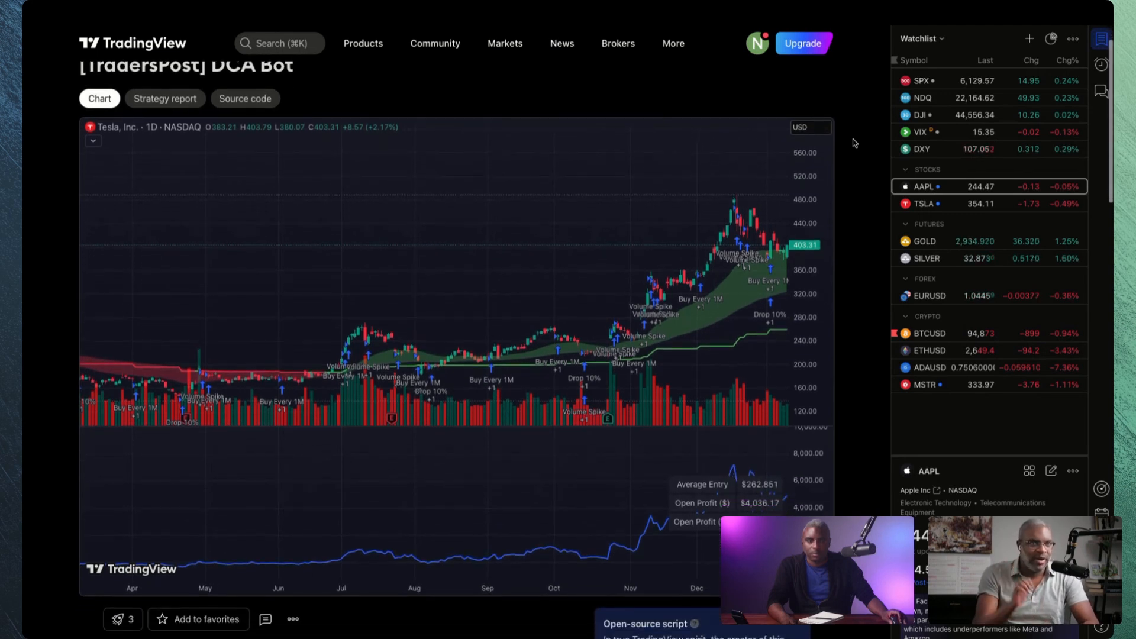
scroll(855, 144, down, 2)
scroll(854, 143, down, 4)
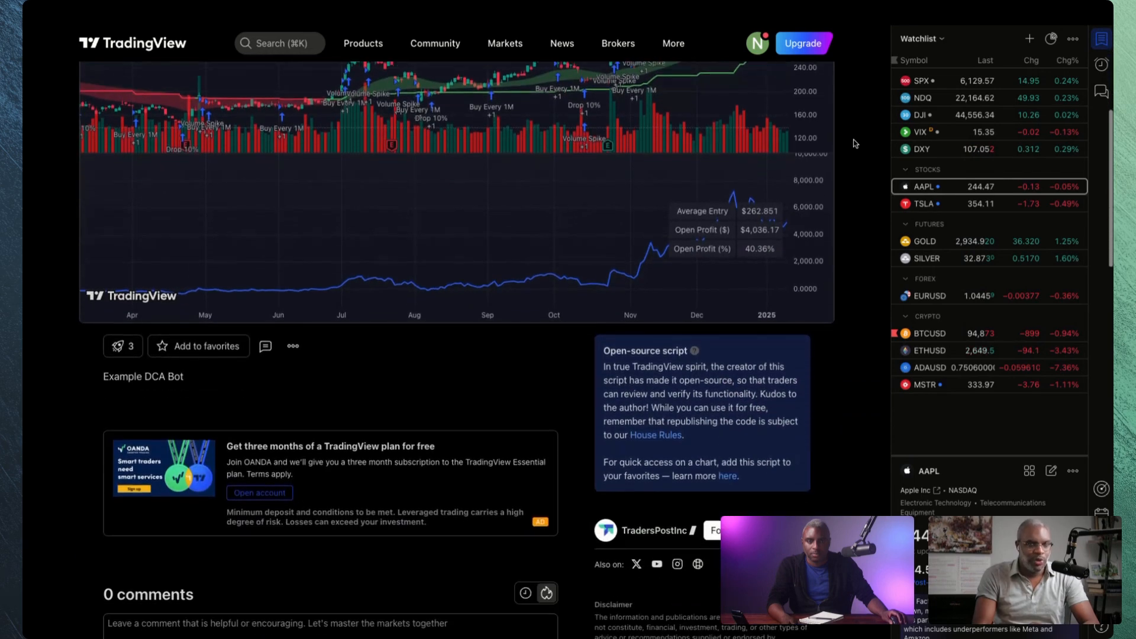
scroll(854, 141, down, 4)
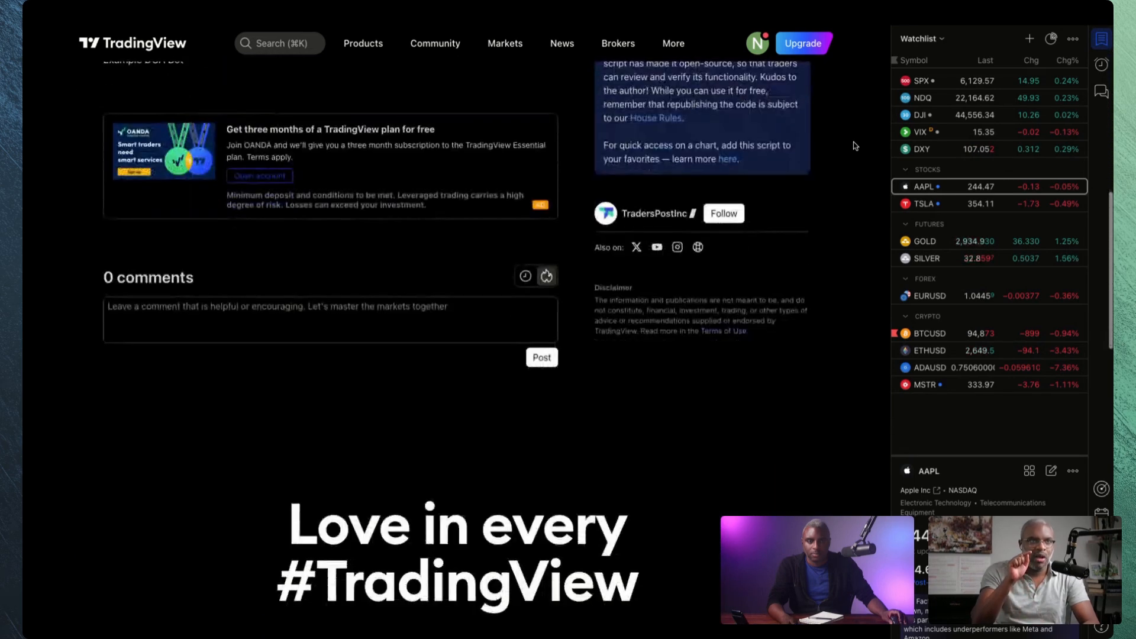
scroll(854, 142, up, 11)
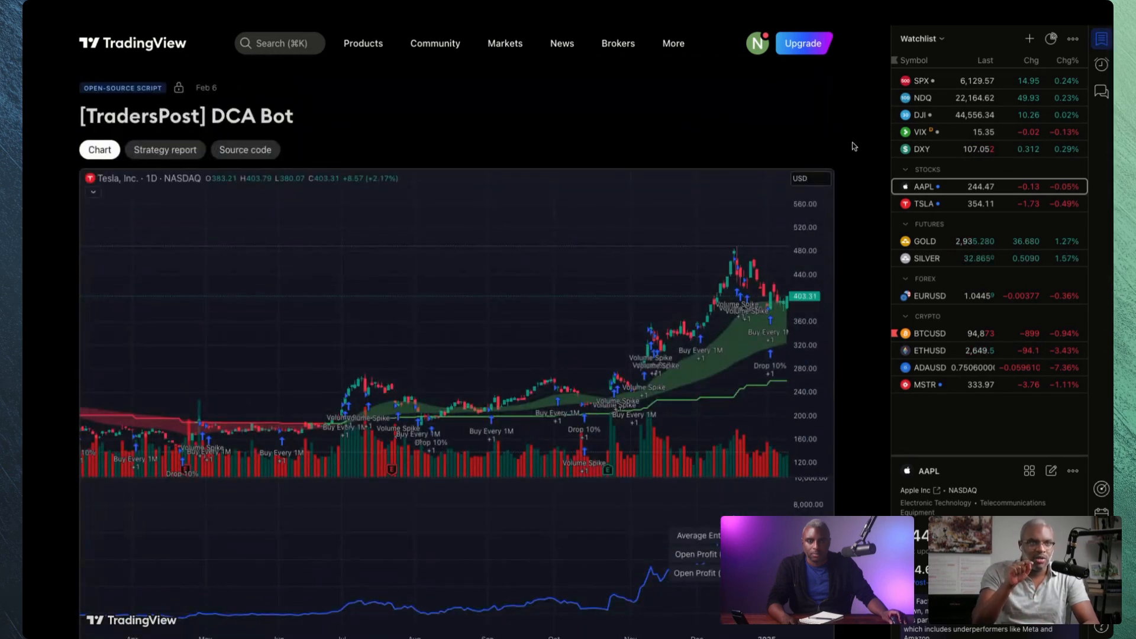
scroll(414, 142, down, 2)
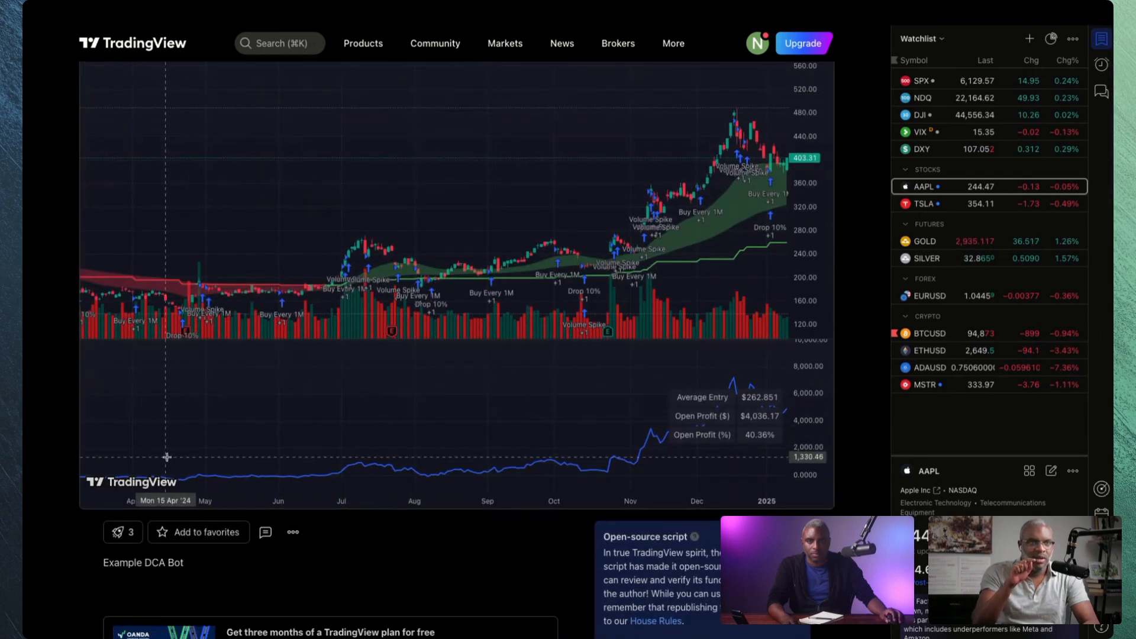
click(216, 536)
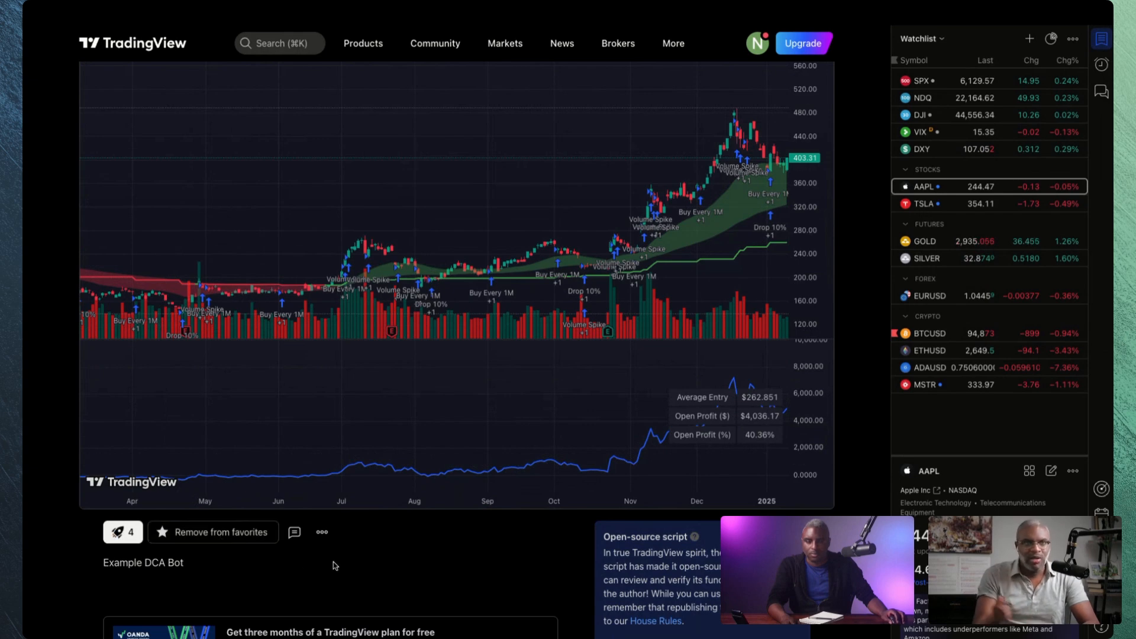
scroll(333, 561, up, 1)
scroll(333, 566, up, 3)
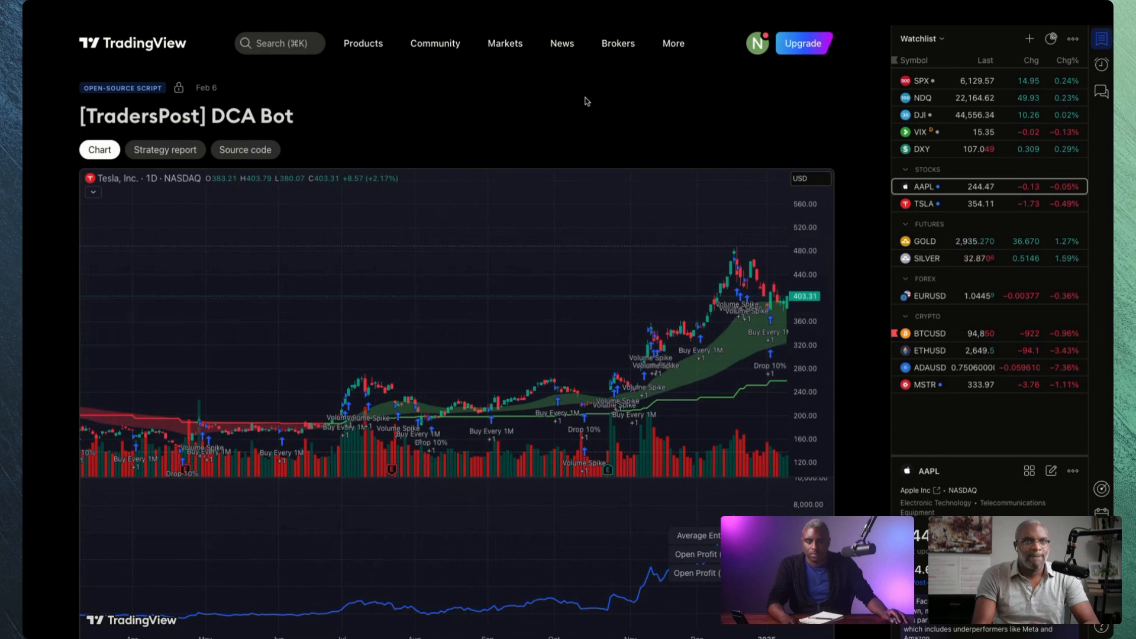
- Return to the browser tab with the SPX chart and reload the page
key(super+s)
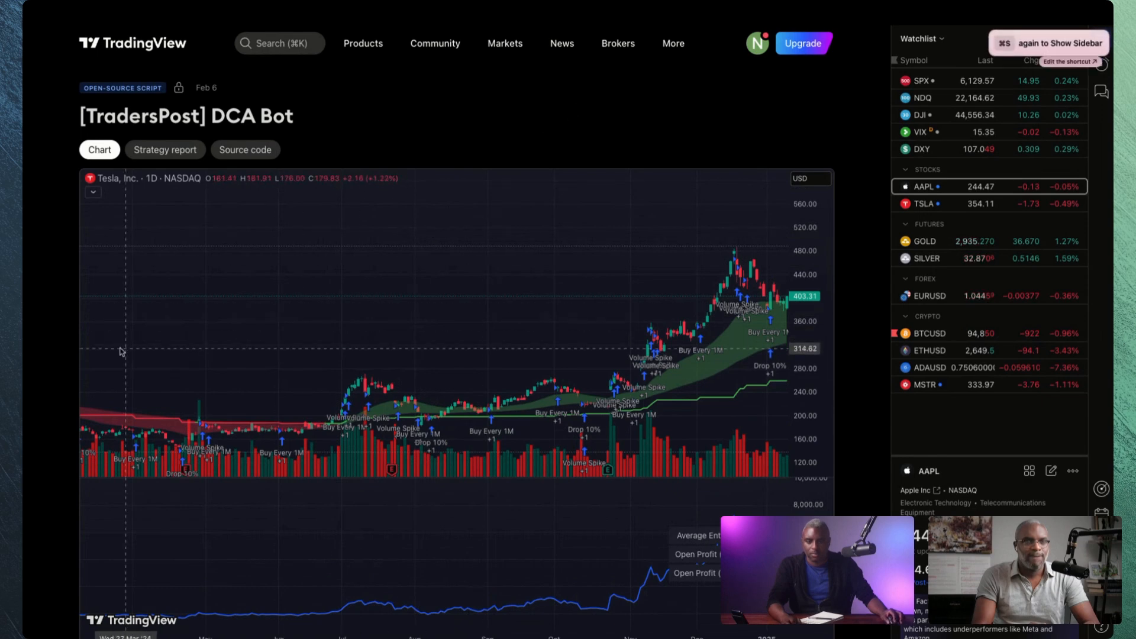
key(super+s)
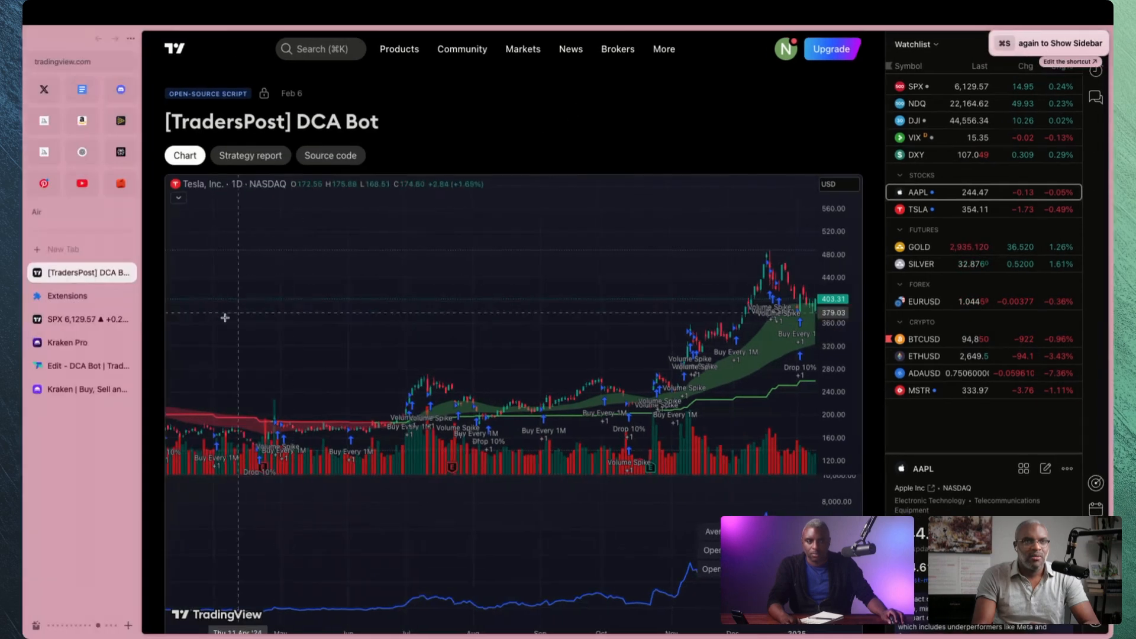
click(80, 319)
key(super+s)
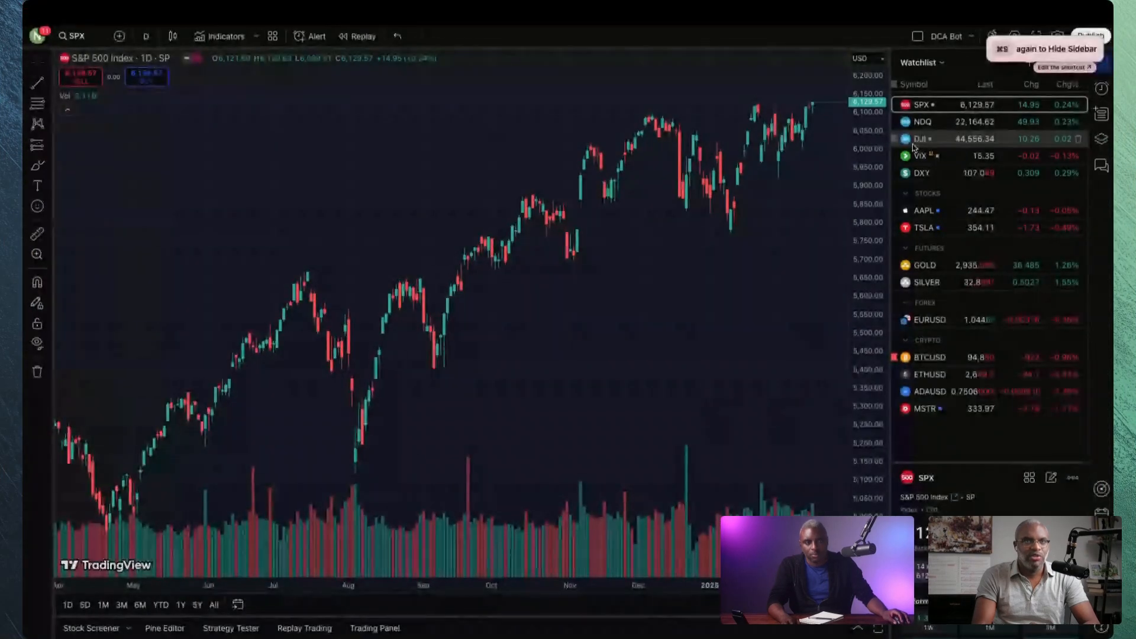
key(super+r)
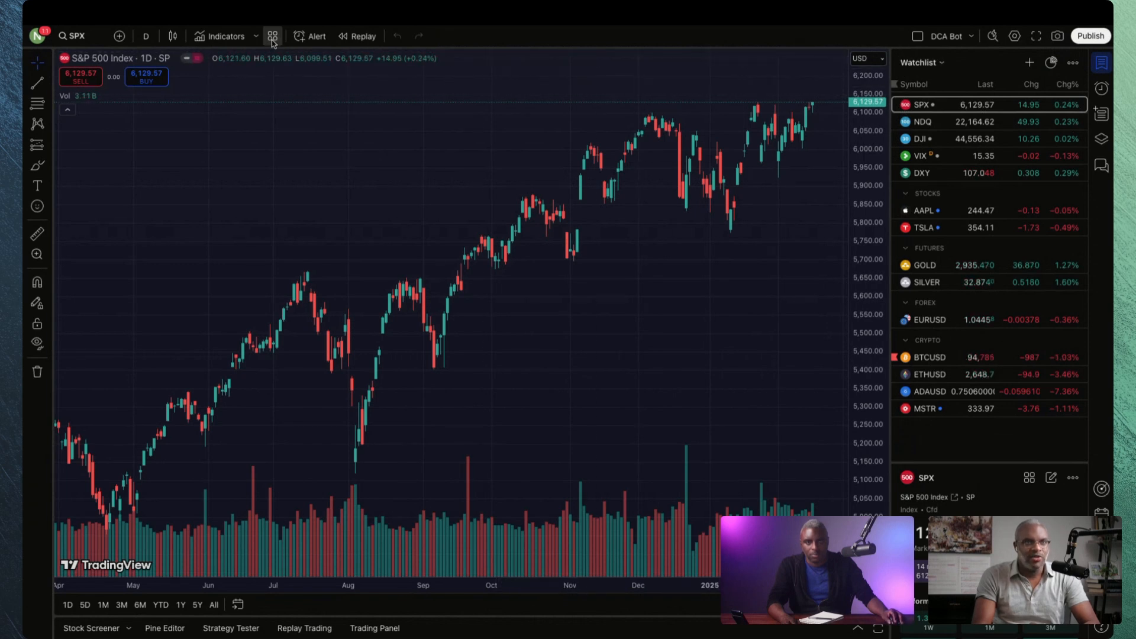
- Add the favorite [TradersPost] DCA Bot strategy to the SPX chart, keeping only one instance of it
click(239, 42)
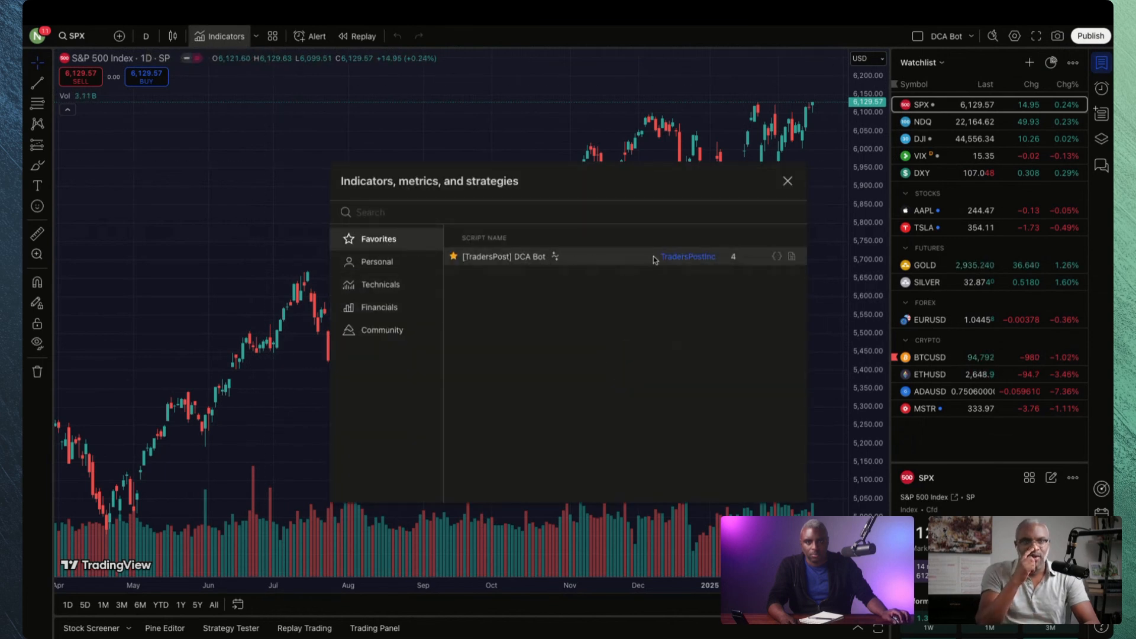
click(604, 258)
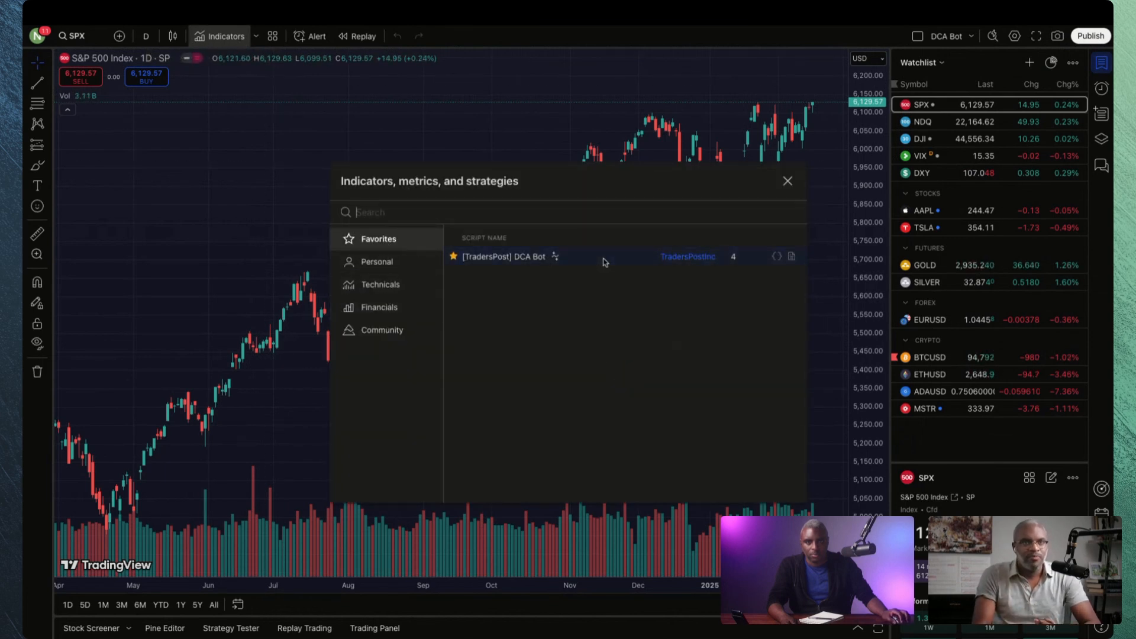
double_click(535, 261)
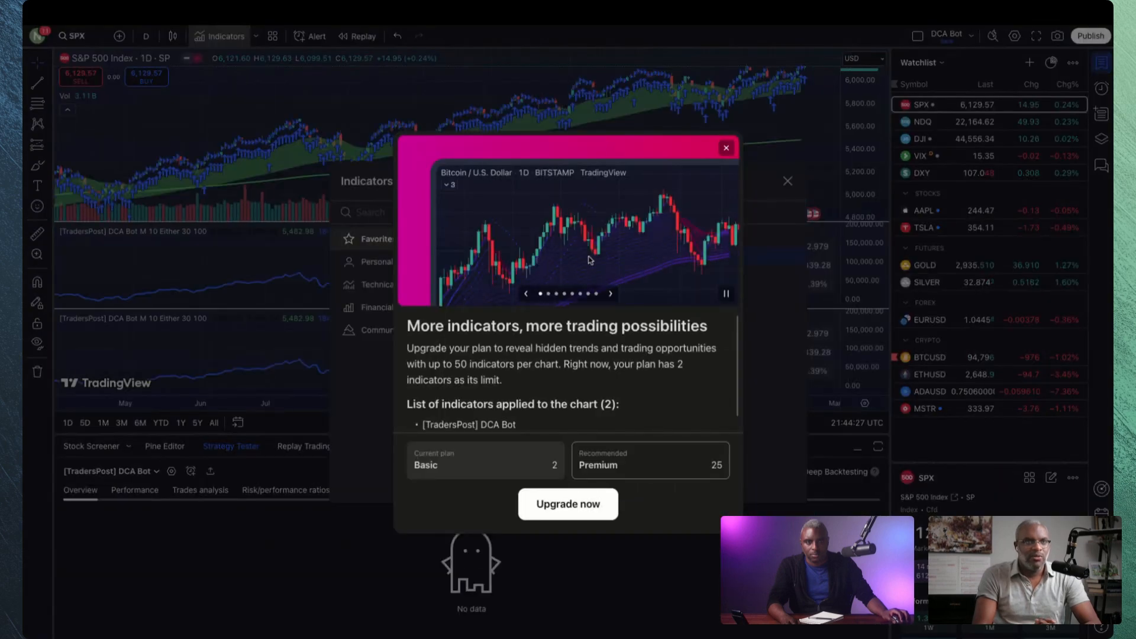
click(726, 148)
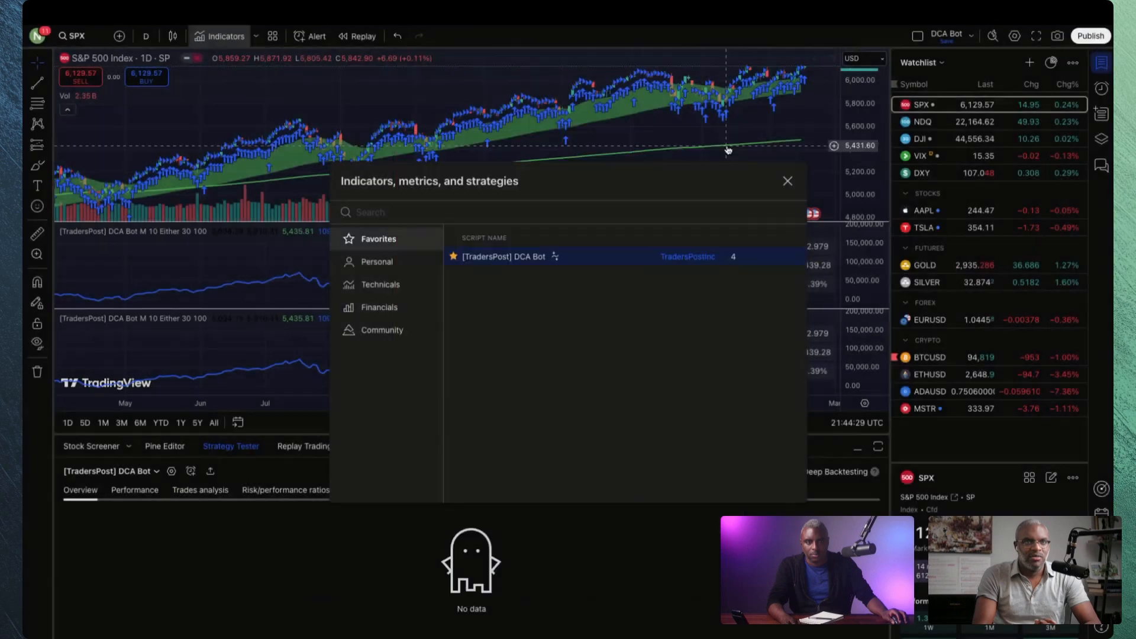
click(788, 181)
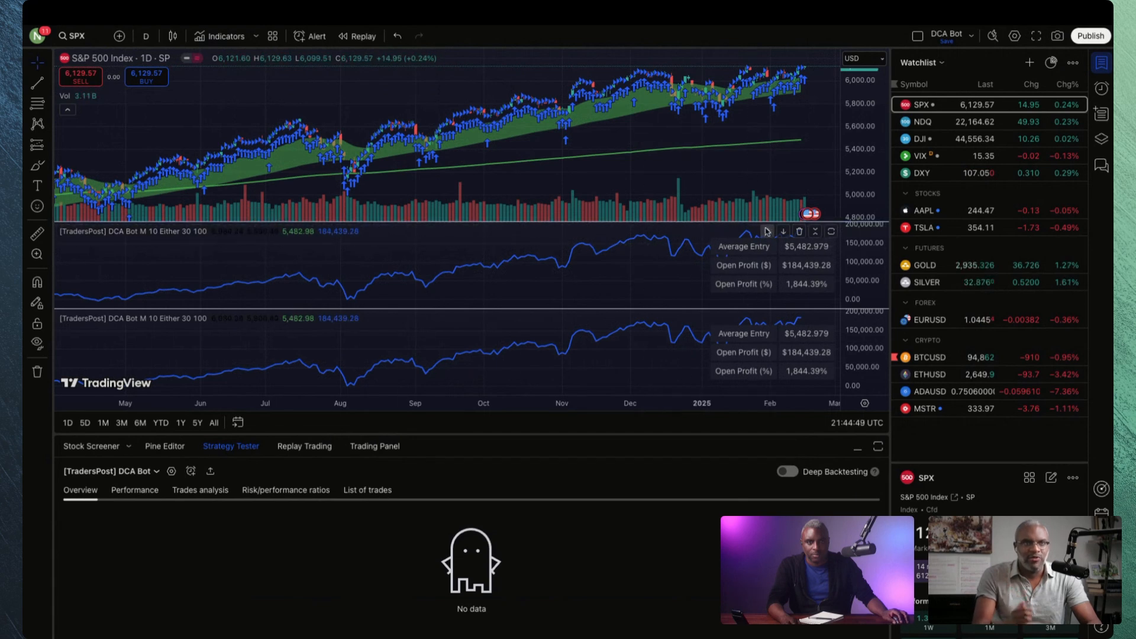
click(800, 232)
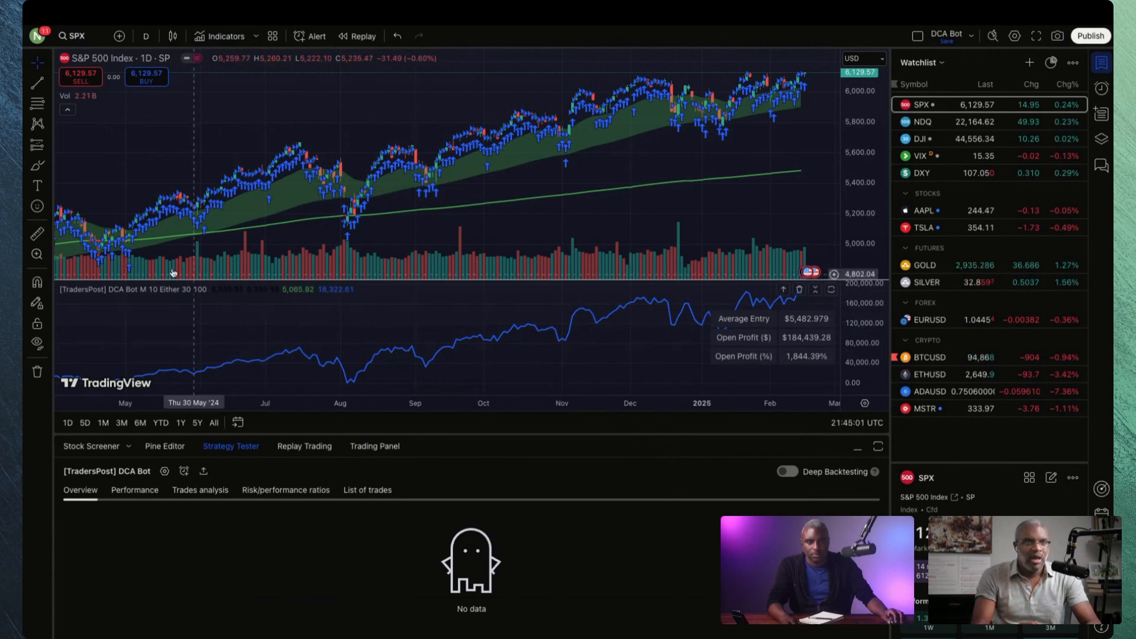
- Set the DCA Bot strategy to buy every Chart interval, with Drop % from Last Entry, Trend Bias, When Volume Spikes and Use Backtest disabled
click(116, 292)
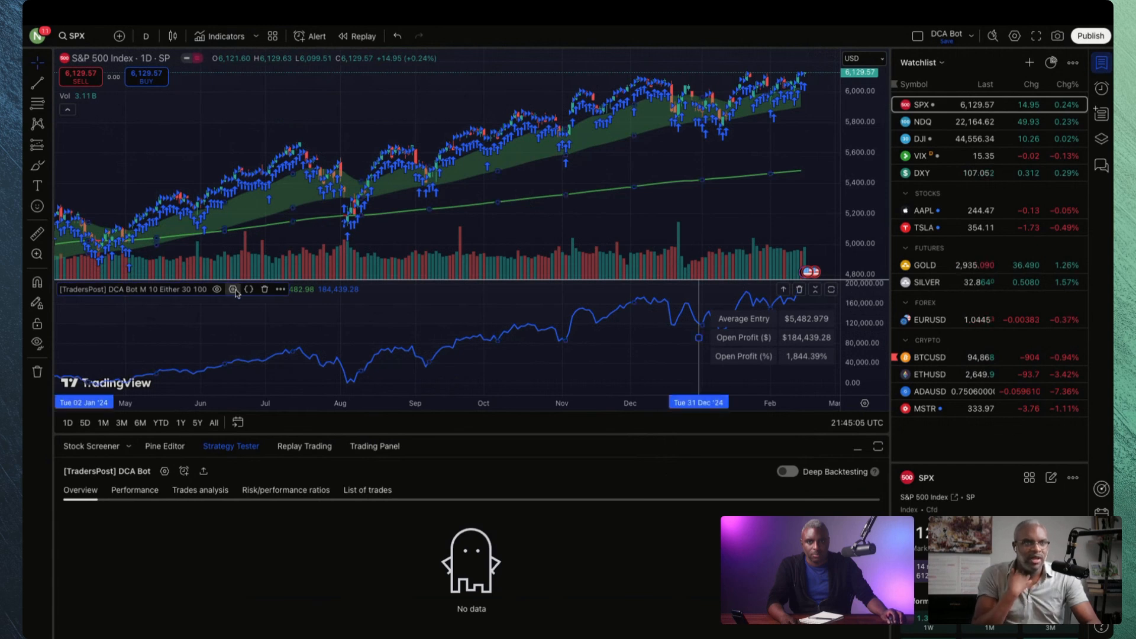
double_click(158, 290)
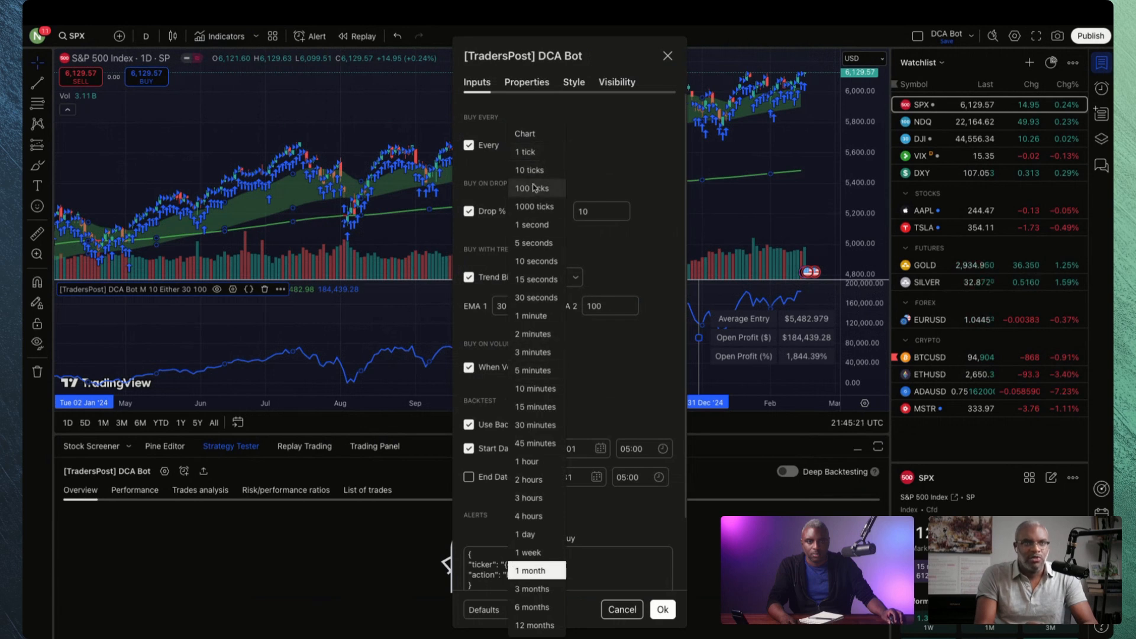
click(525, 134)
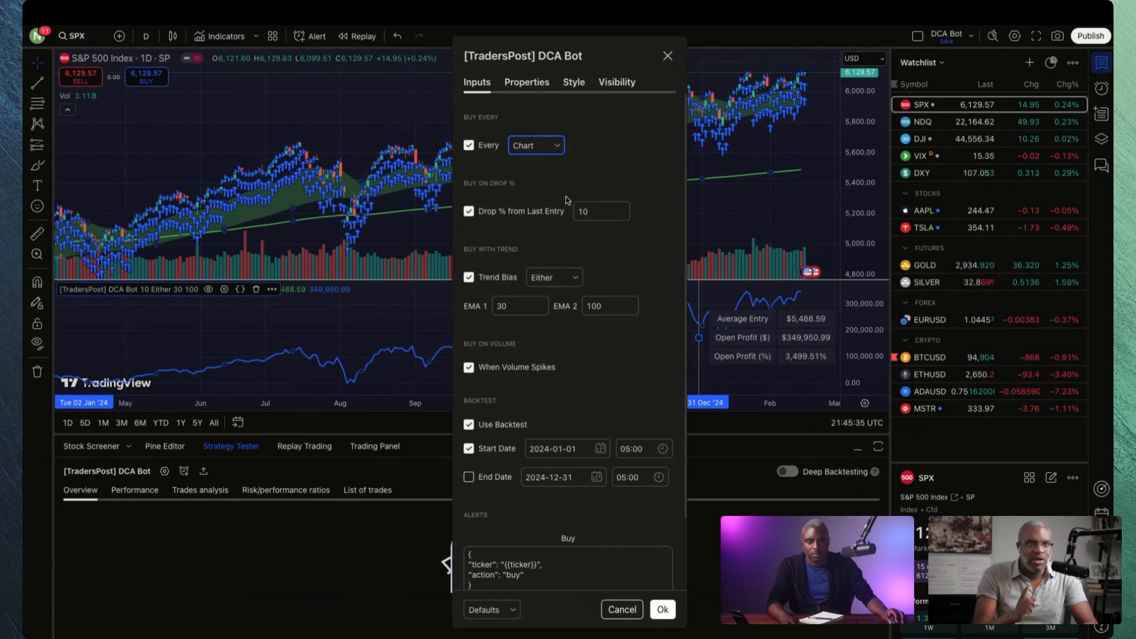
click(468, 211)
click(470, 278)
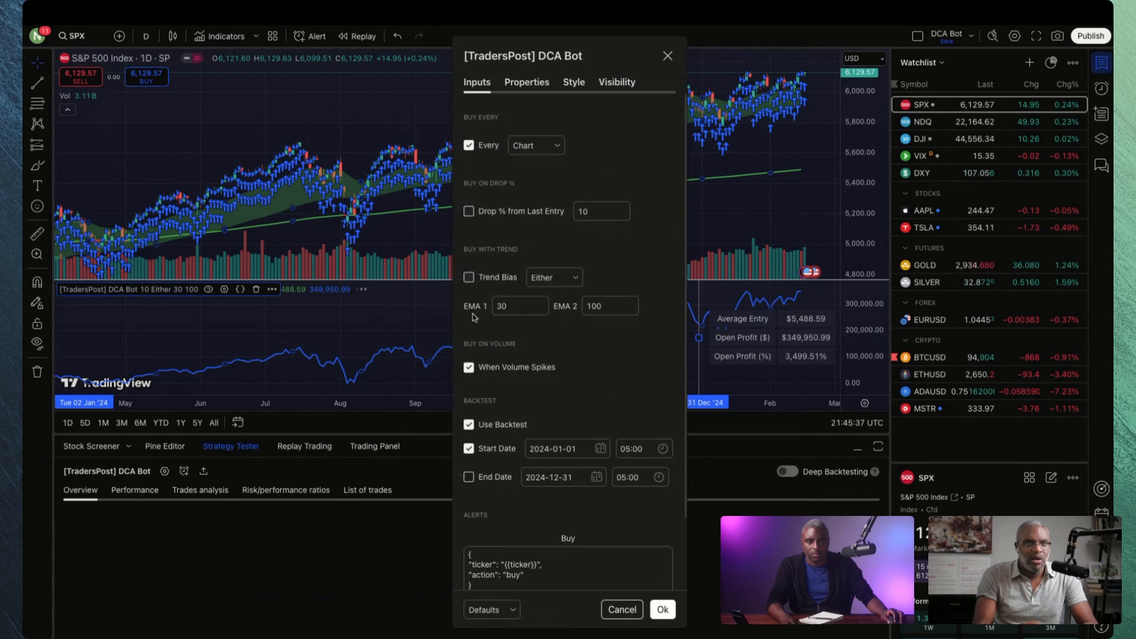
click(470, 367)
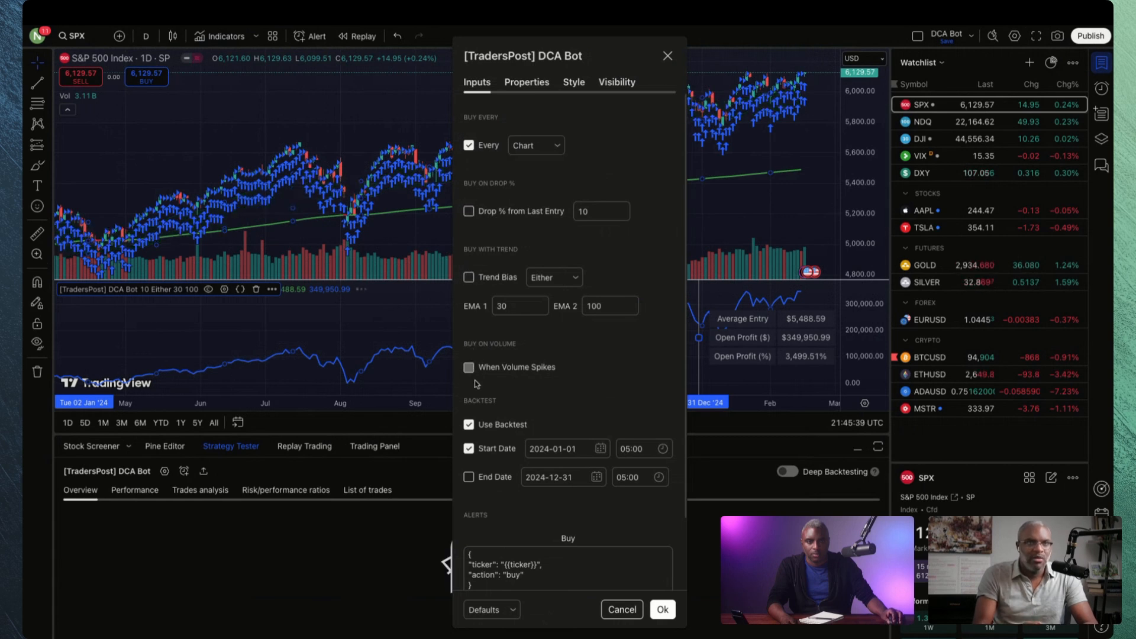
click(470, 425)
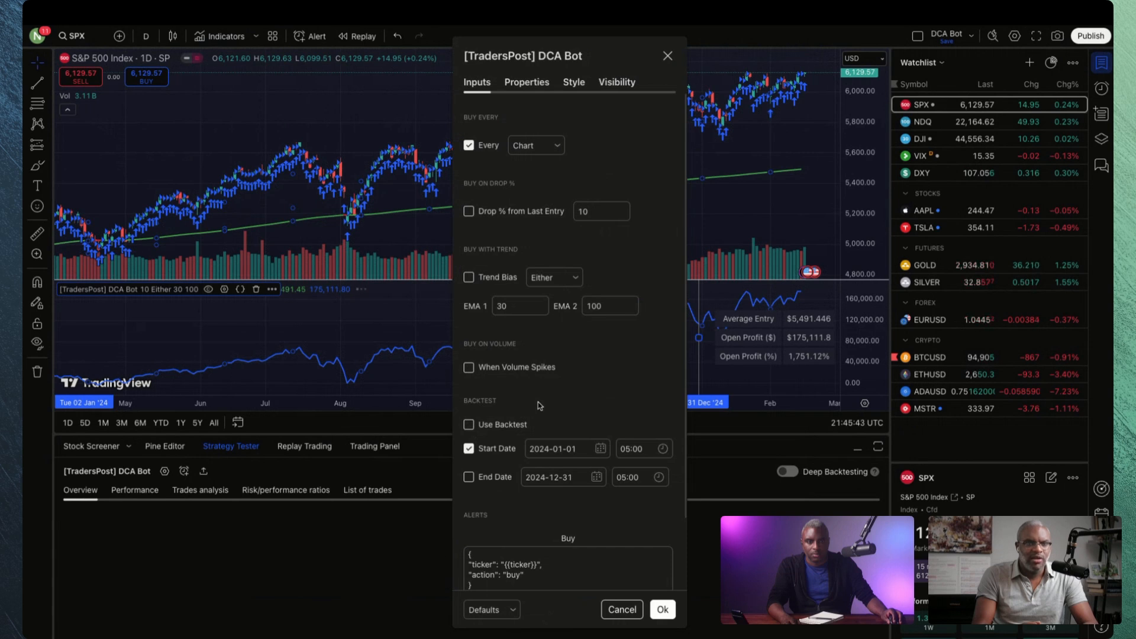
scroll(540, 407, down, 2)
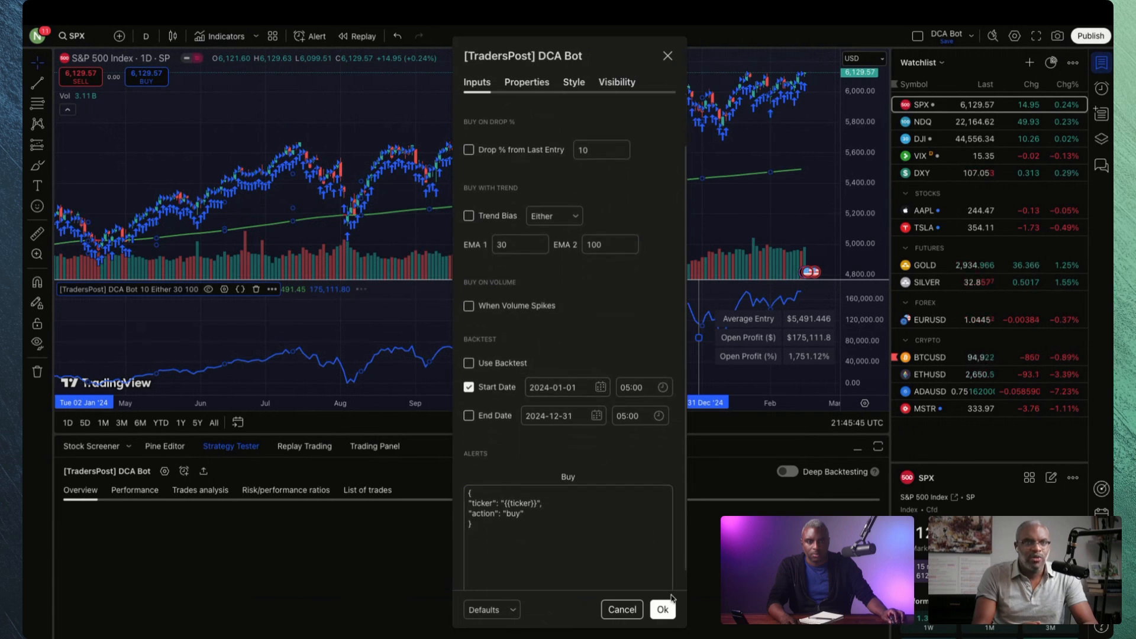
click(664, 609)
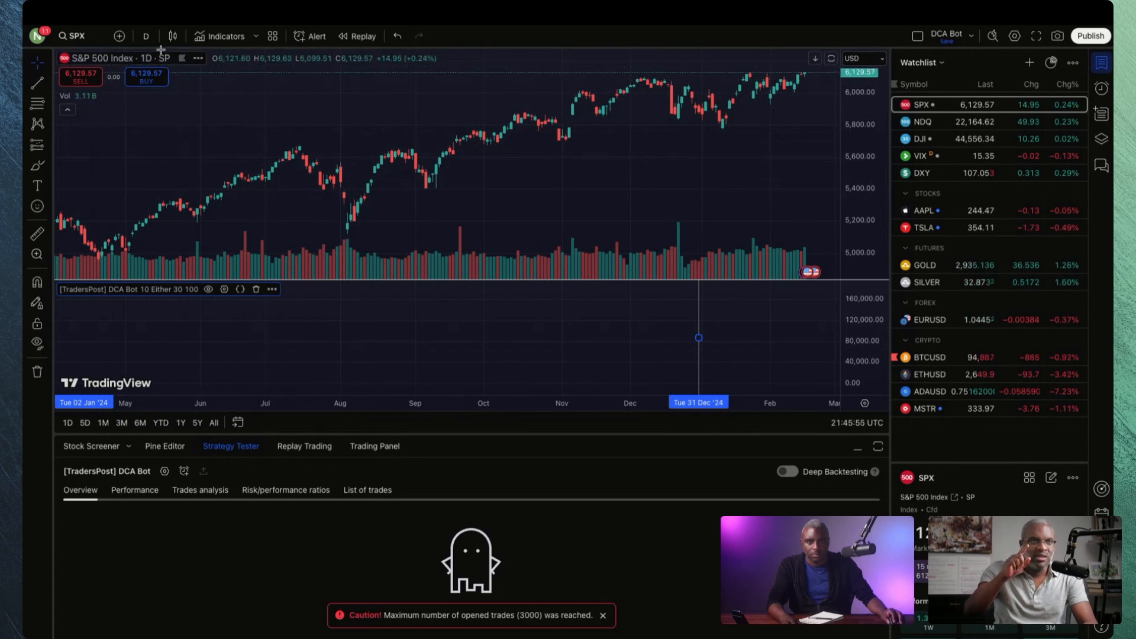
- Set the SPX chart interval to 1 minute
click(146, 37)
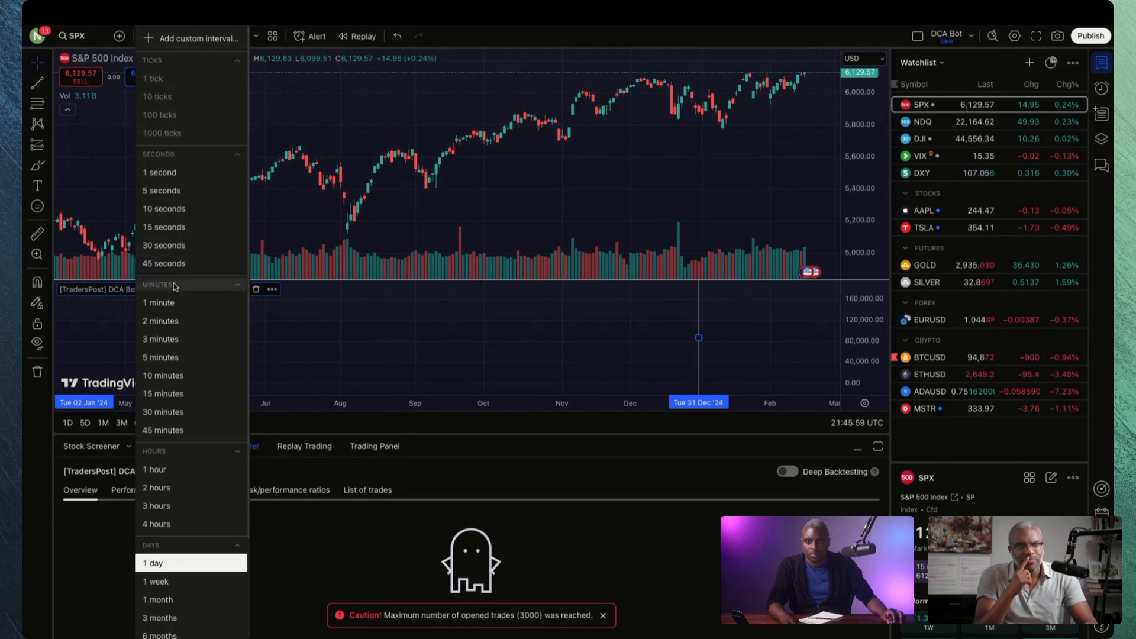
click(184, 303)
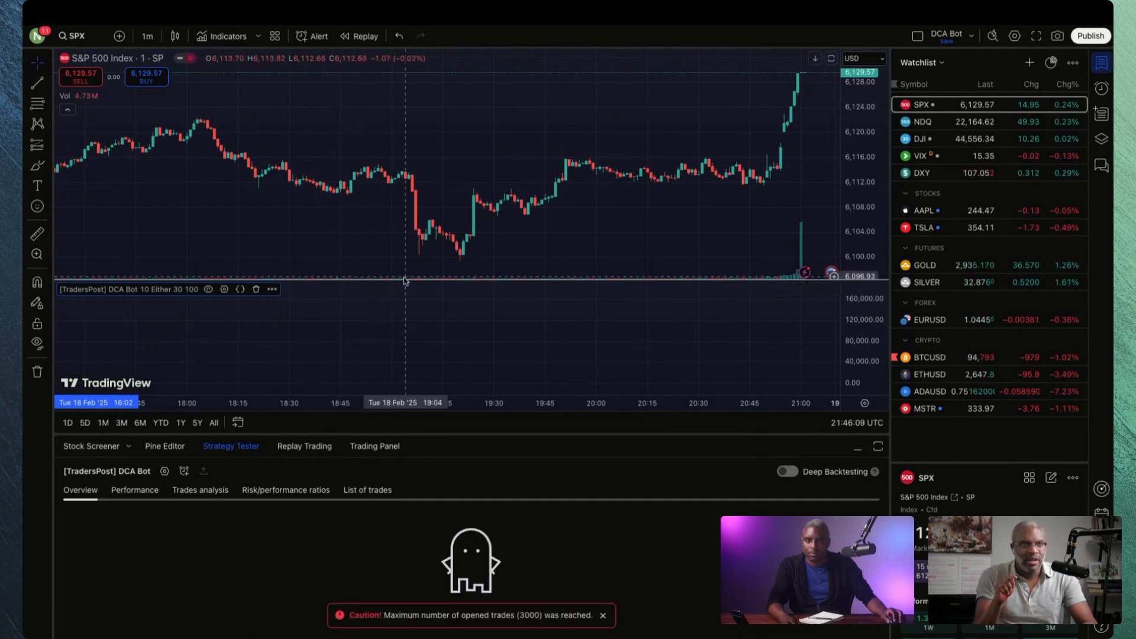
- Enable Use Backtest in the DCA Bot strategy inputs with a start date of 2024-02-01
double_click(113, 290)
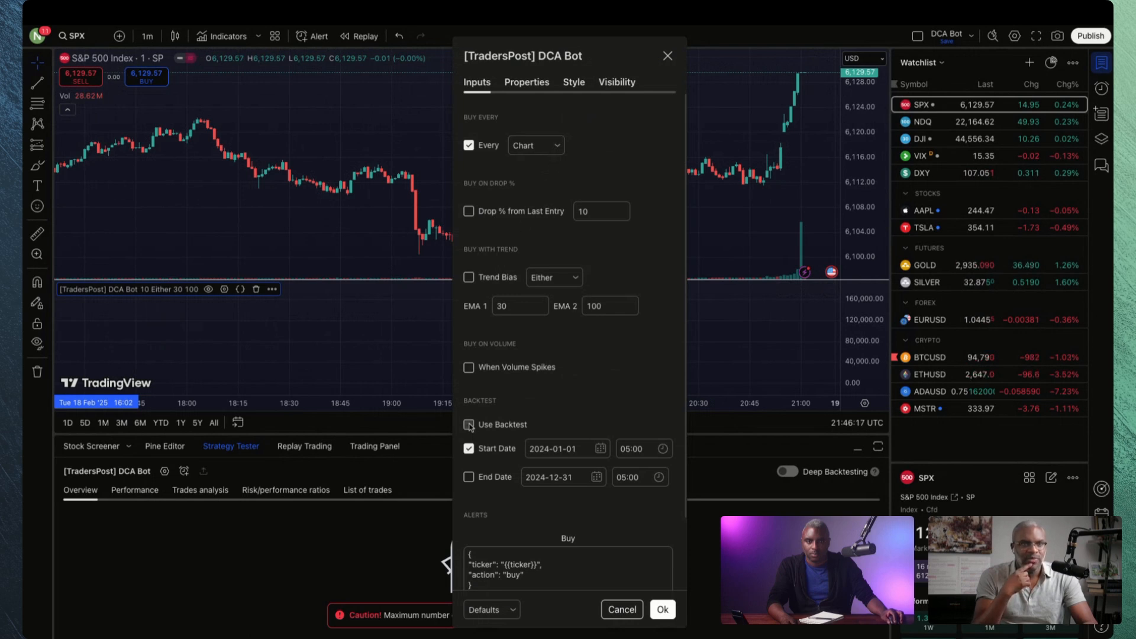
click(469, 425)
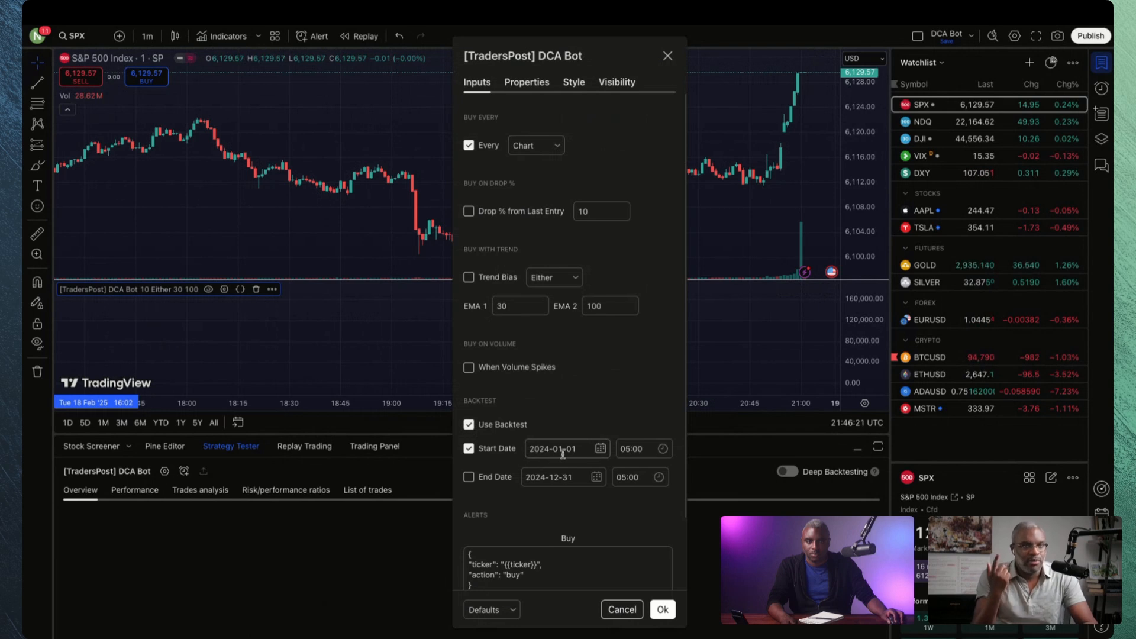
click(601, 450)
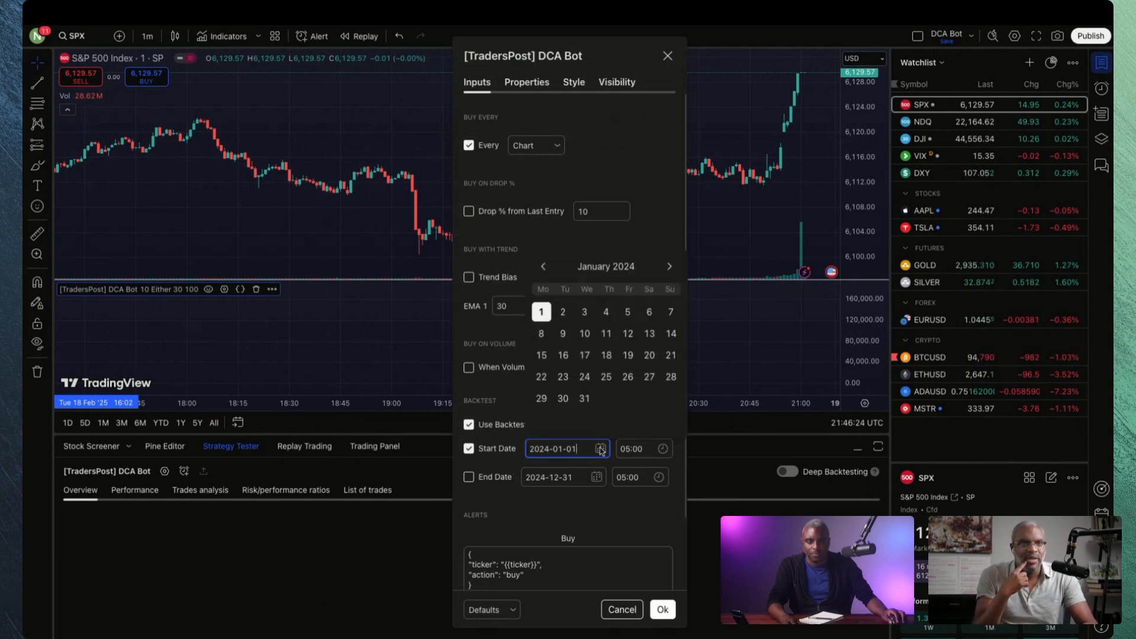
click(670, 267)
click(606, 312)
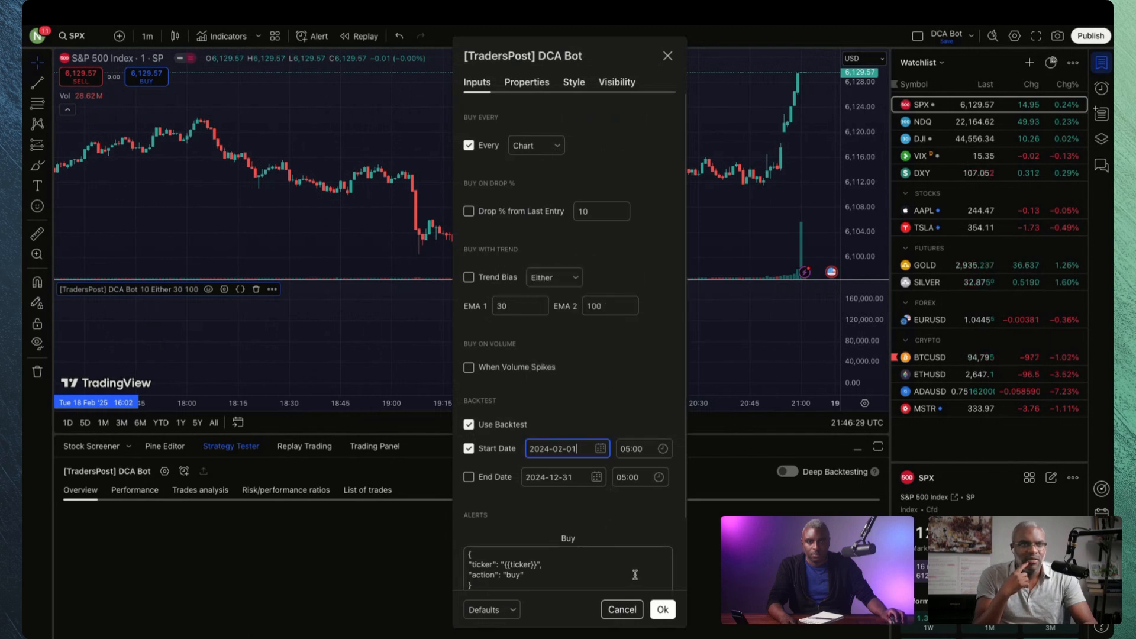
click(662, 609)
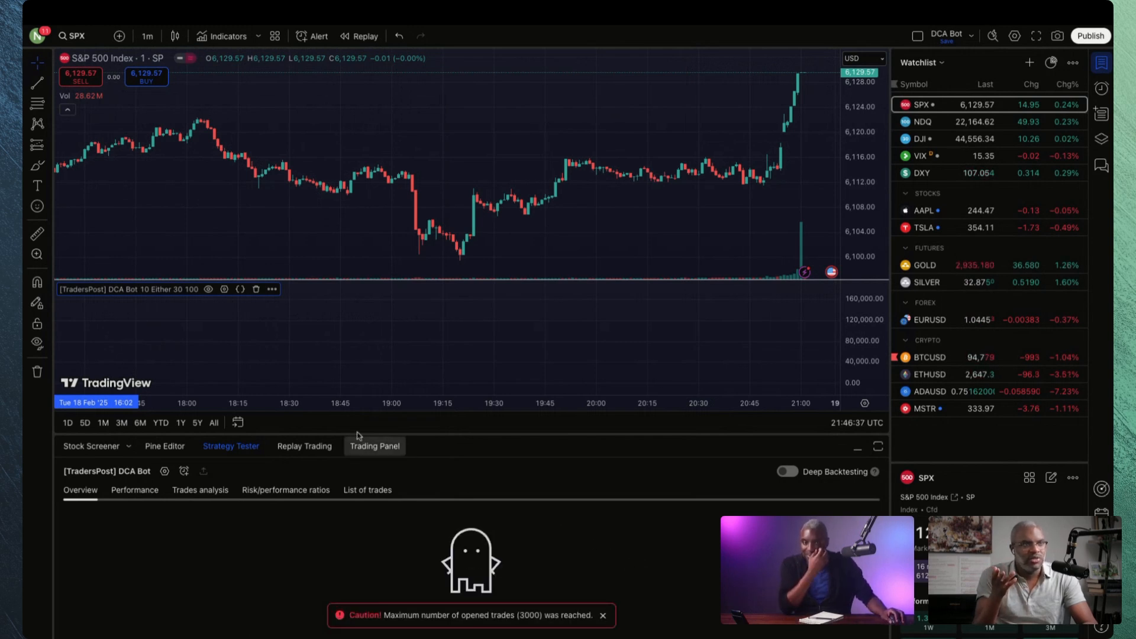
- Set the DCA Bot strategy's backtest start date to 2025-02-01
double_click(180, 291)
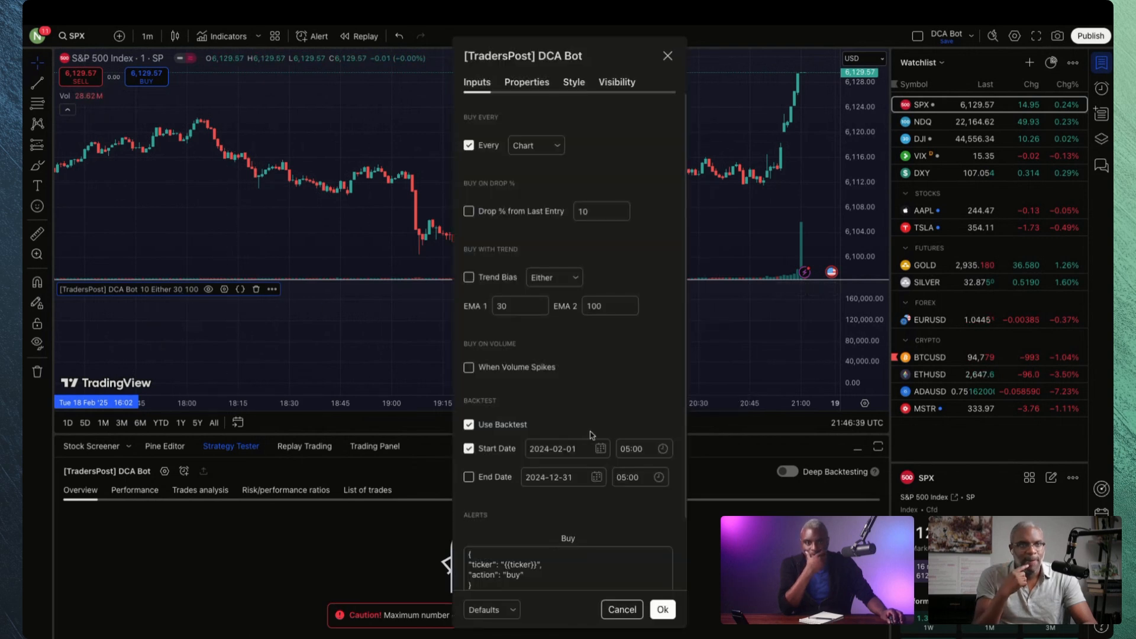
click(601, 448)
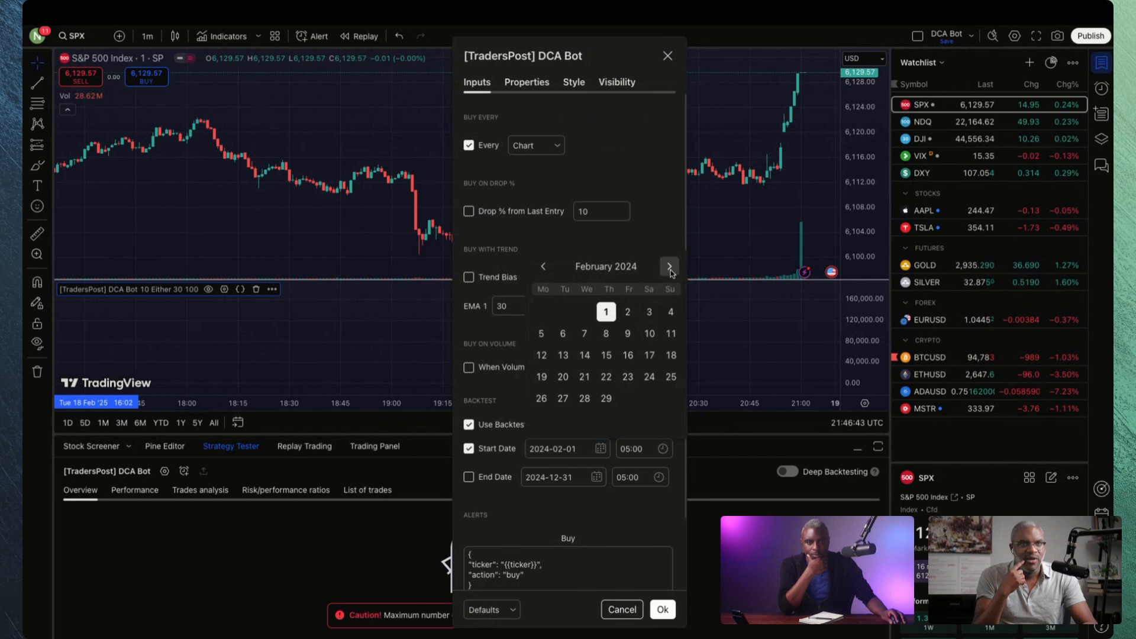
click(669, 268)
click(669, 268)
click(669, 268)
click(669, 267)
click(669, 268)
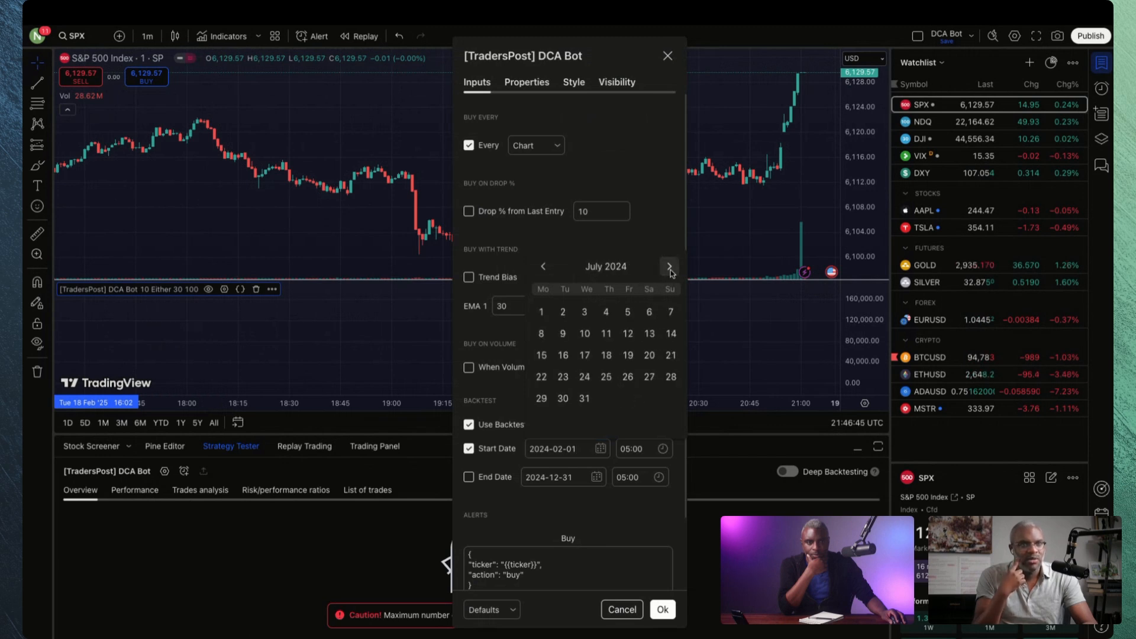
click(669, 267)
click(669, 267)
click(669, 267)
click(669, 267)
click(670, 267)
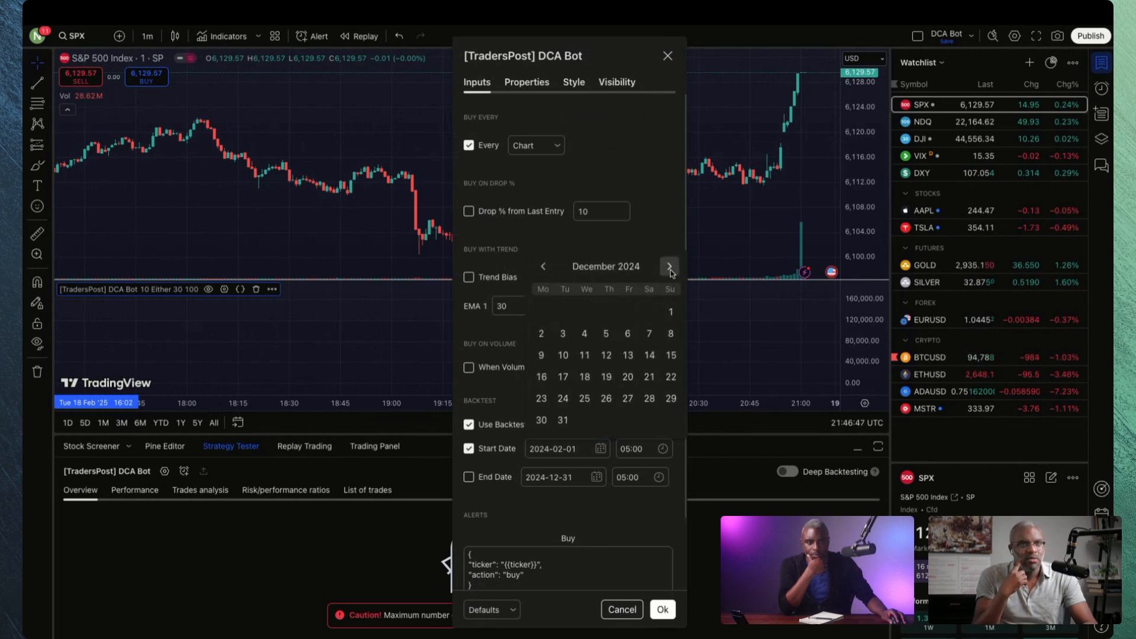
click(669, 267)
click(670, 267)
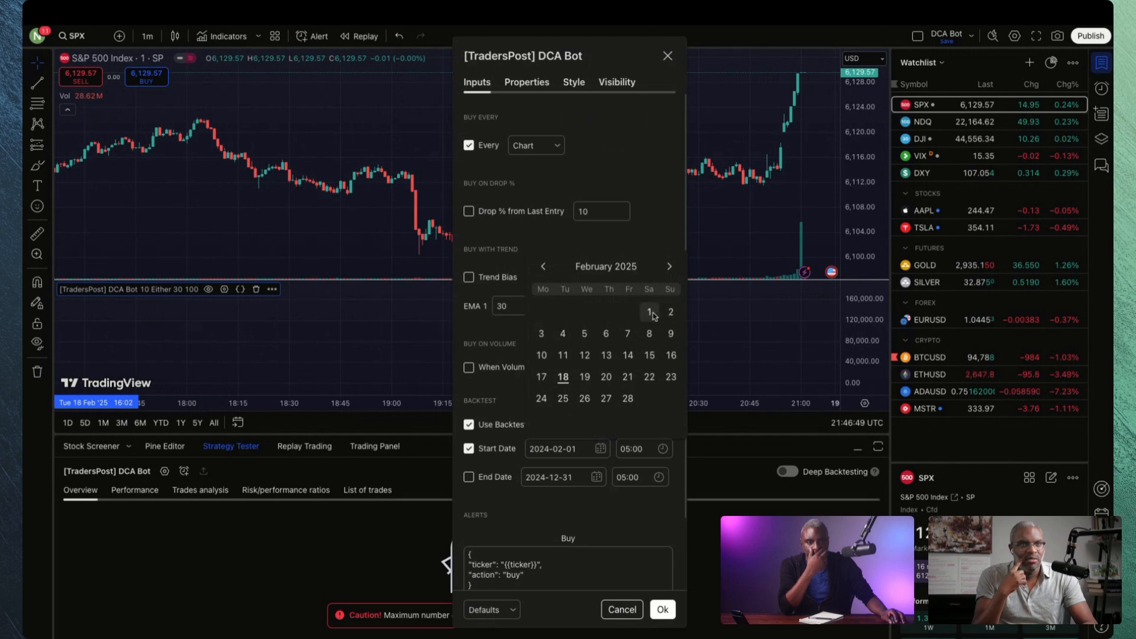
click(670, 312)
click(662, 610)
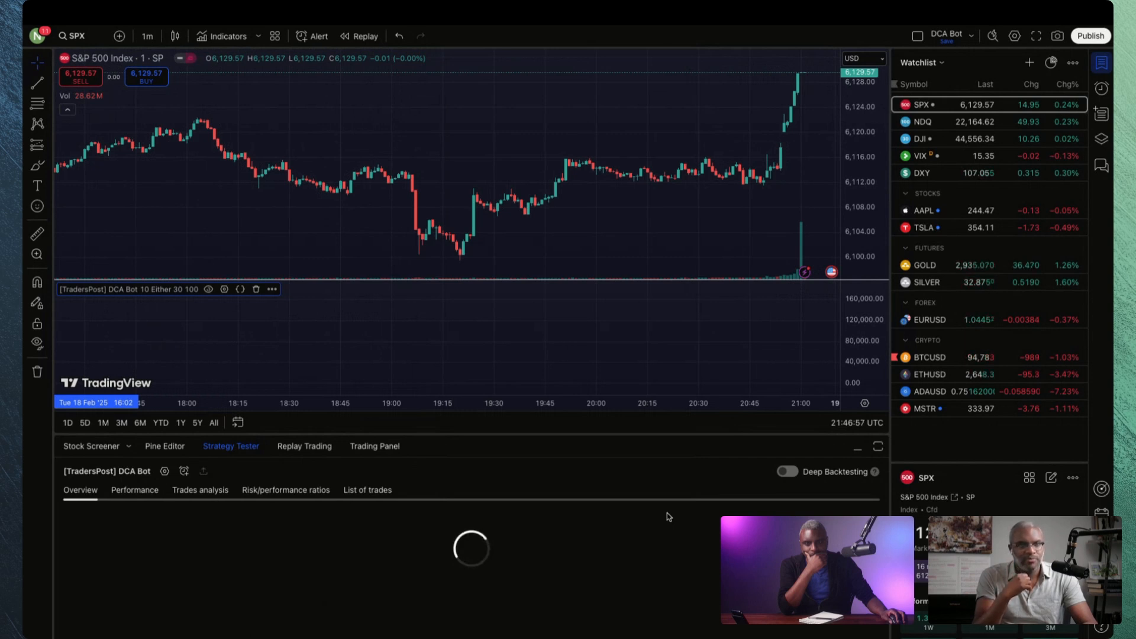
- Set the DCA Bot strategy's backtest start date to 2025-02-18
double_click(149, 293)
click(601, 449)
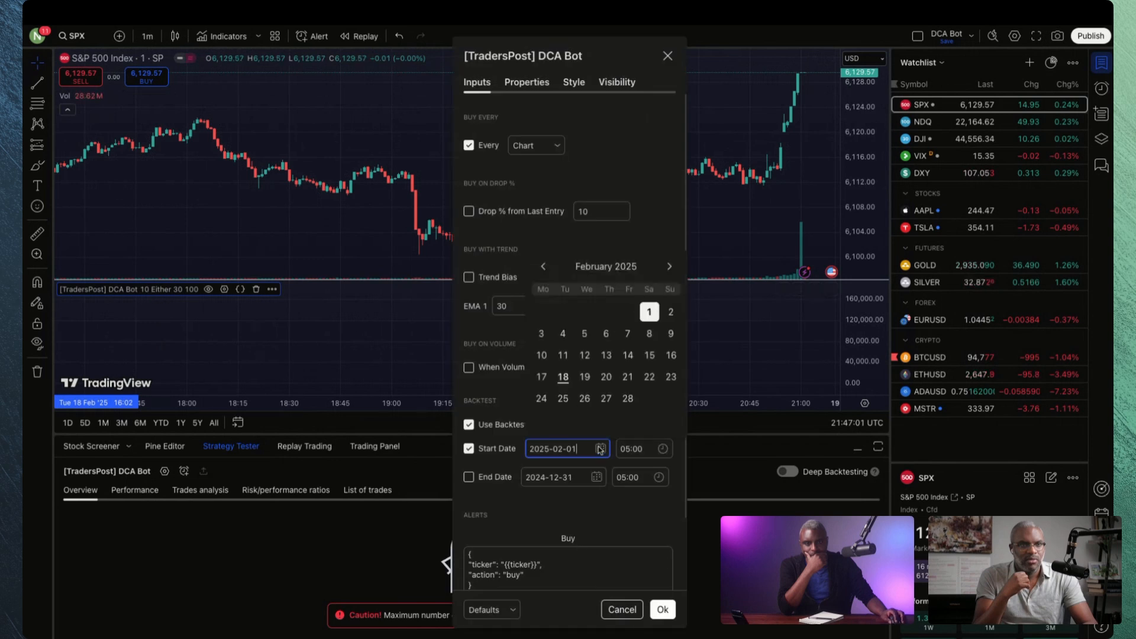
click(563, 377)
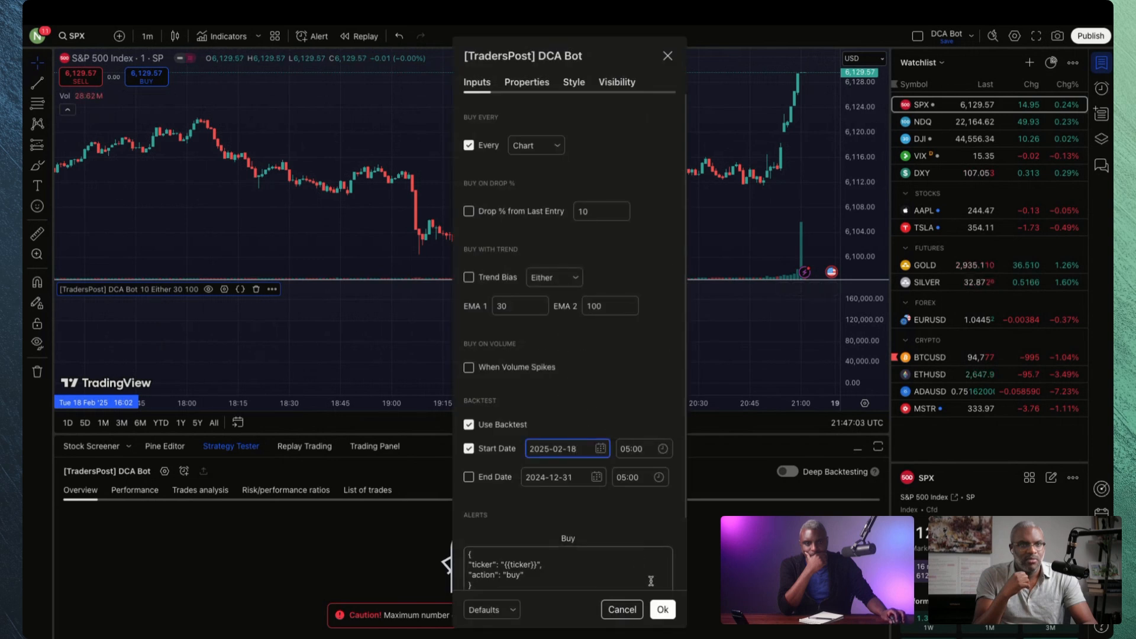
click(663, 609)
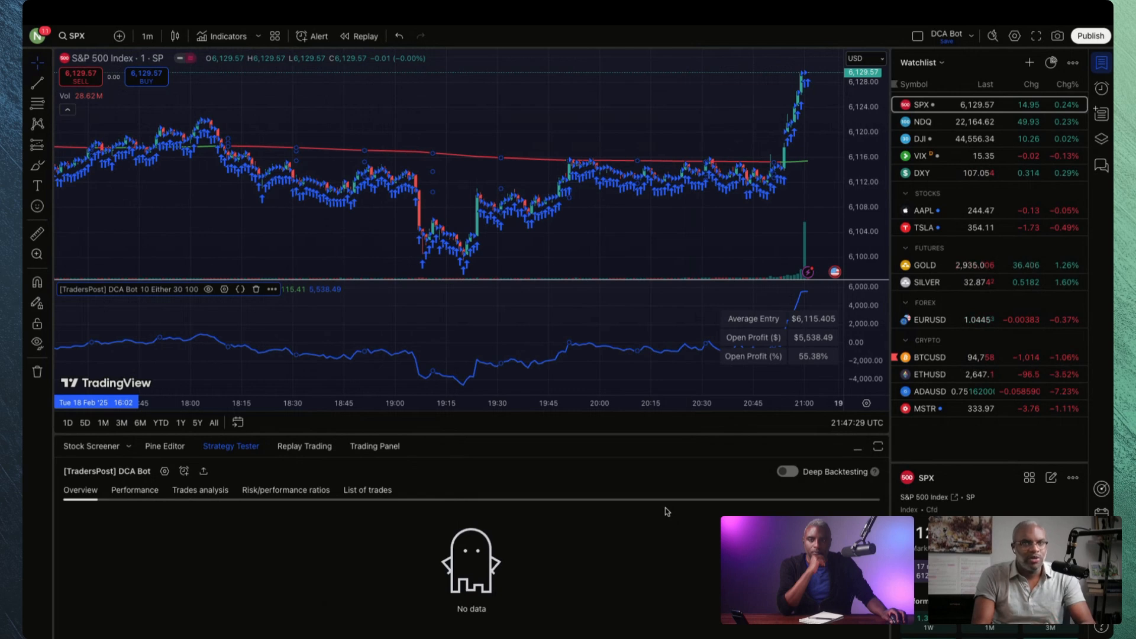
click(318, 38)
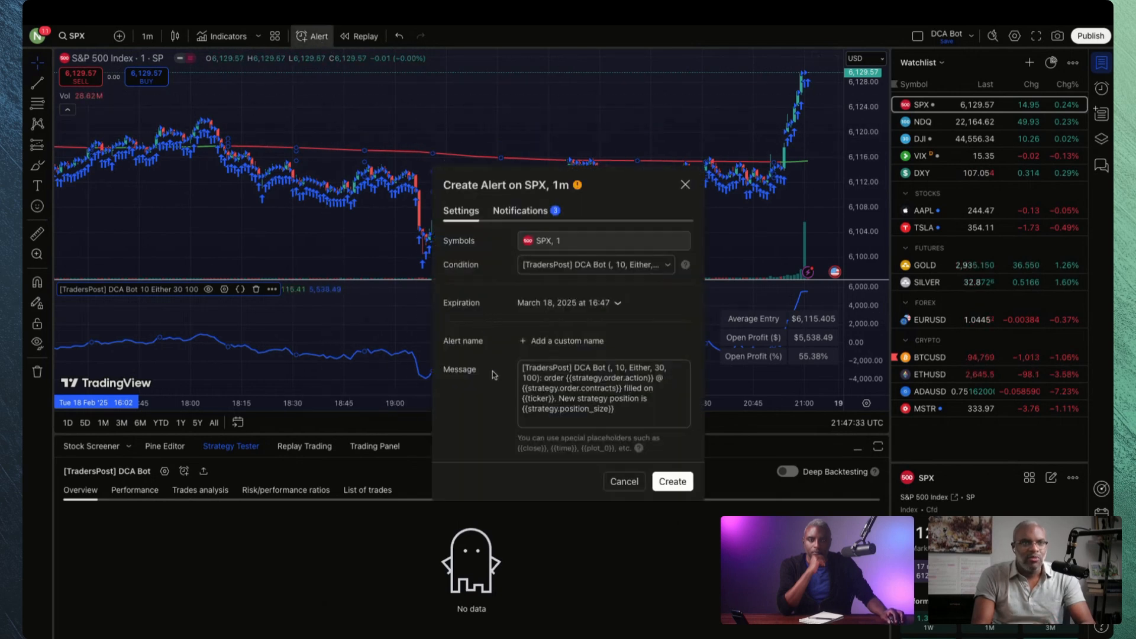
click(613, 394)
key(ctrl+a)
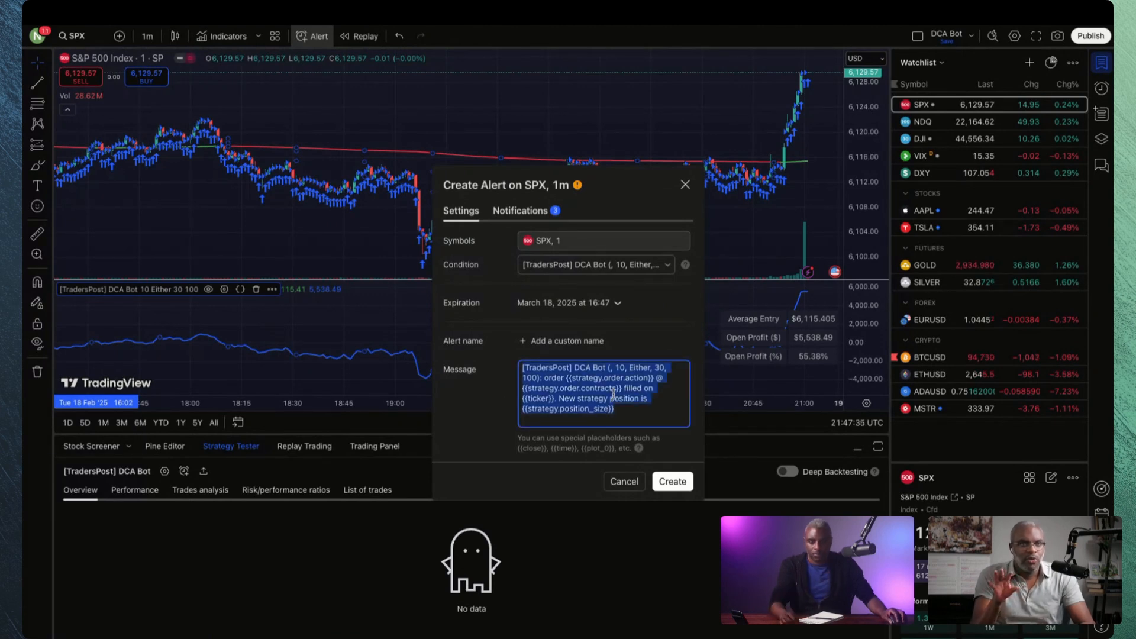
key(BackSpace)
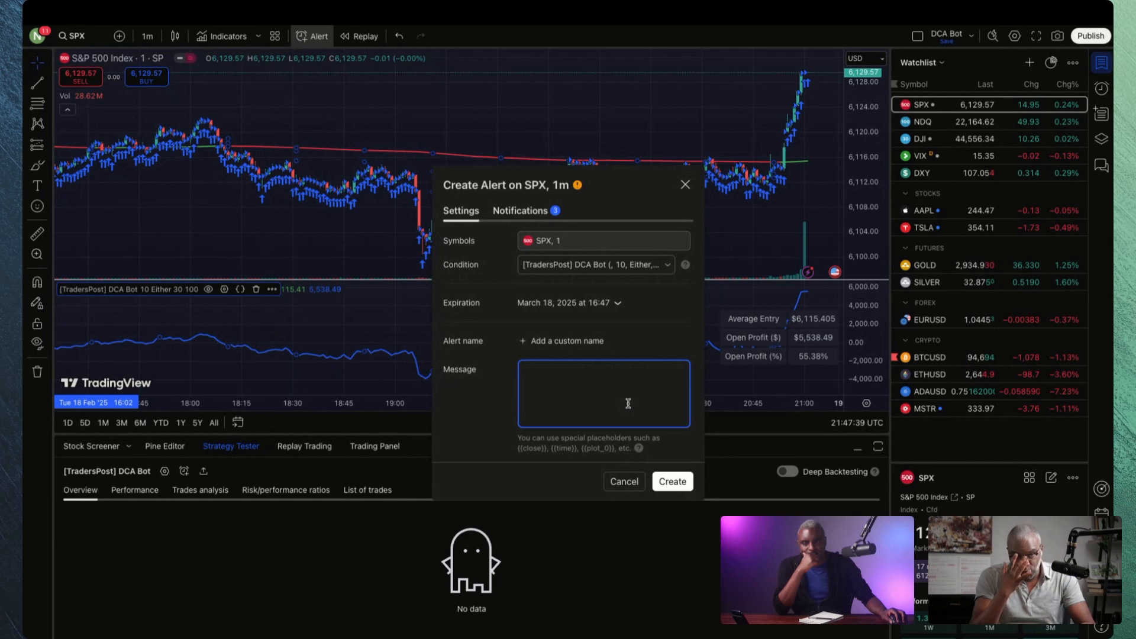
text({)
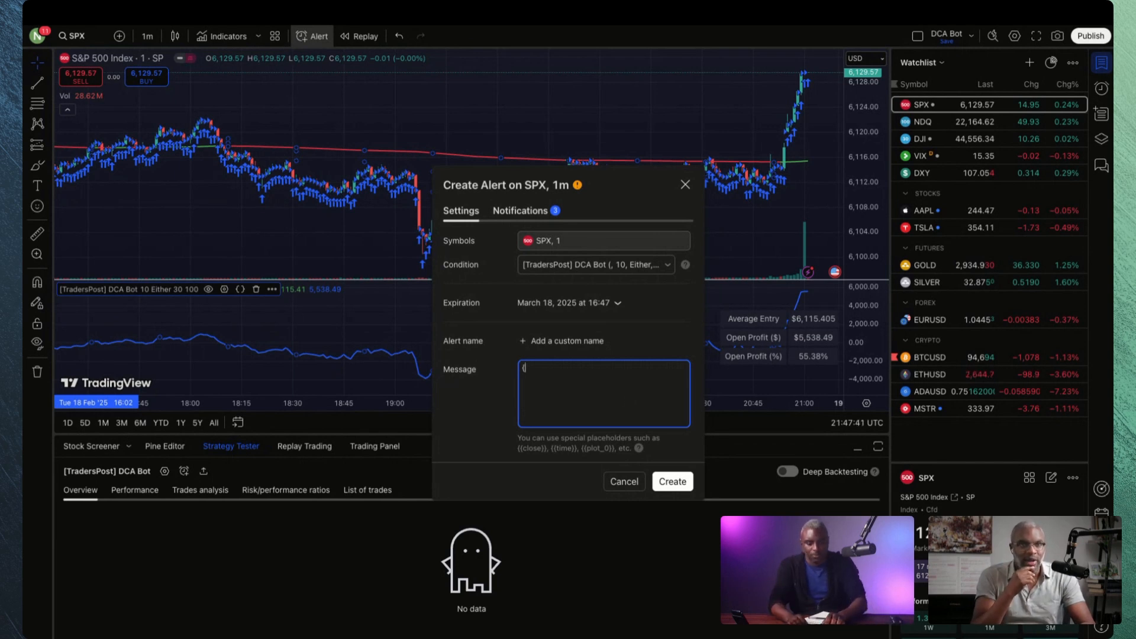
key(Return)
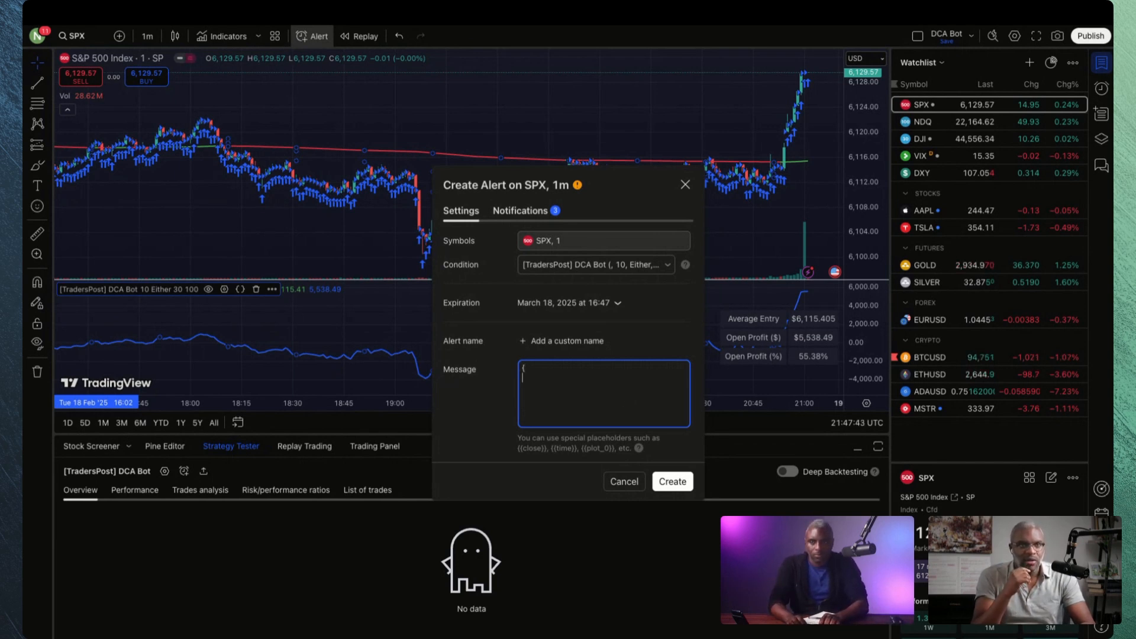
key(BackSpace)
key(BackSpace)
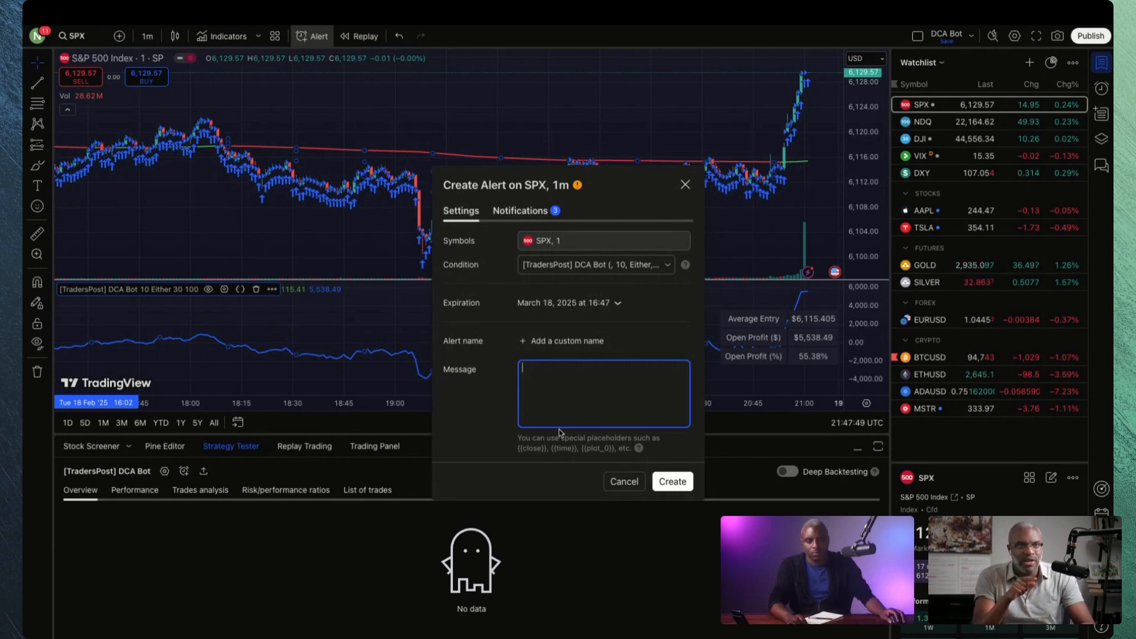
click(625, 481)
- Copy the JSON Buy alert message from the DCA Bot strategy inputs, keeping the same text in the strategy
double_click(143, 289)
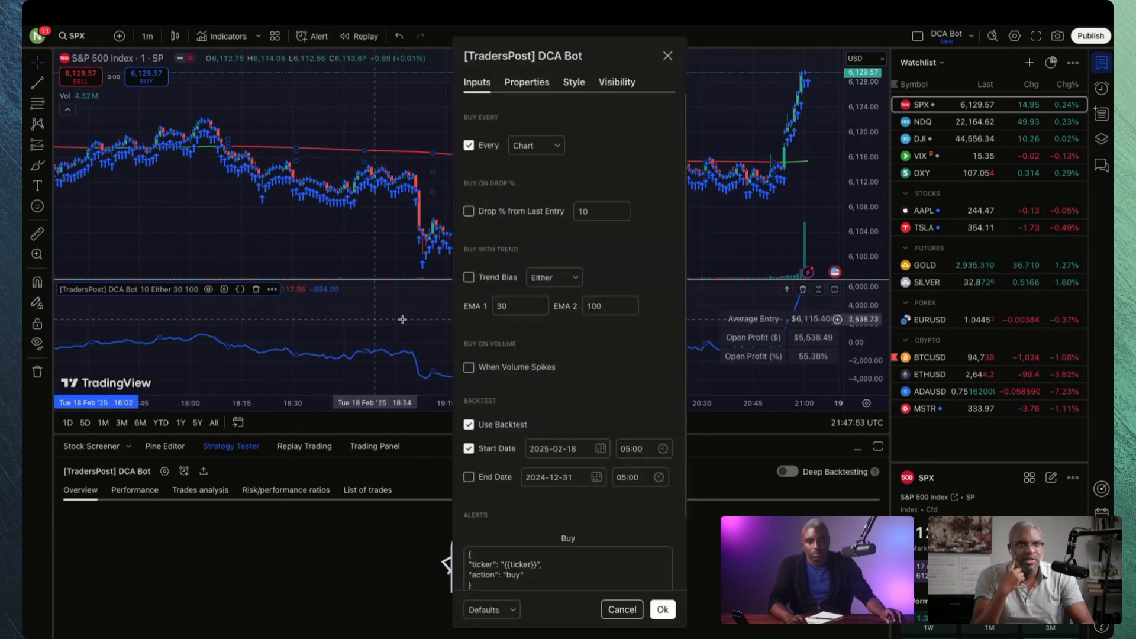
scroll(599, 506, down, 2)
click(574, 505)
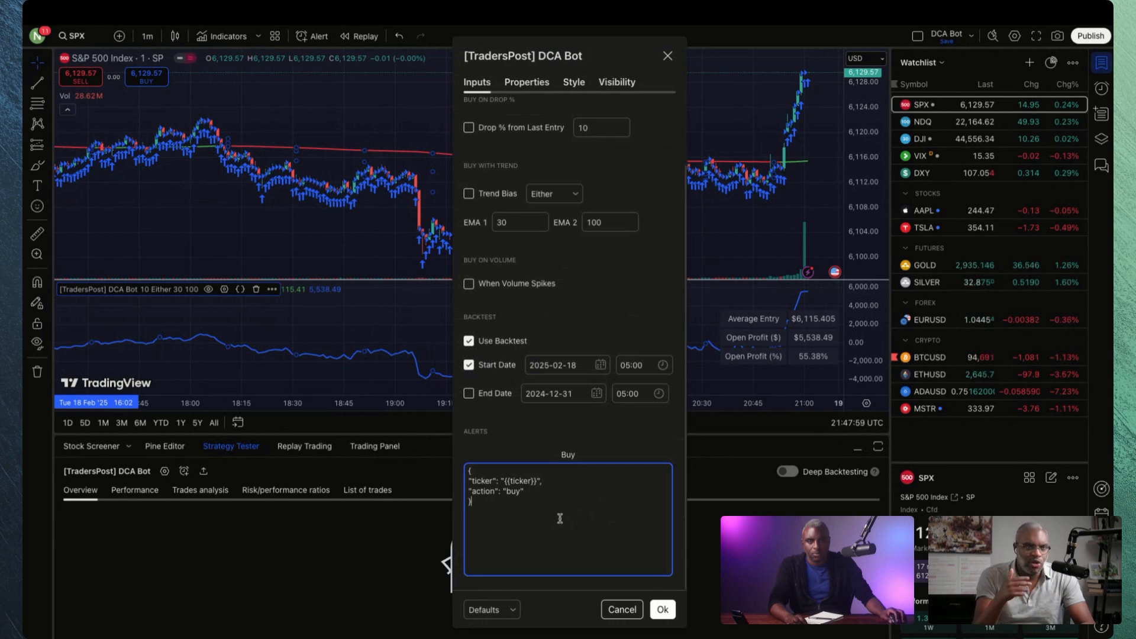
drag(556, 517, 391, 452)
key(ctrl+c)
key(BackSpace)
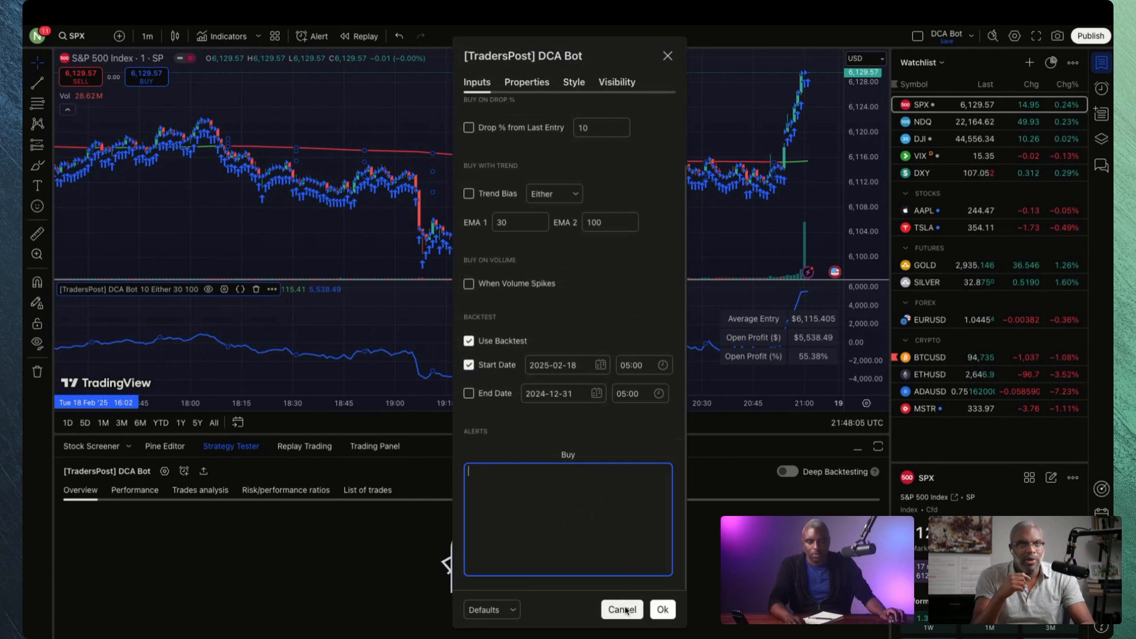
key(ctrl+v)
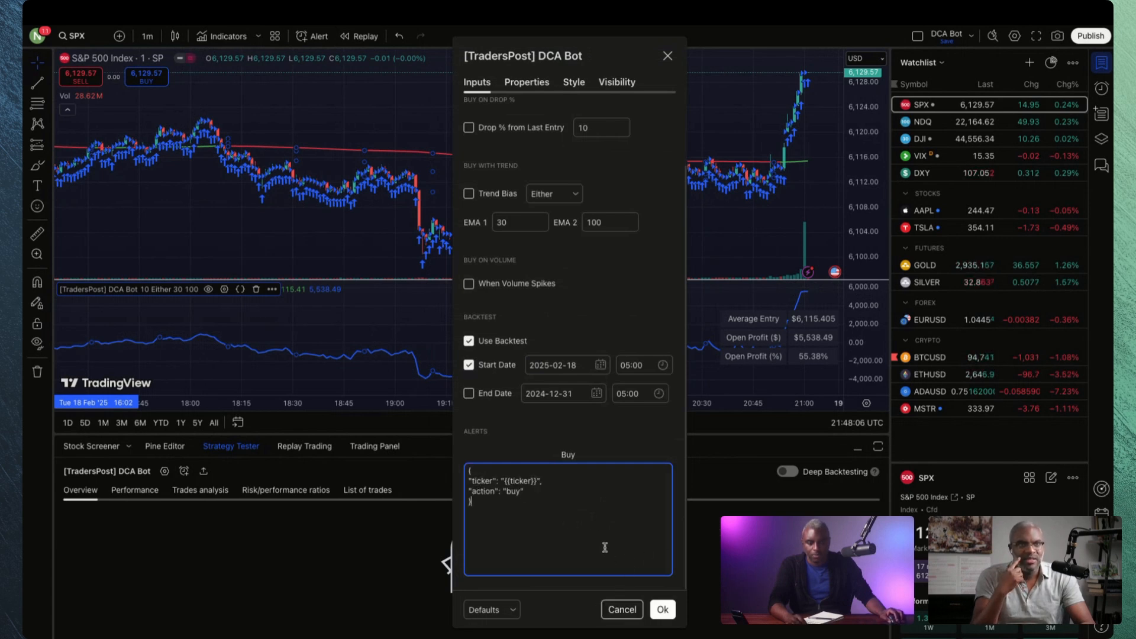
click(663, 609)
- Draft an SPX alert named DCA Bot with the copied buy JSON as its message, and discard it
click(314, 36)
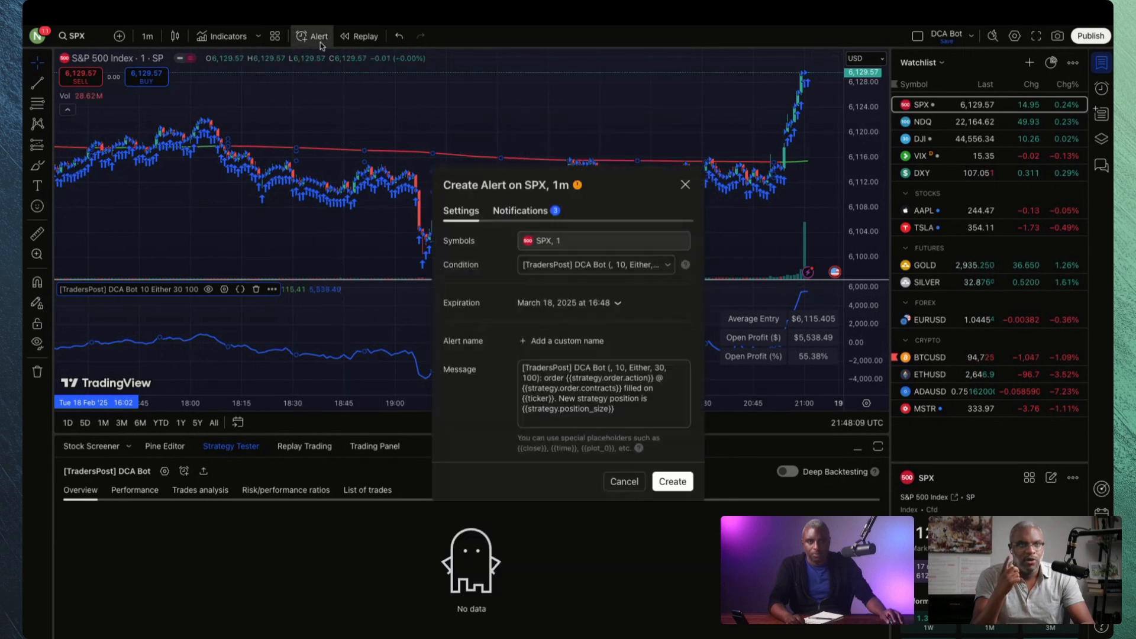
click(568, 366)
key(ctrl+a)
key(ctrl+v)
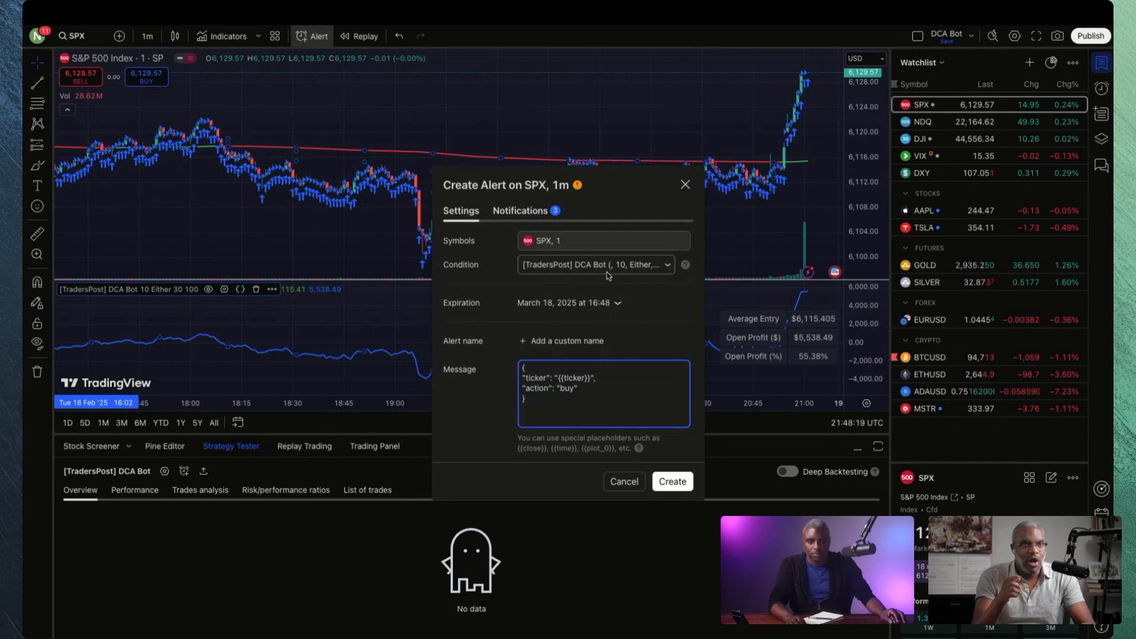
click(558, 341)
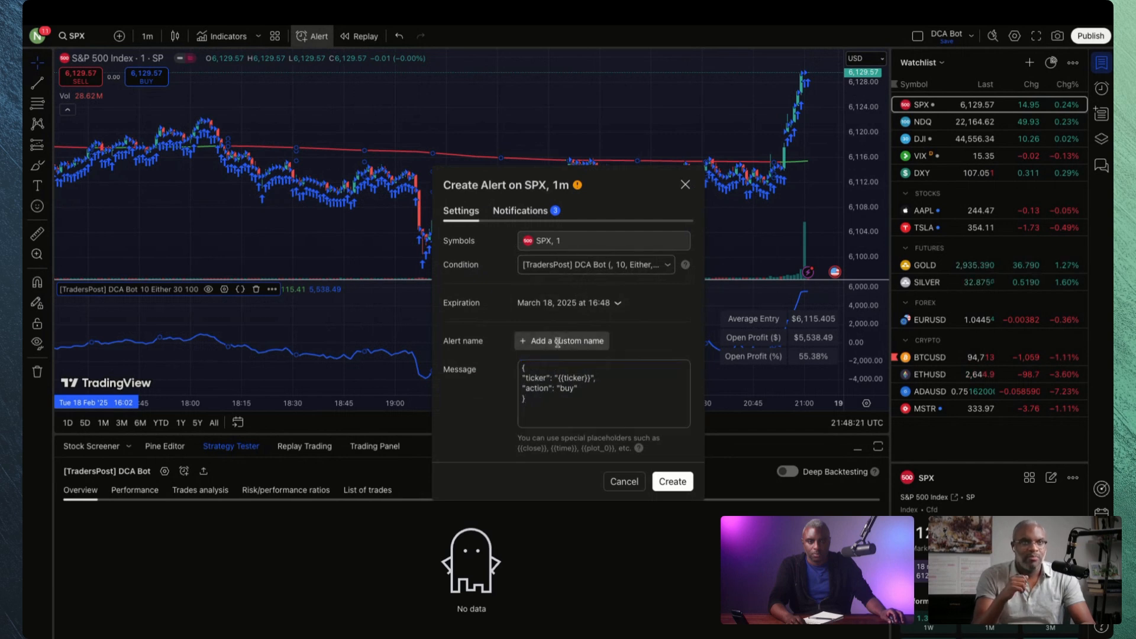
text(DCA Bot)
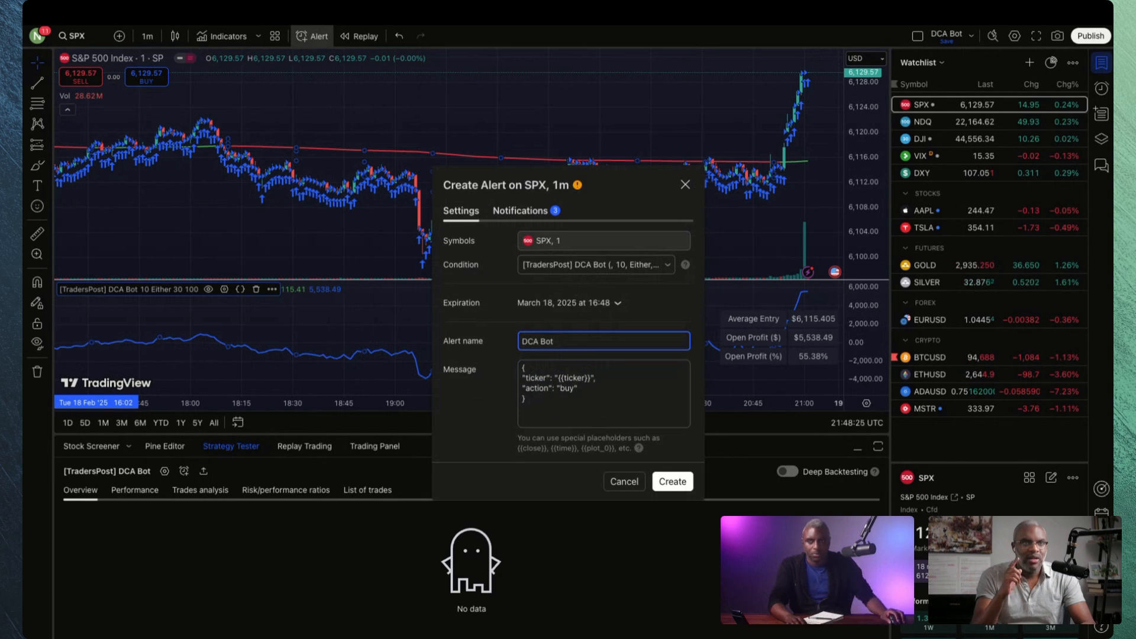
click(539, 212)
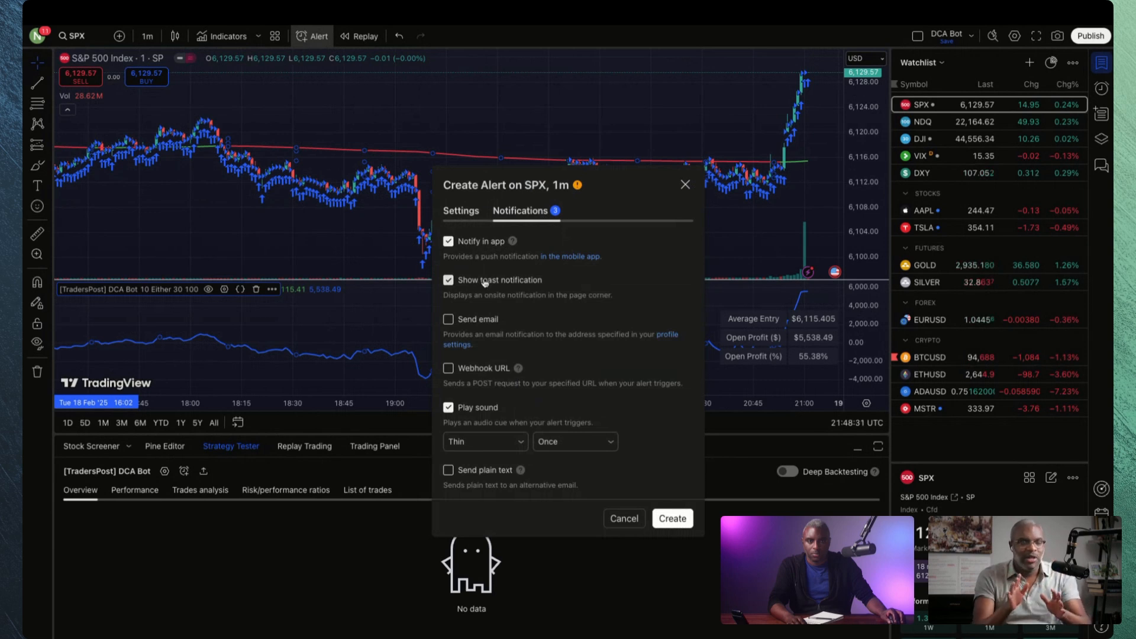
click(465, 212)
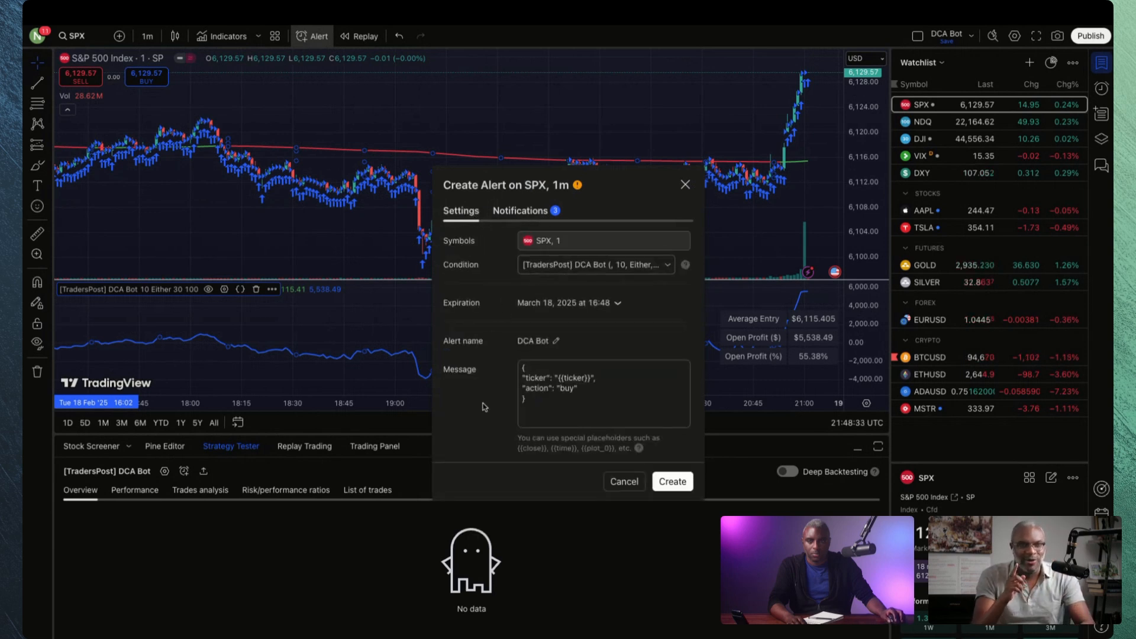
click(628, 483)
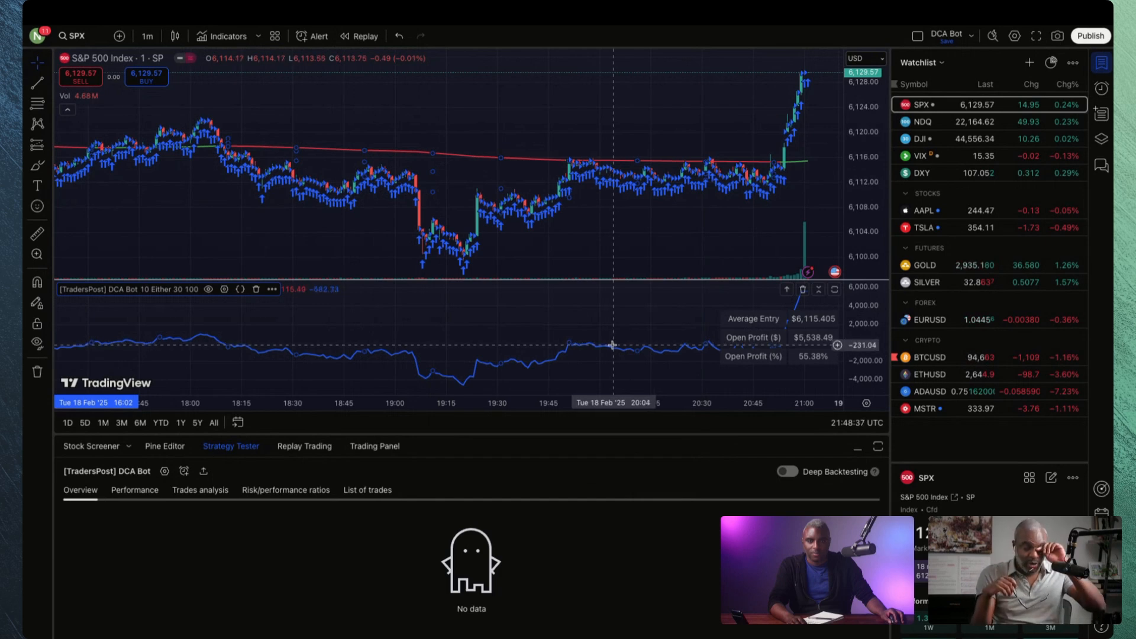
- Search for BTC and switch the chart to the Kraken BTCUSD spot symbol
click(89, 37)
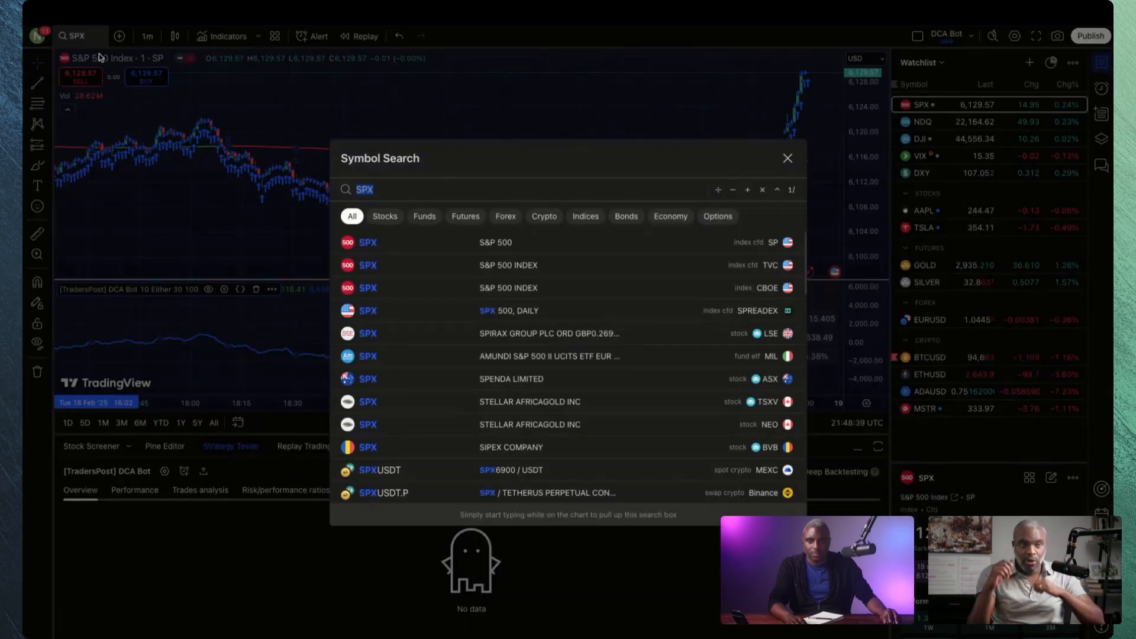
text(BTC)
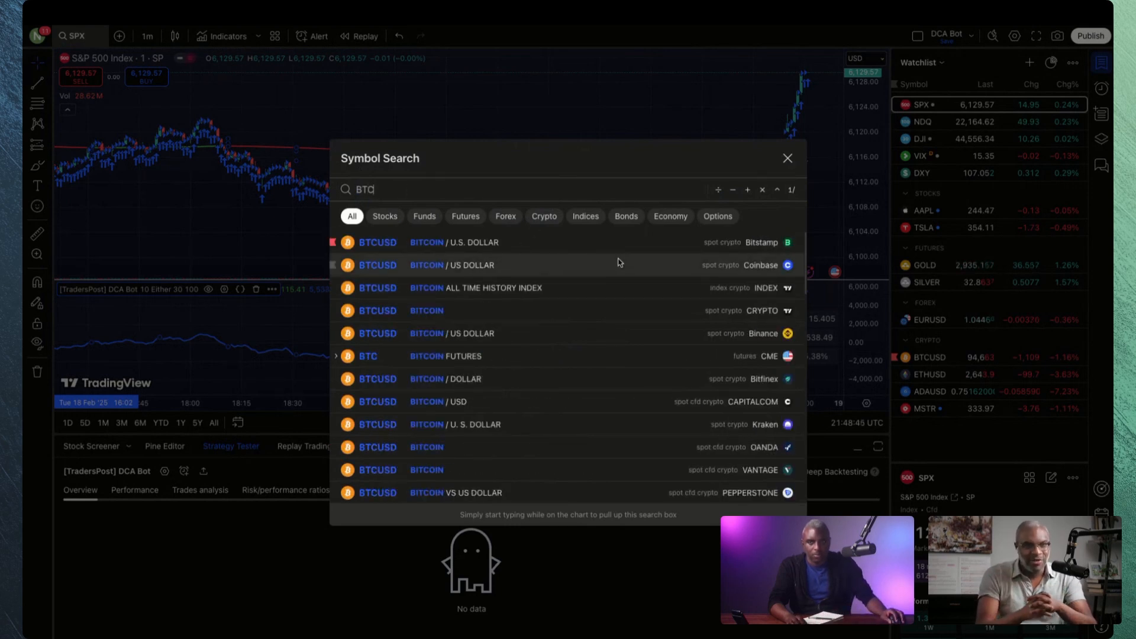
key(ctrl+a)
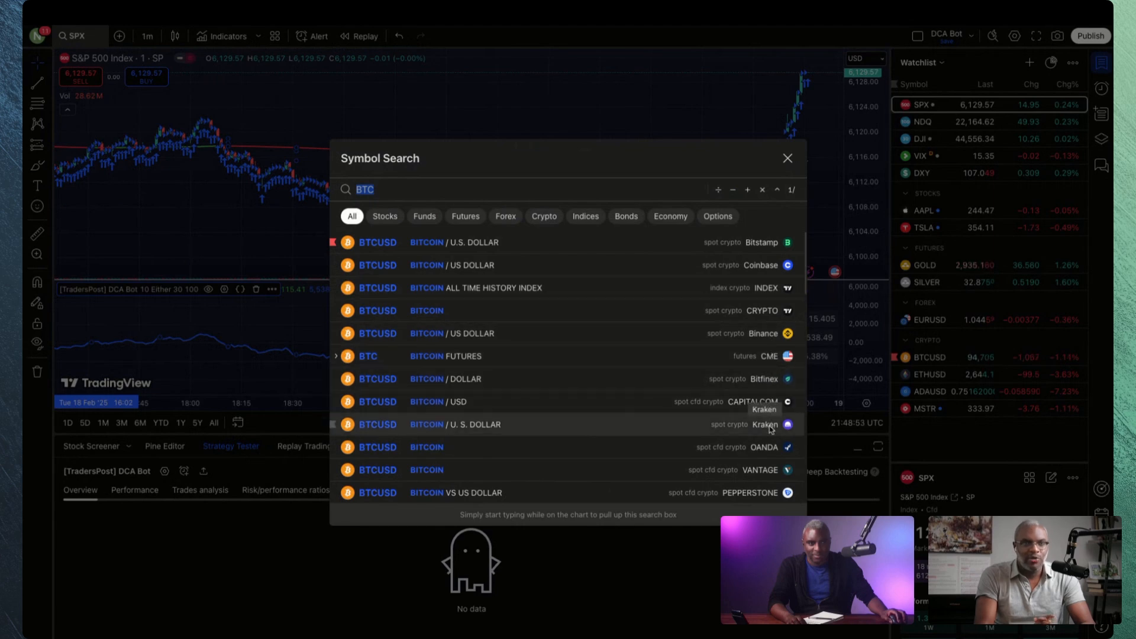
click(672, 426)
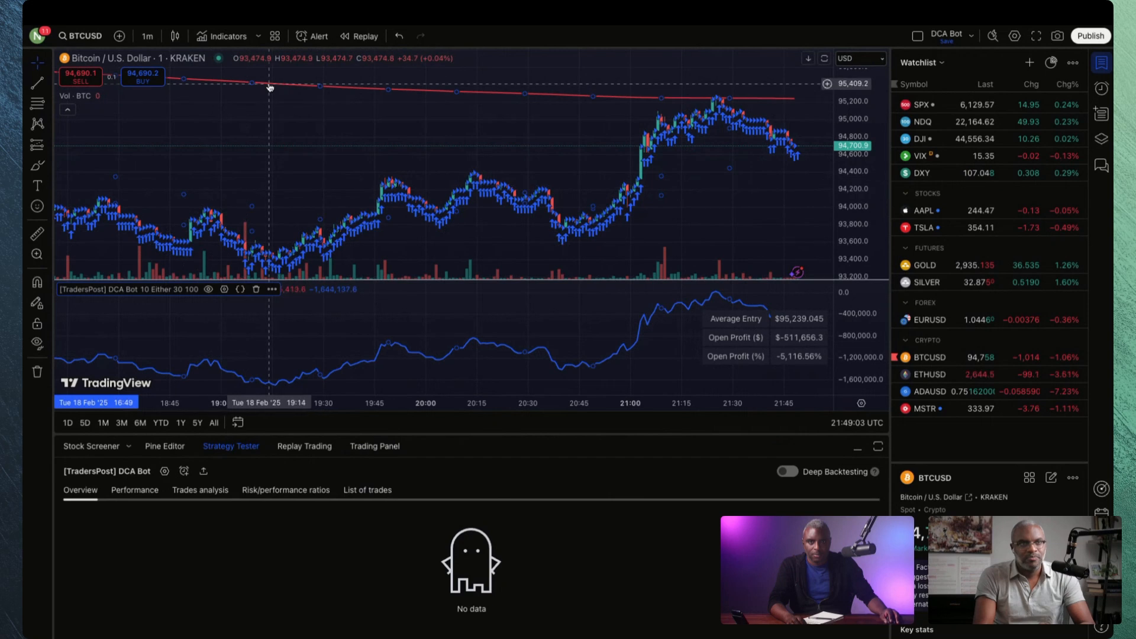
- Start an alert on Kraken BTCUSD named DCA Bot, with the copied buy JSON as its message
click(307, 42)
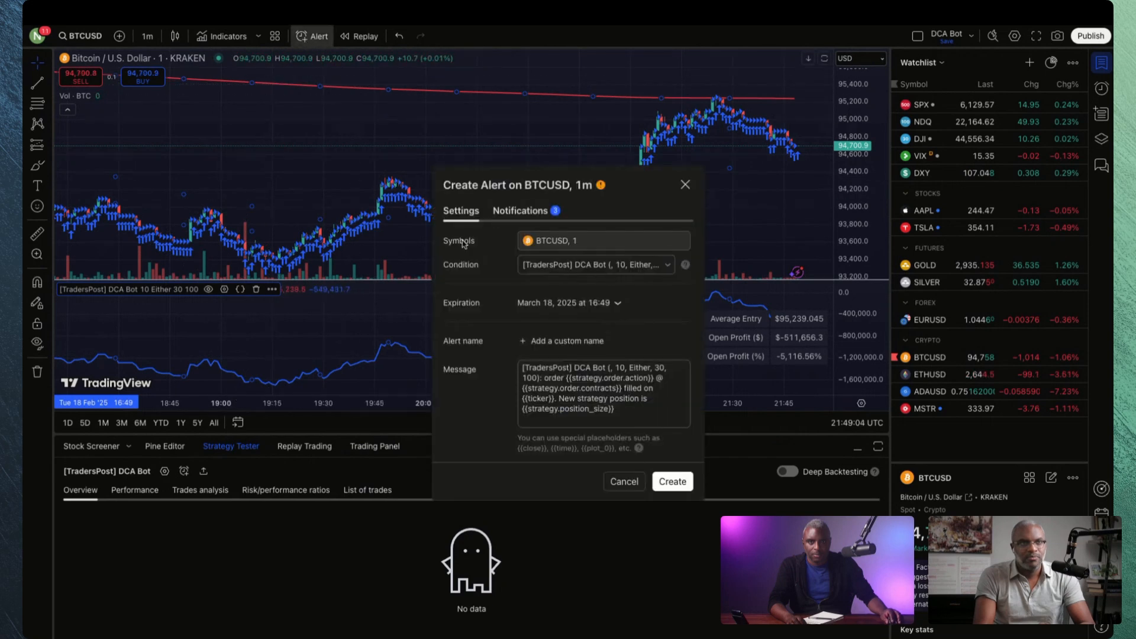
click(551, 341)
text(DA B)
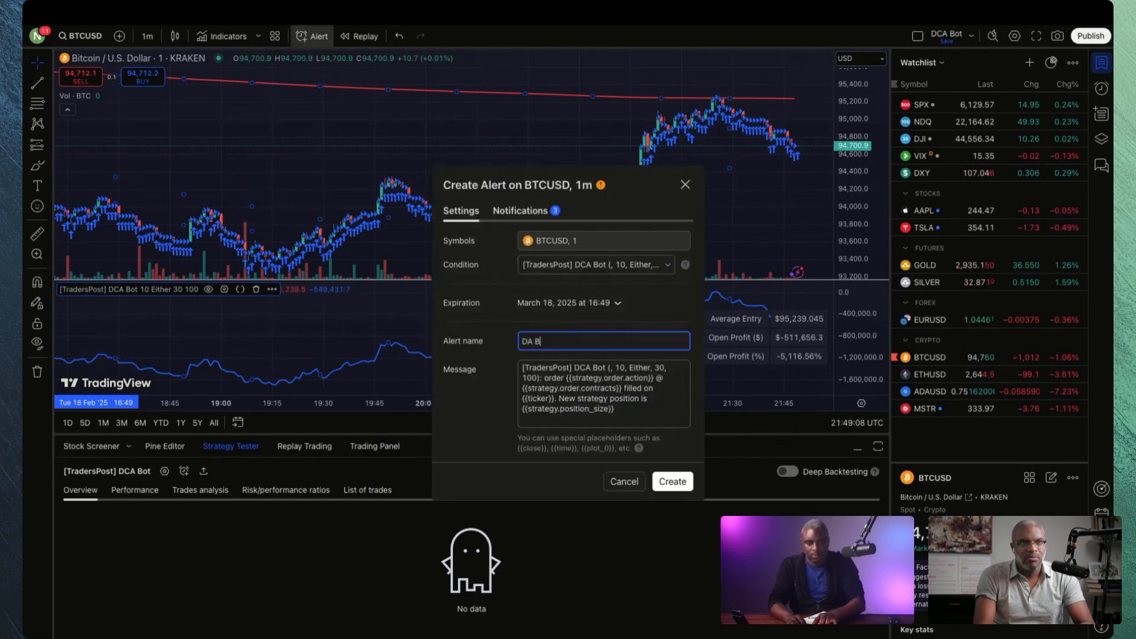
key(super+a)
text(DCA Bot)
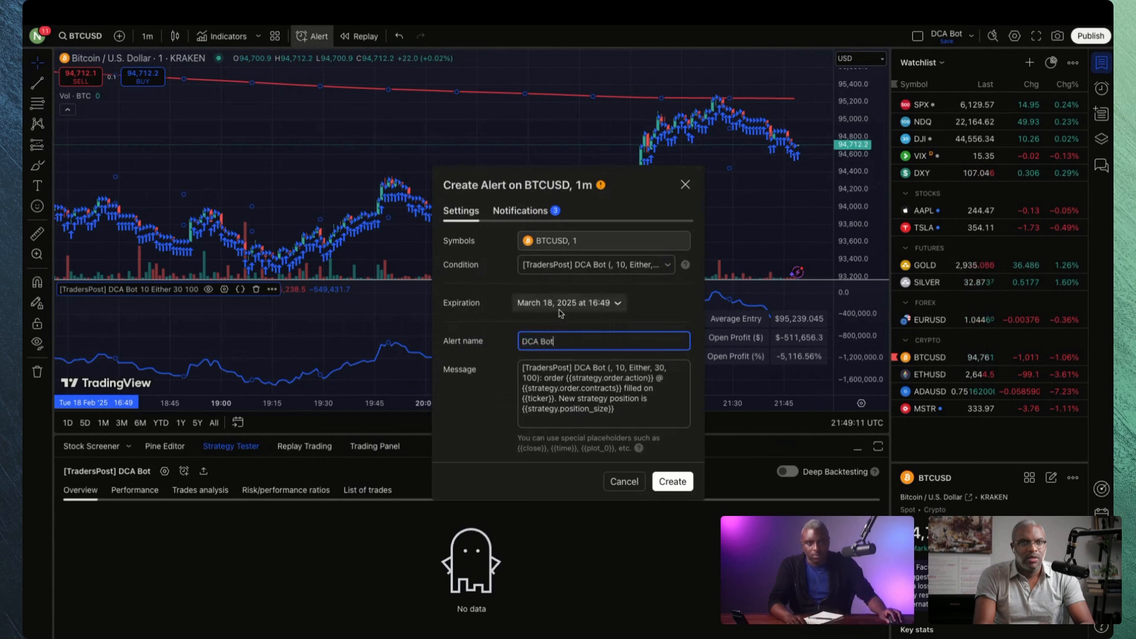
click(581, 393)
key(super+a)
key(super+v)
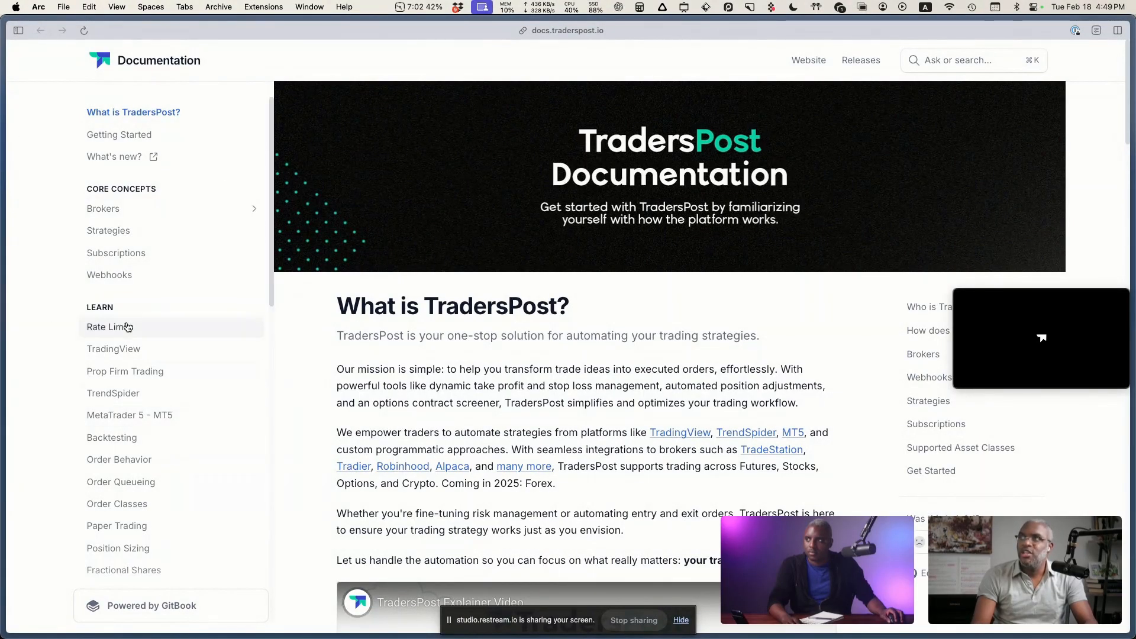
- Examine the TradersPost documentation on webhooks, including the supported JSON fields and the Enter Bullish example
key(super+equal)
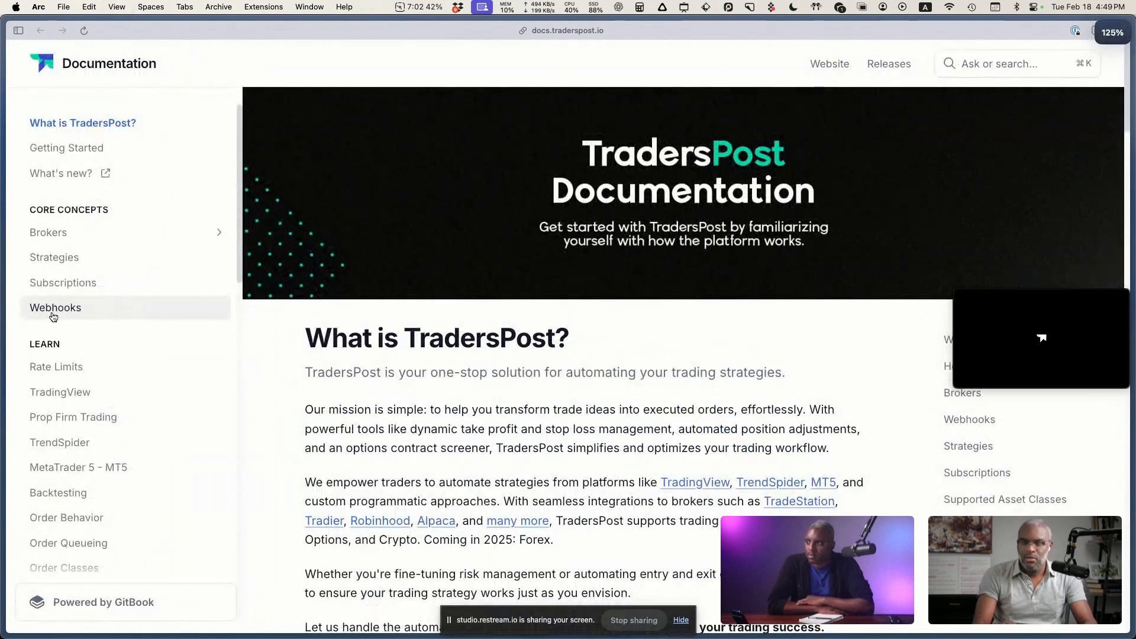
key(super+0)
click(165, 253)
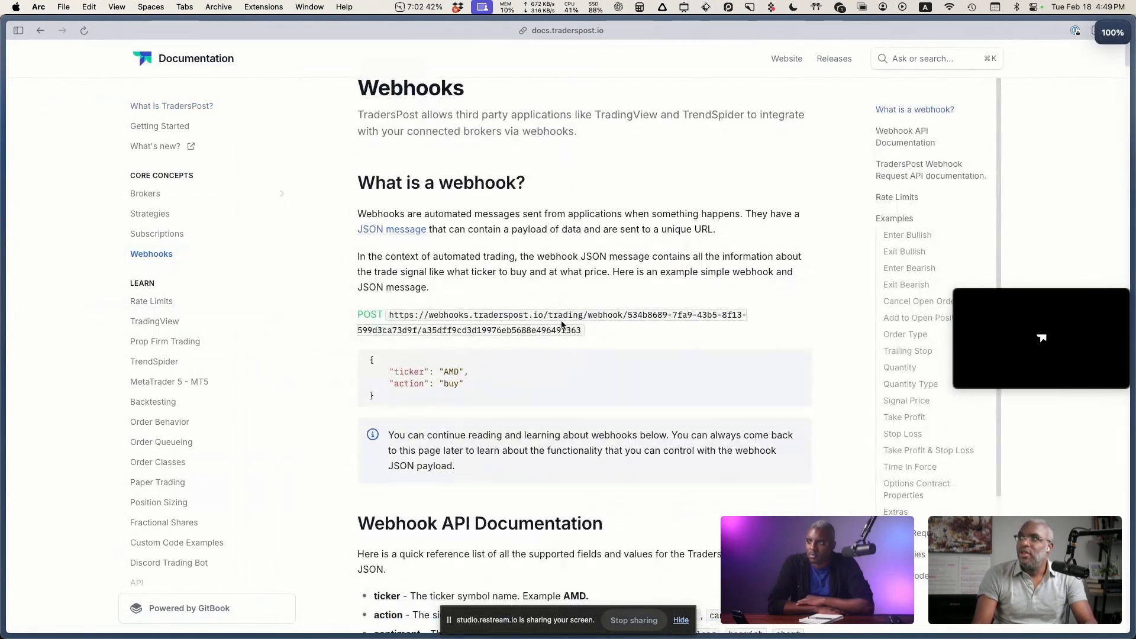
scroll(563, 326, down, 5)
scroll(491, 331, down, 5)
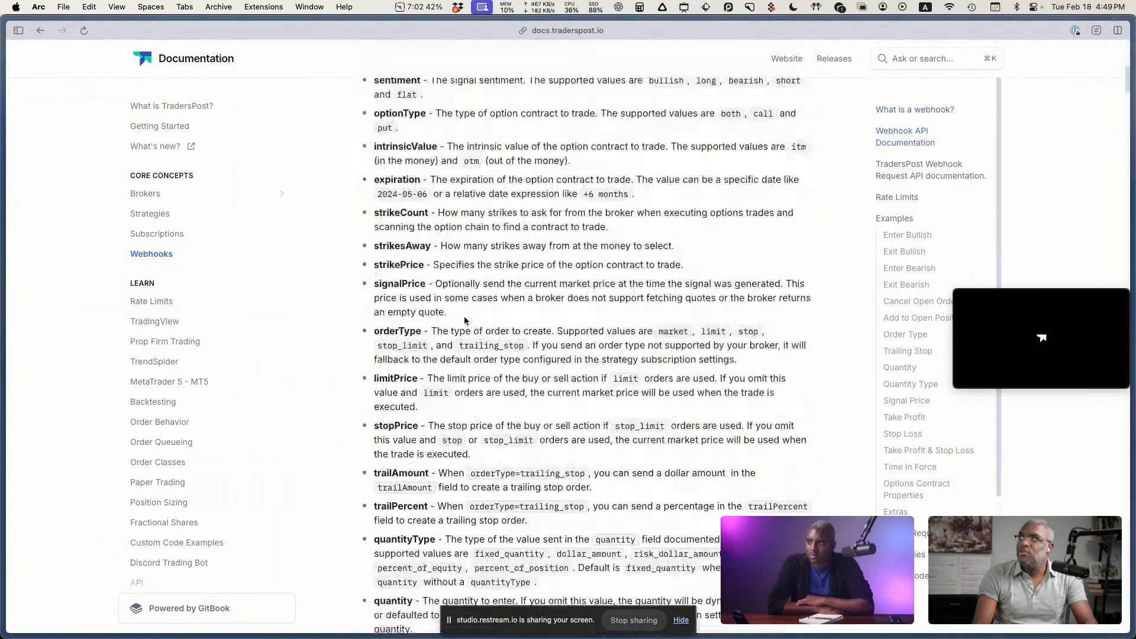
drag(1040, 301, 1035, 384)
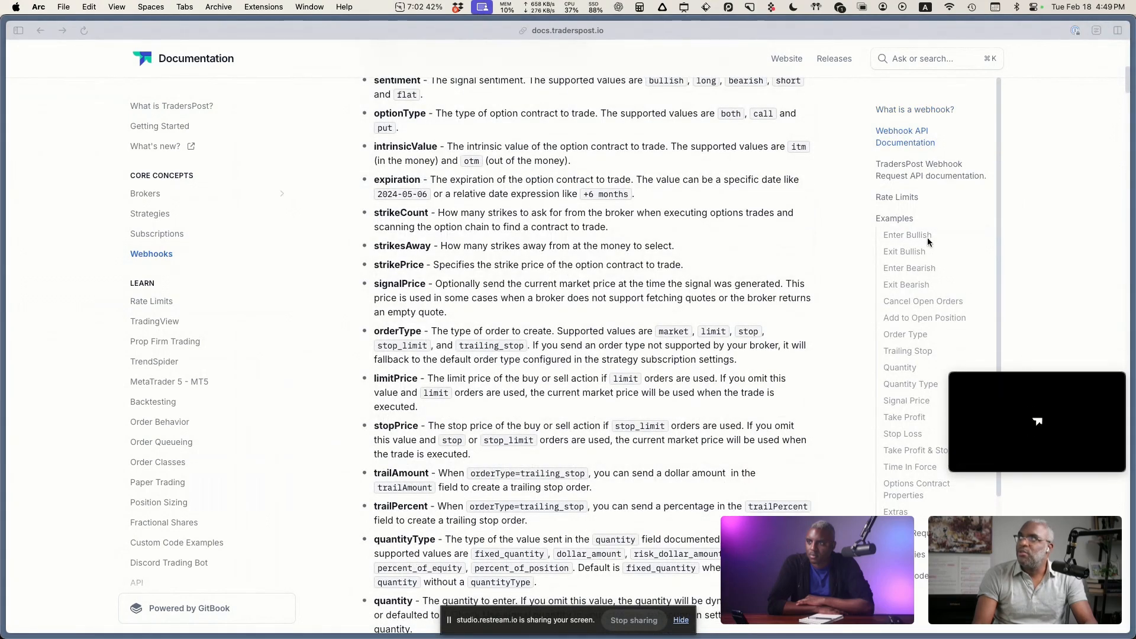
click(912, 241)
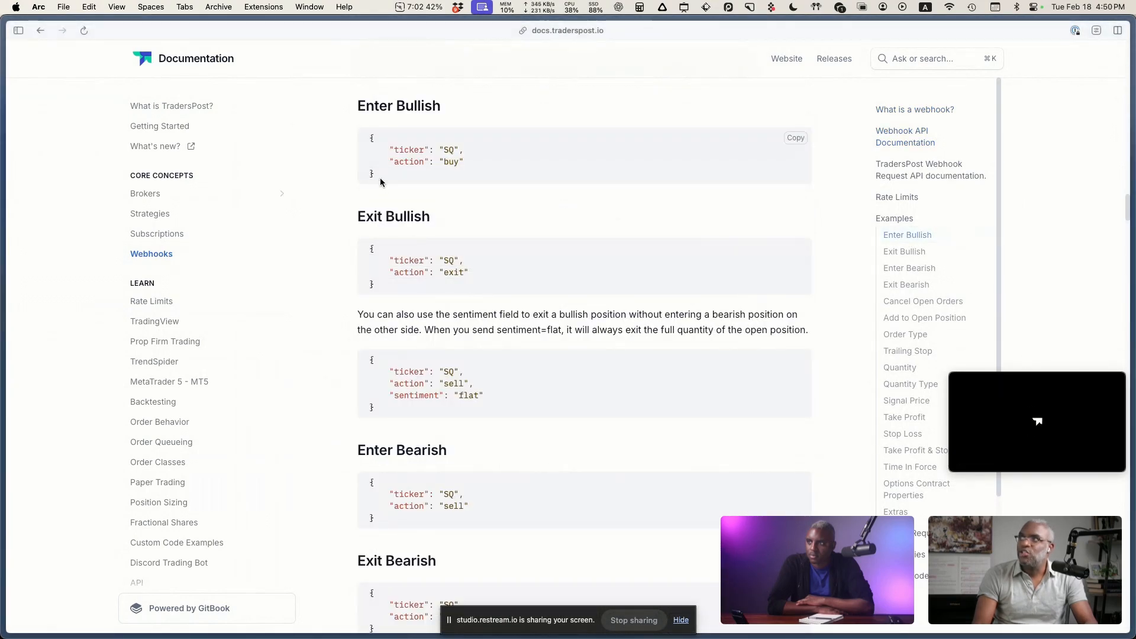
drag(384, 175, 357, 144)
click(629, 231)
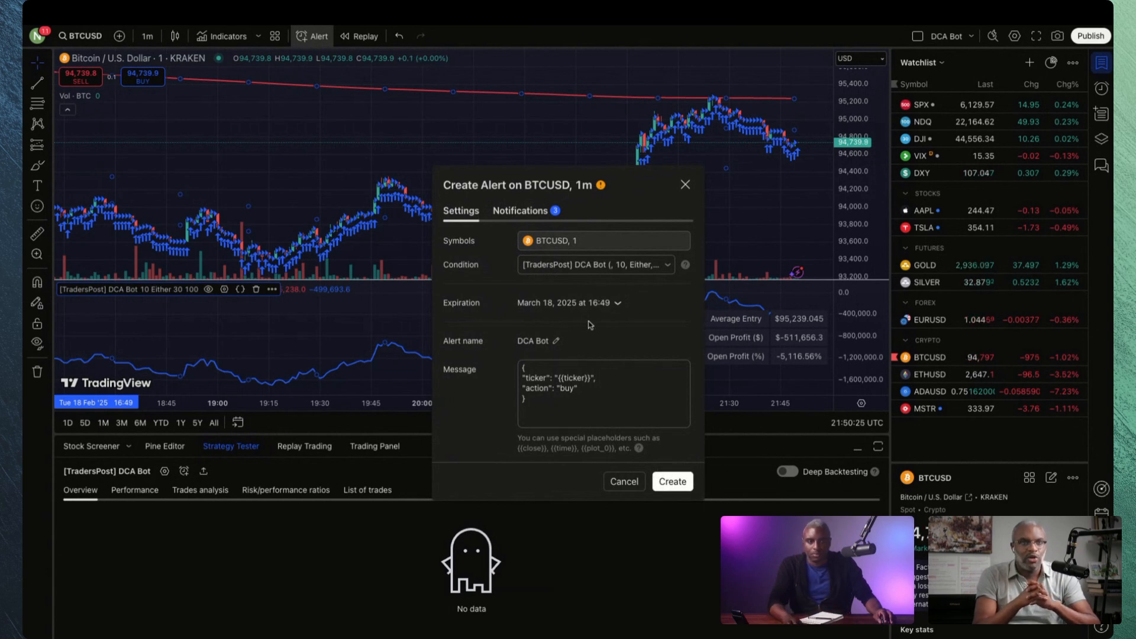
- Open the alert's notification settings, and copy the strategy webhook URL from the DCA Bot subscription in TradersPost
click(532, 212)
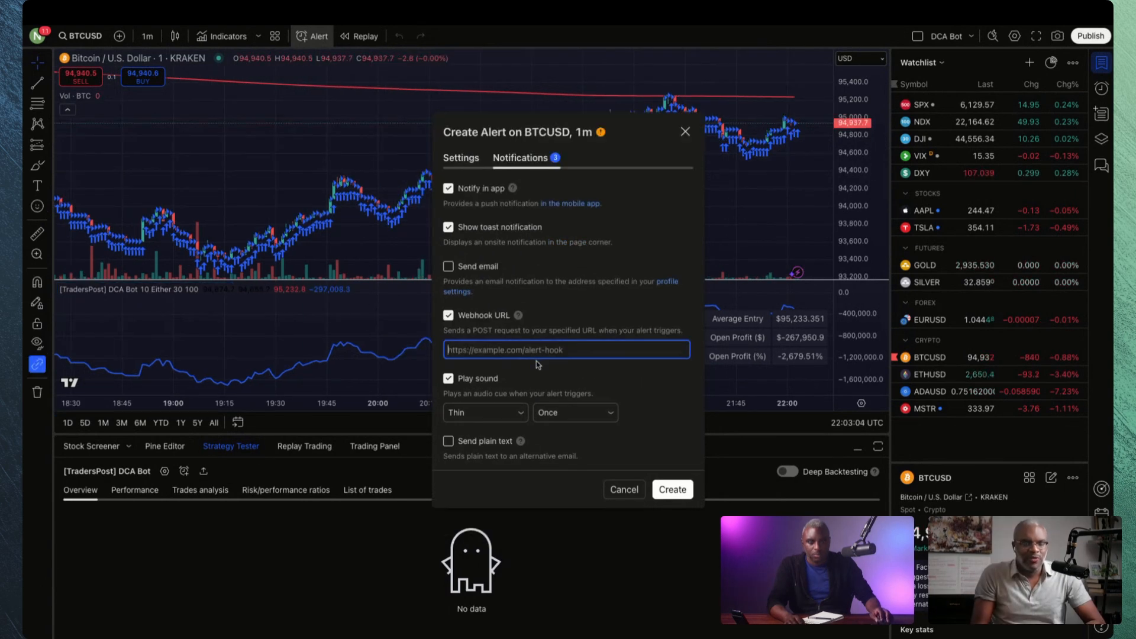
key(super+s)
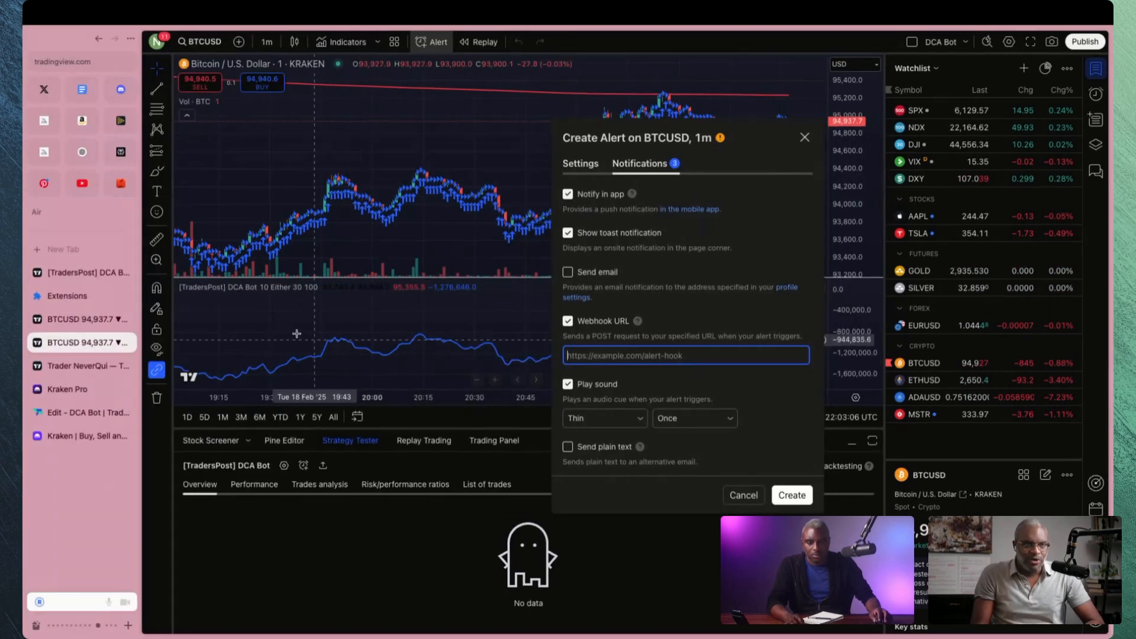
click(78, 412)
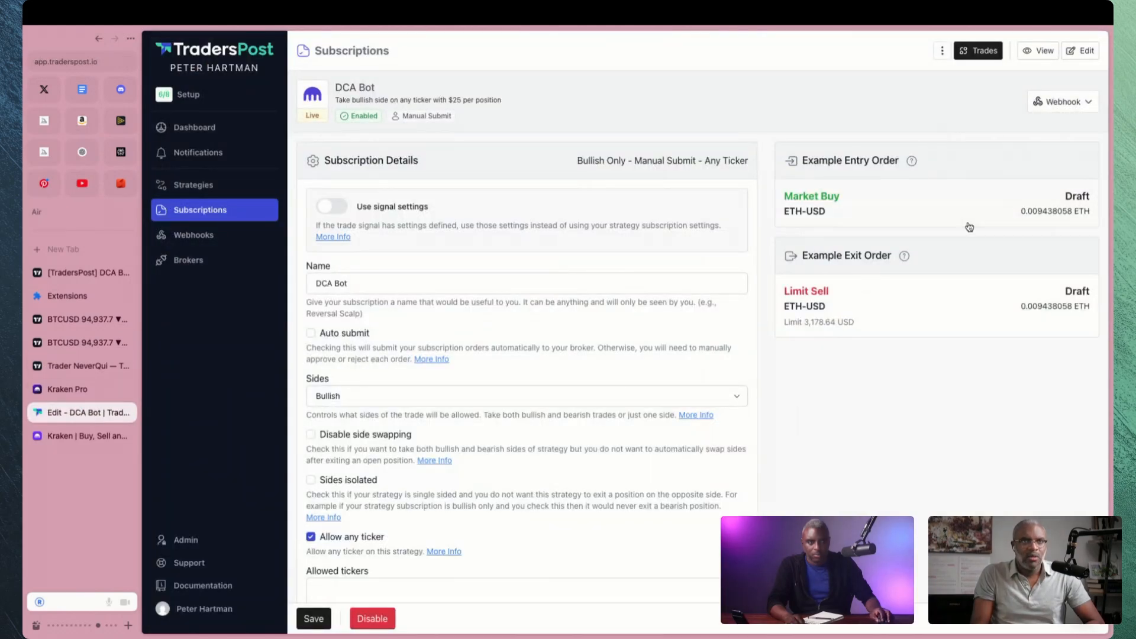
click(1073, 104)
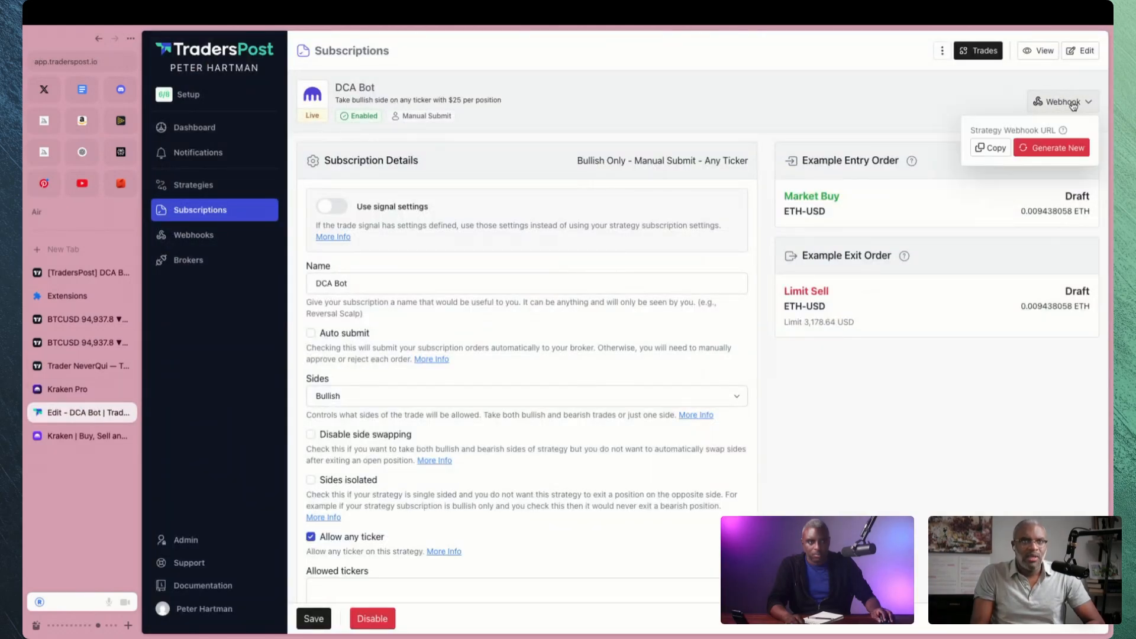
click(991, 149)
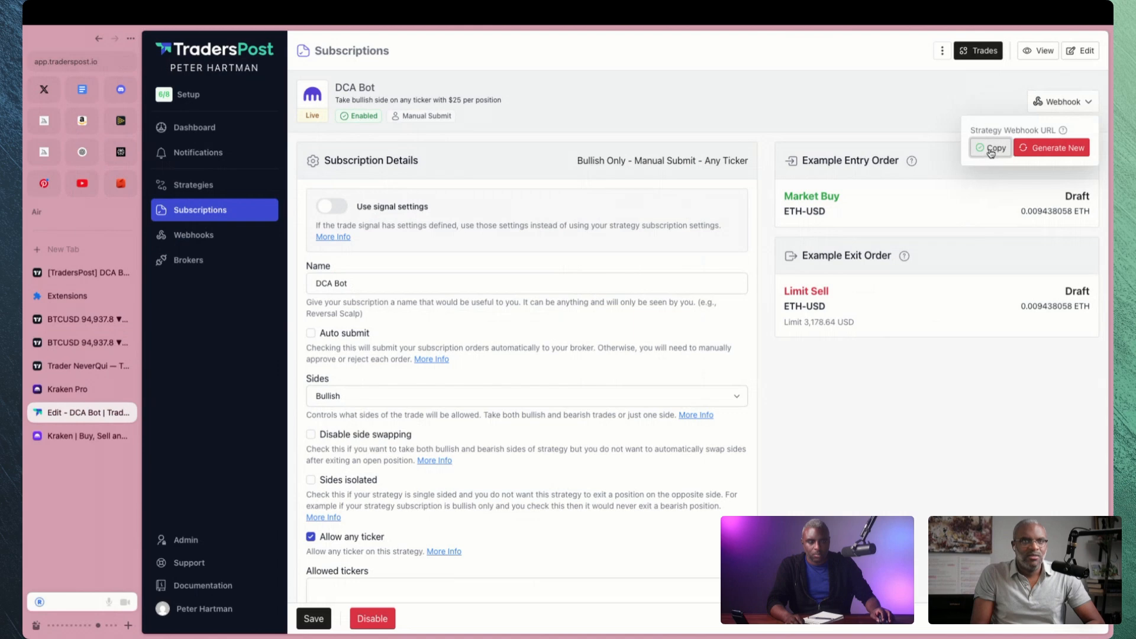
- Back in TradingView, paste the copied webhook URL into the alert's notification settings and create the alert
click(83, 342)
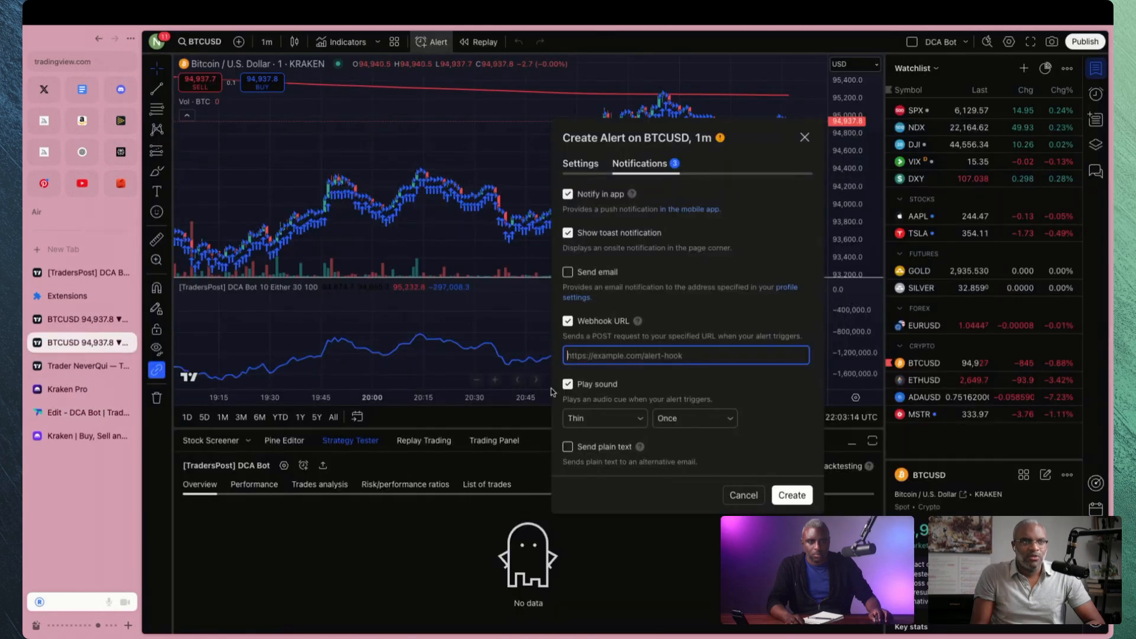
key(ctrl+v)
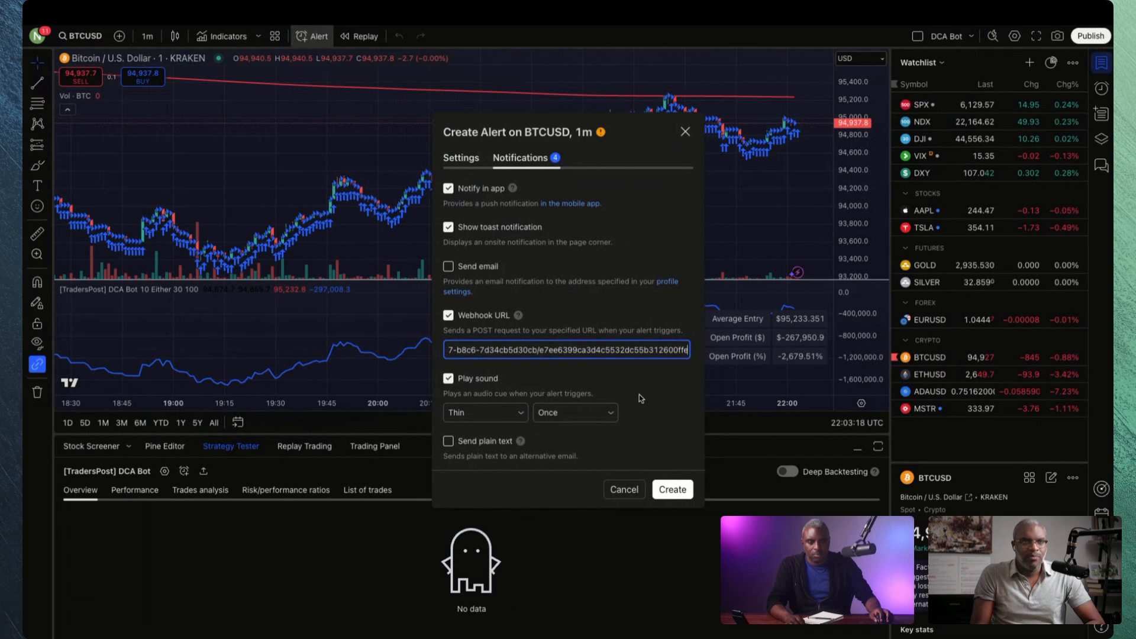
click(681, 492)
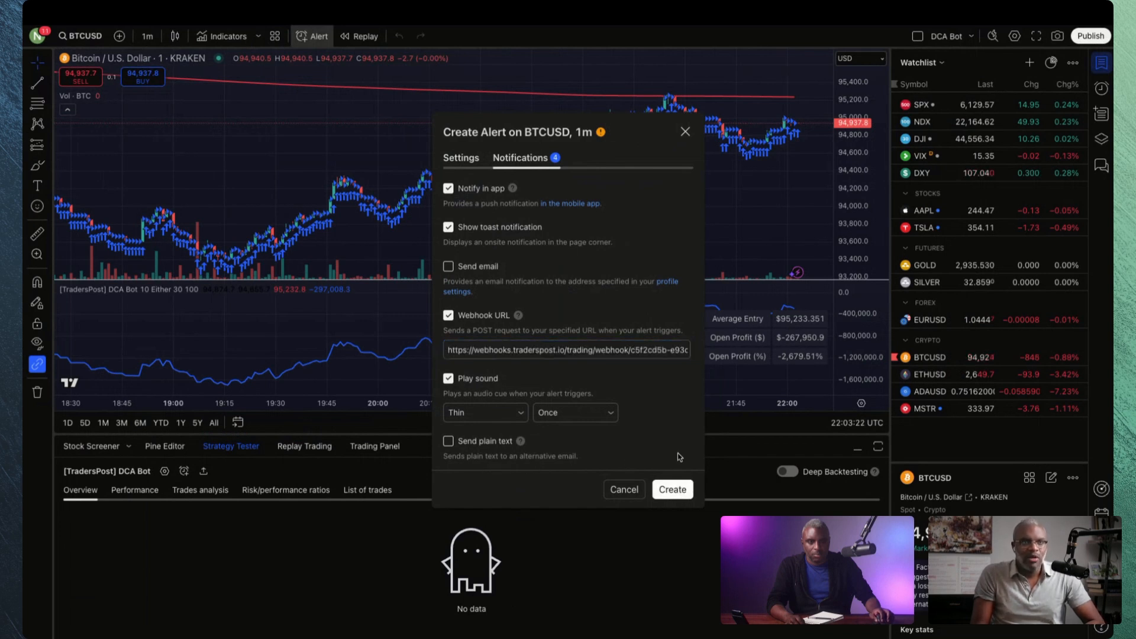
click(680, 489)
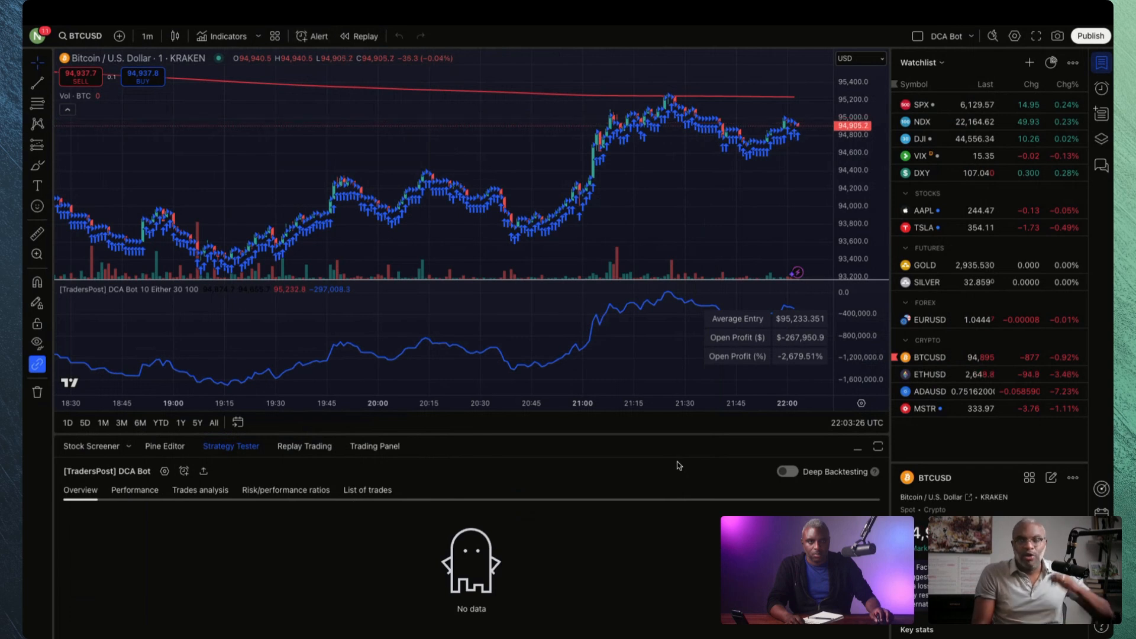
- Open the alerts list and check its log for signals from the DCA Bot alert
click(1100, 92)
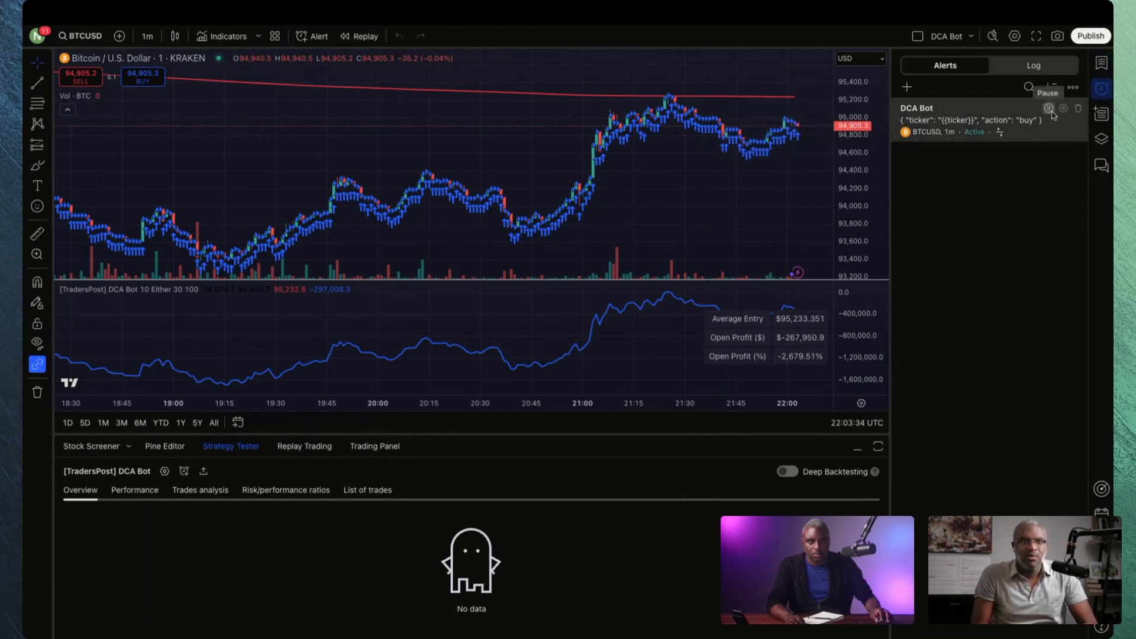
click(1074, 89)
click(1074, 89)
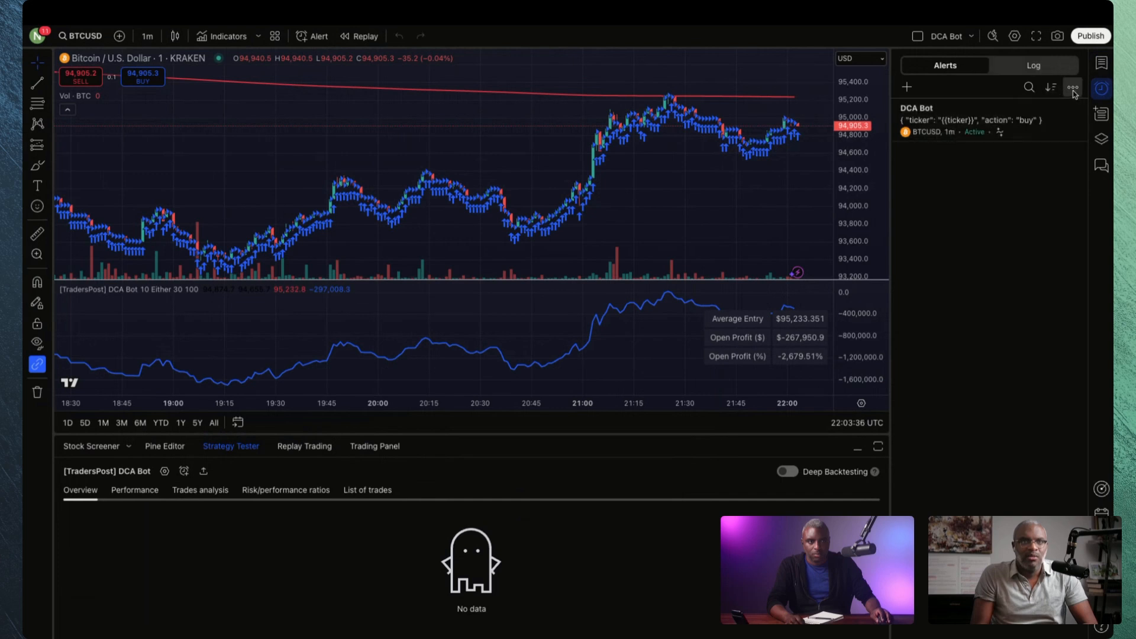
click(1043, 70)
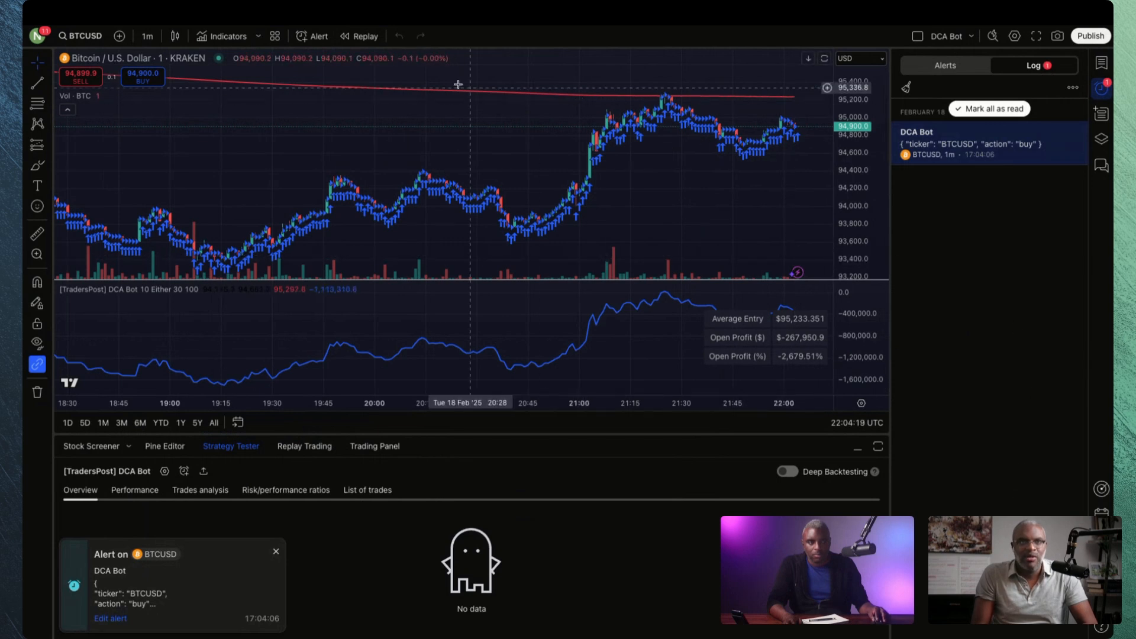
- Return to the list of alerts and pause the DCA Bot alert
click(1101, 88)
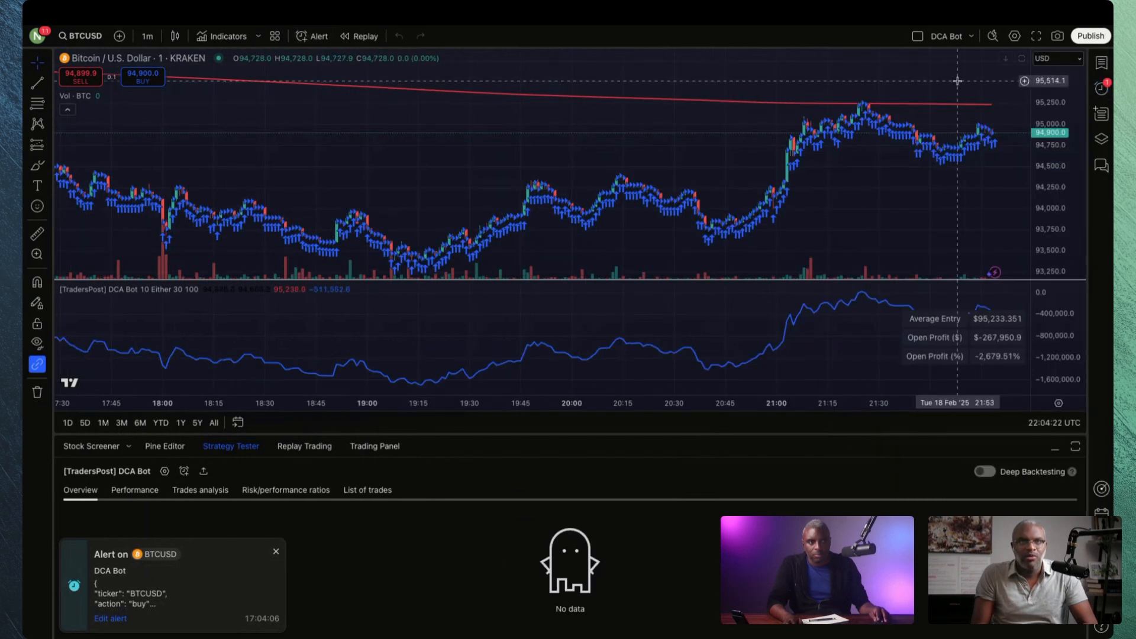
click(1102, 88)
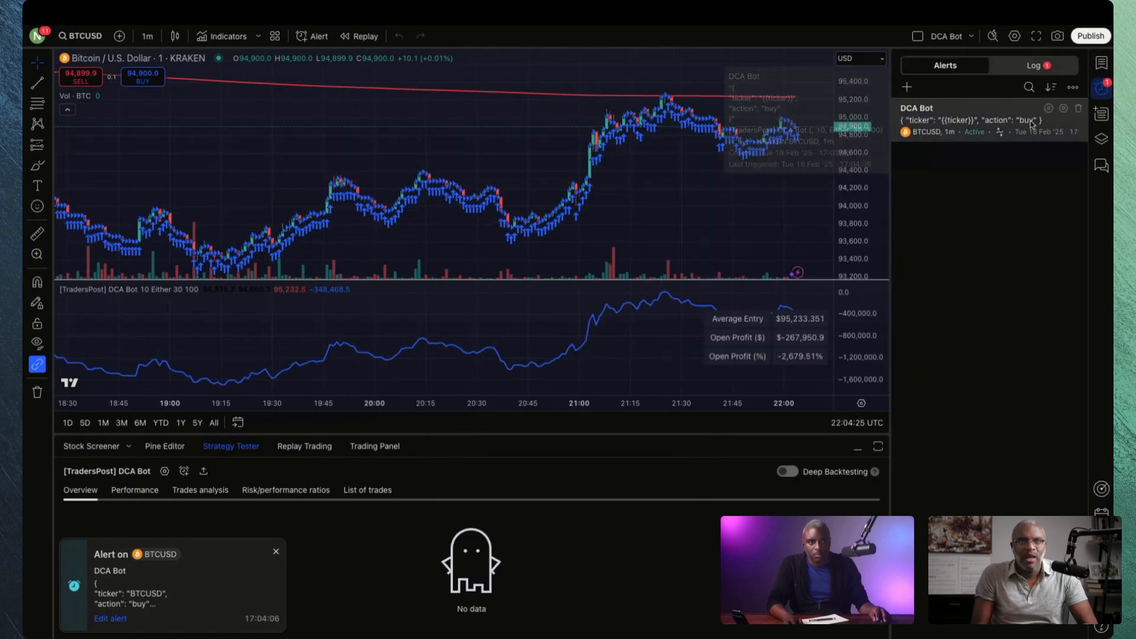
click(1048, 109)
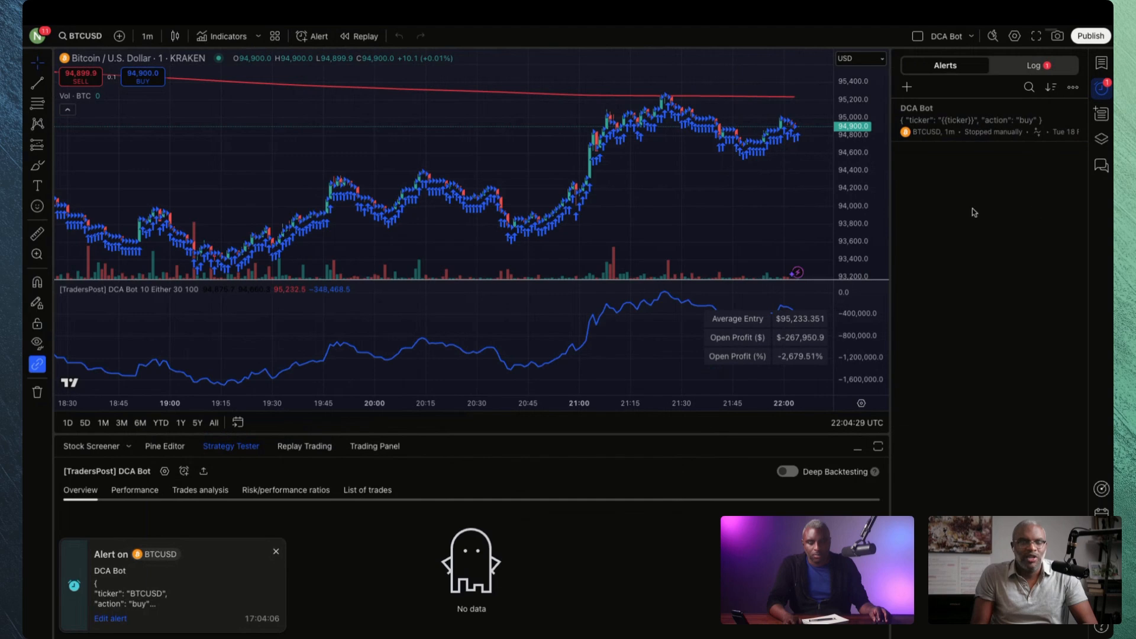
- In TradersPost, open the DCA Bot subscription's new Buy BTC-USD trade and approve it for submission to the broker
click(58, 413)
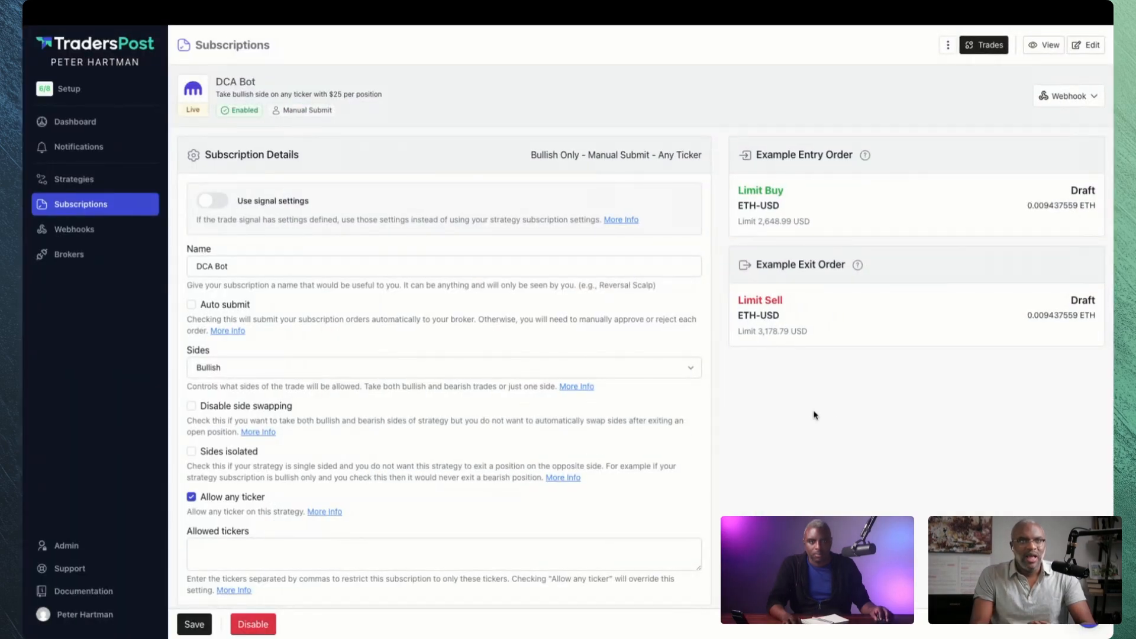
click(986, 45)
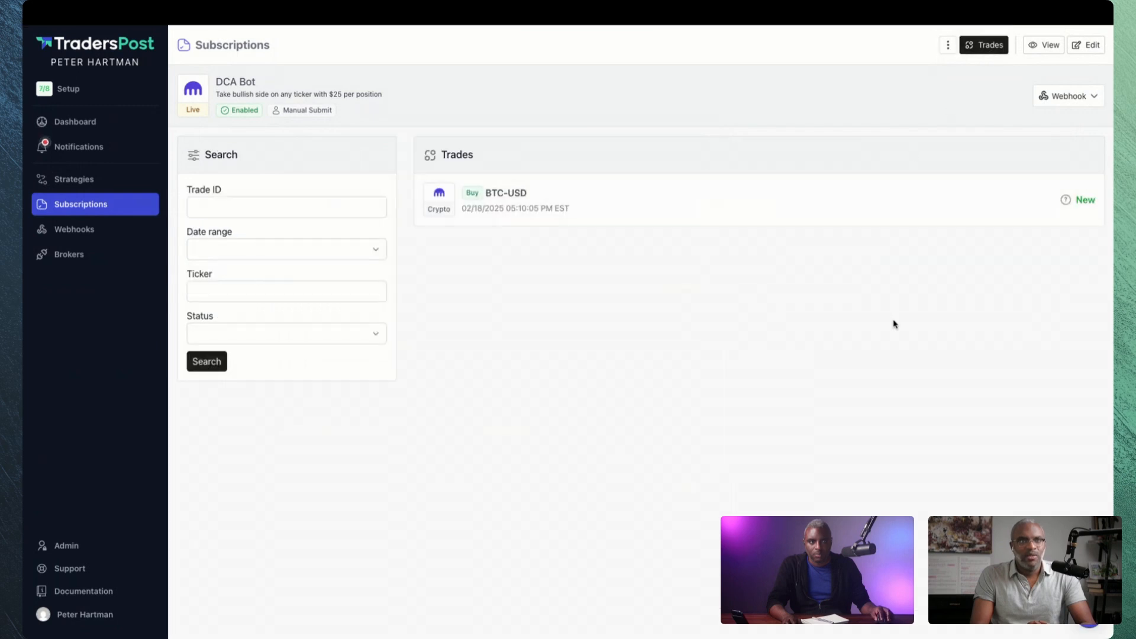
click(670, 202)
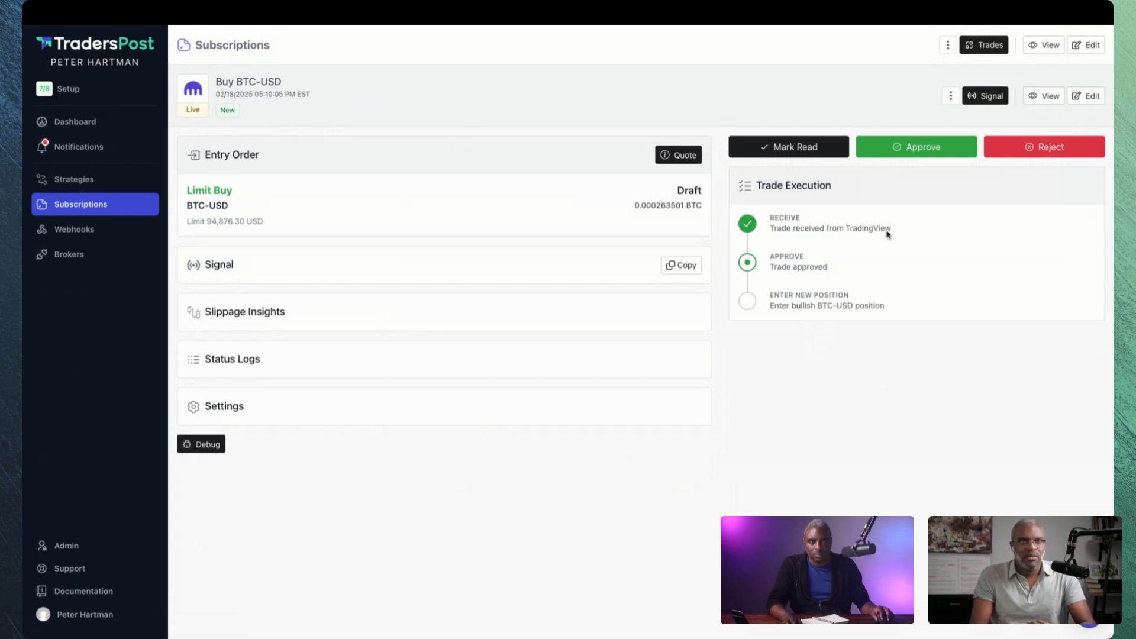
click(902, 149)
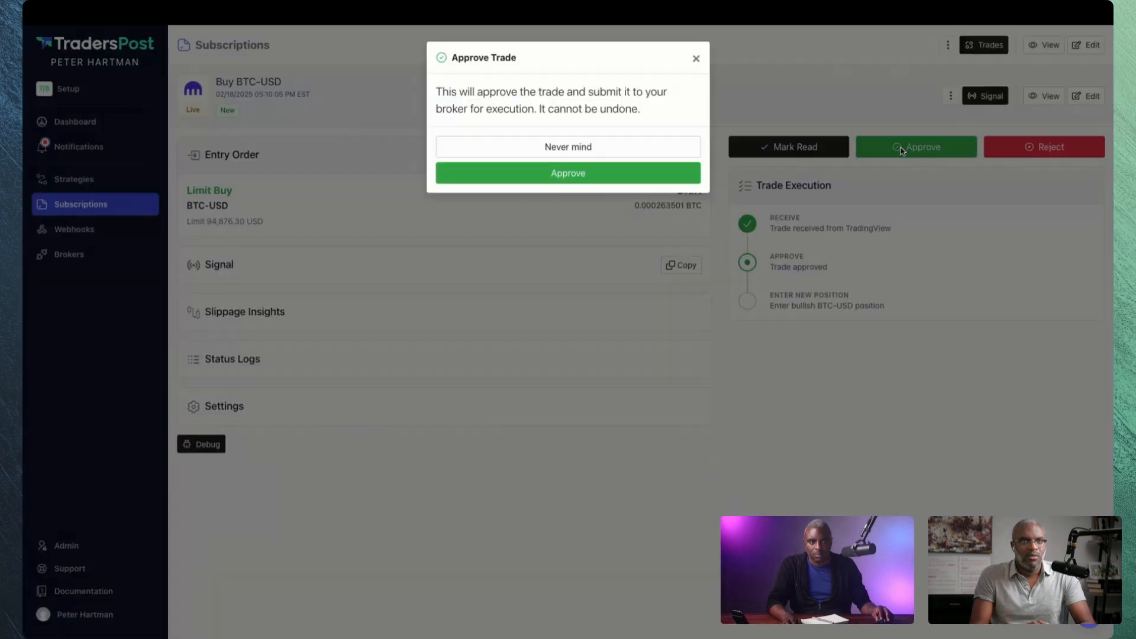
click(592, 175)
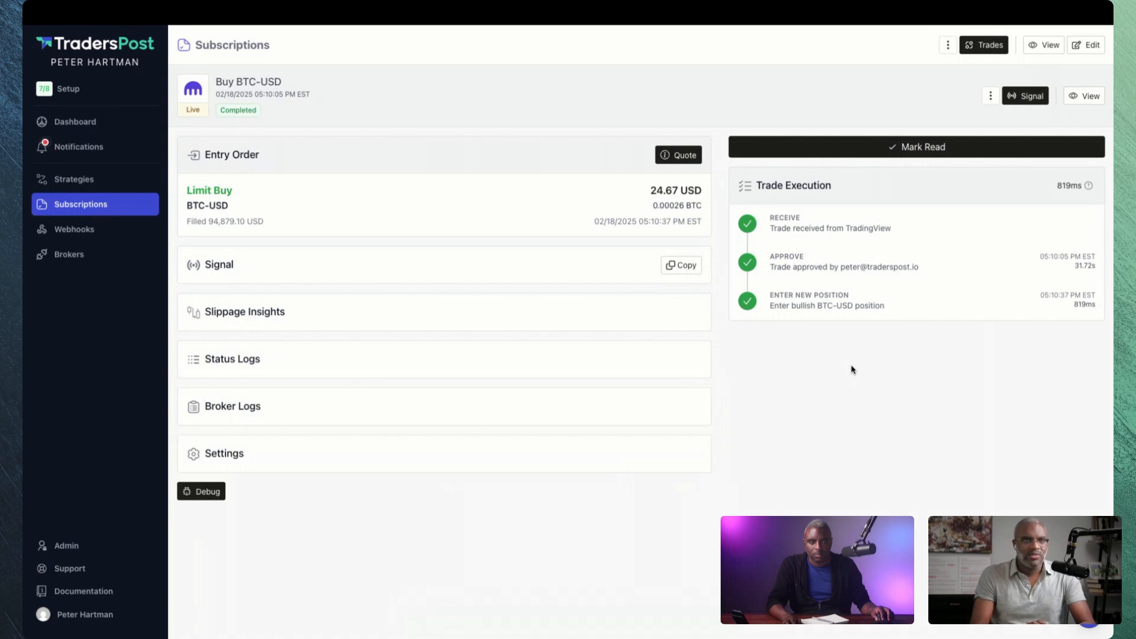
- Review the trade's execution stages and open the live Kraken broker dashboard to check positions and orders
drag(773, 290, 847, 293)
click(875, 348)
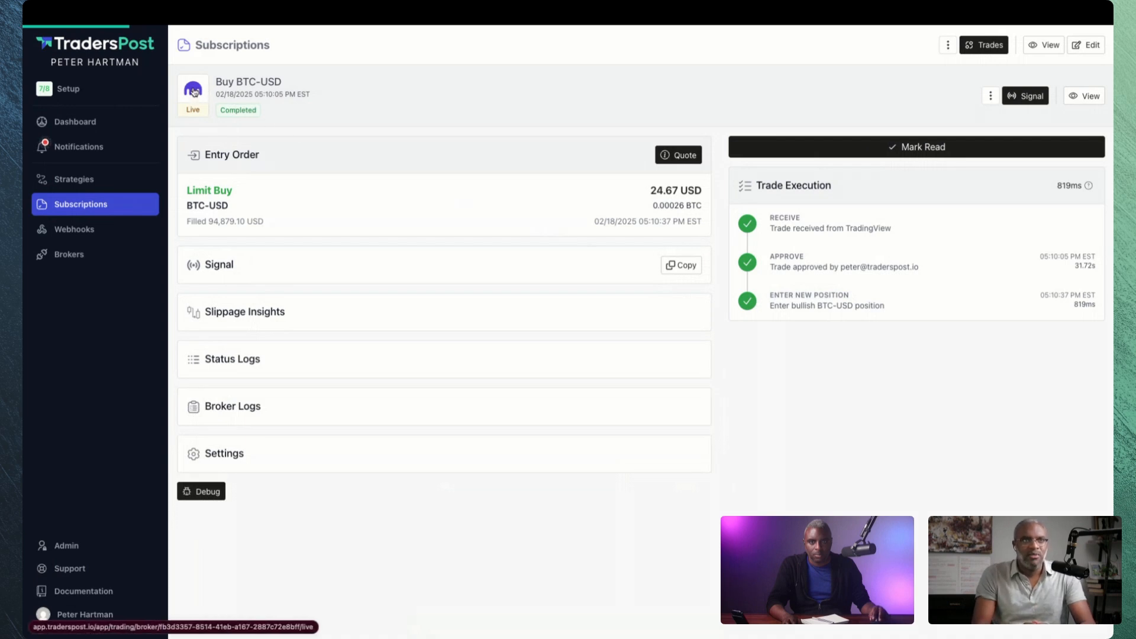
click(193, 90)
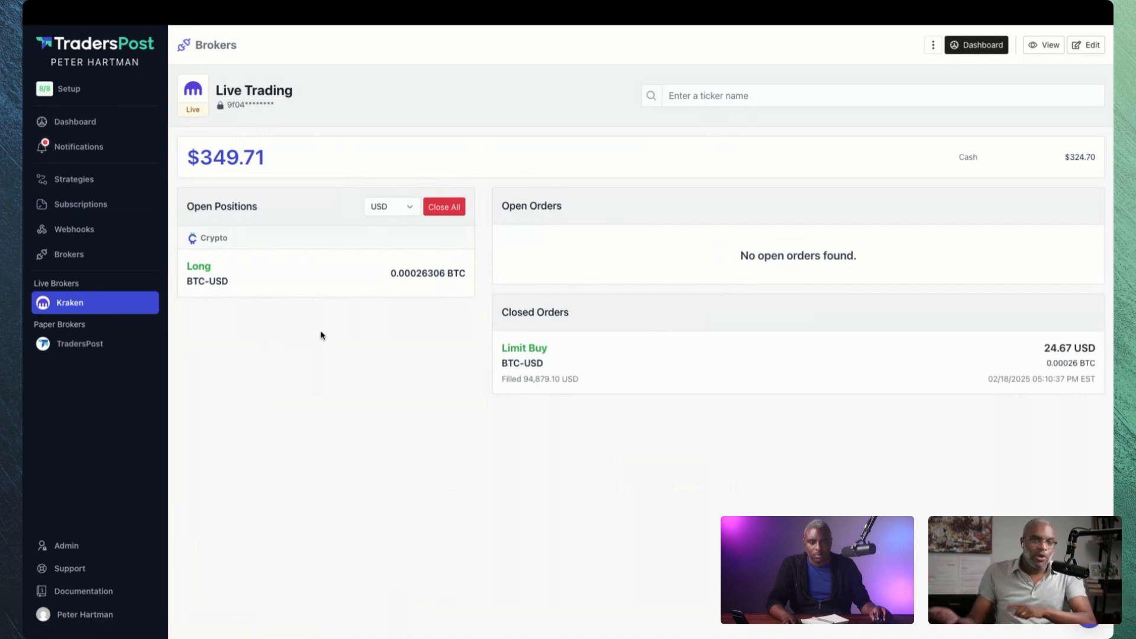
- Switch back to the BTCUSD chart in TradingView and stop the active DCA Bot alert
key(super+s)
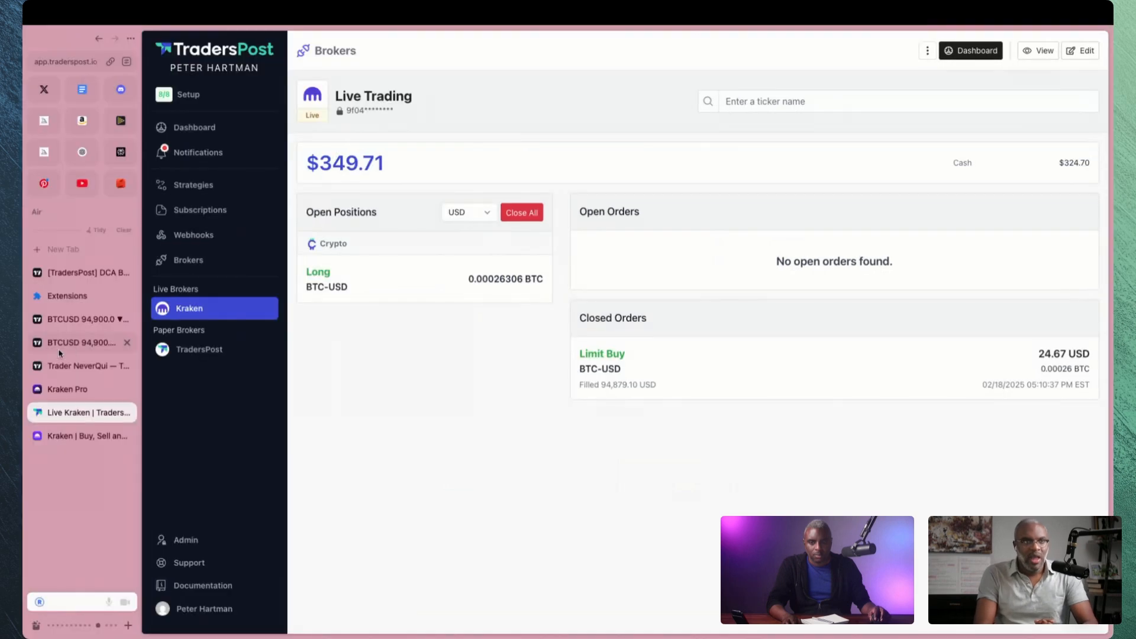
click(52, 342)
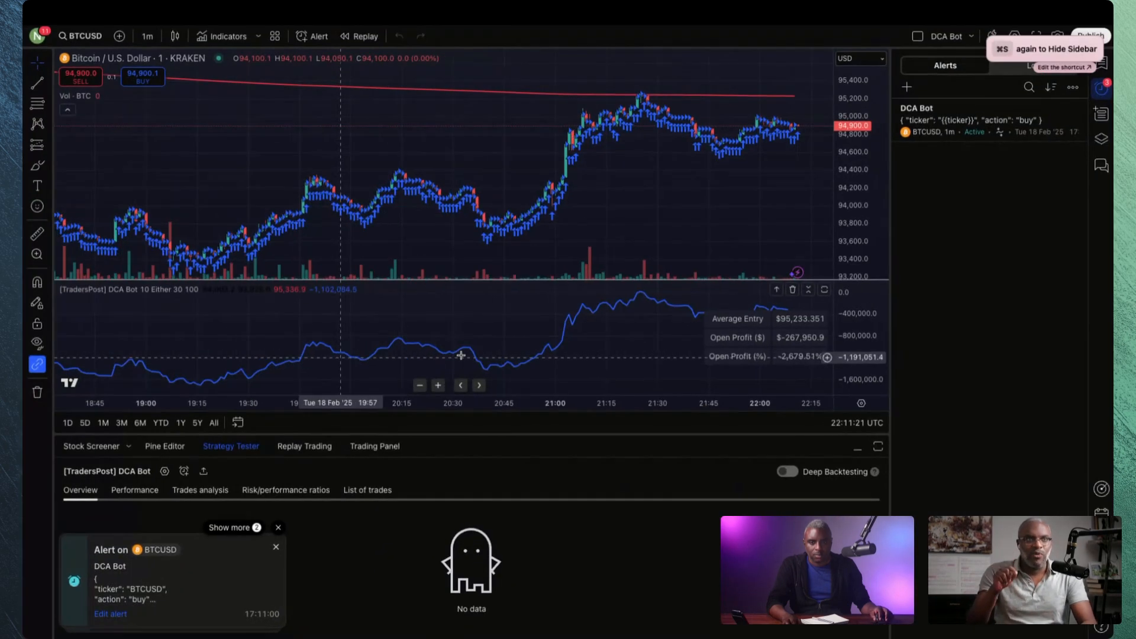
key(super+s)
click(1048, 109)
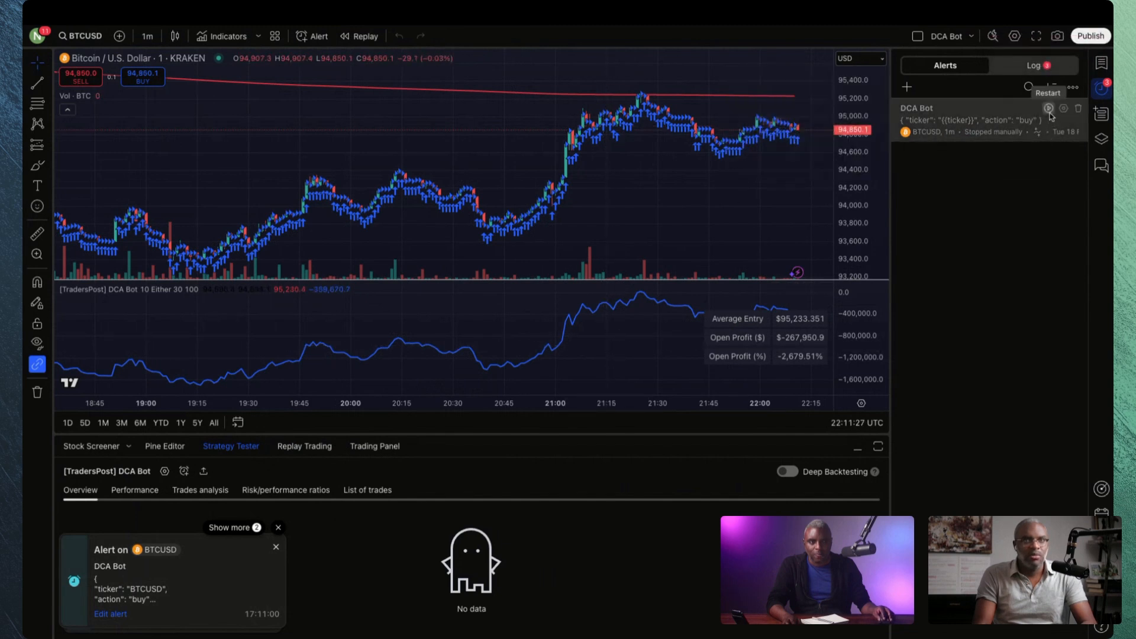
- Restart the DCA Bot alert and stop it again
click(1049, 109)
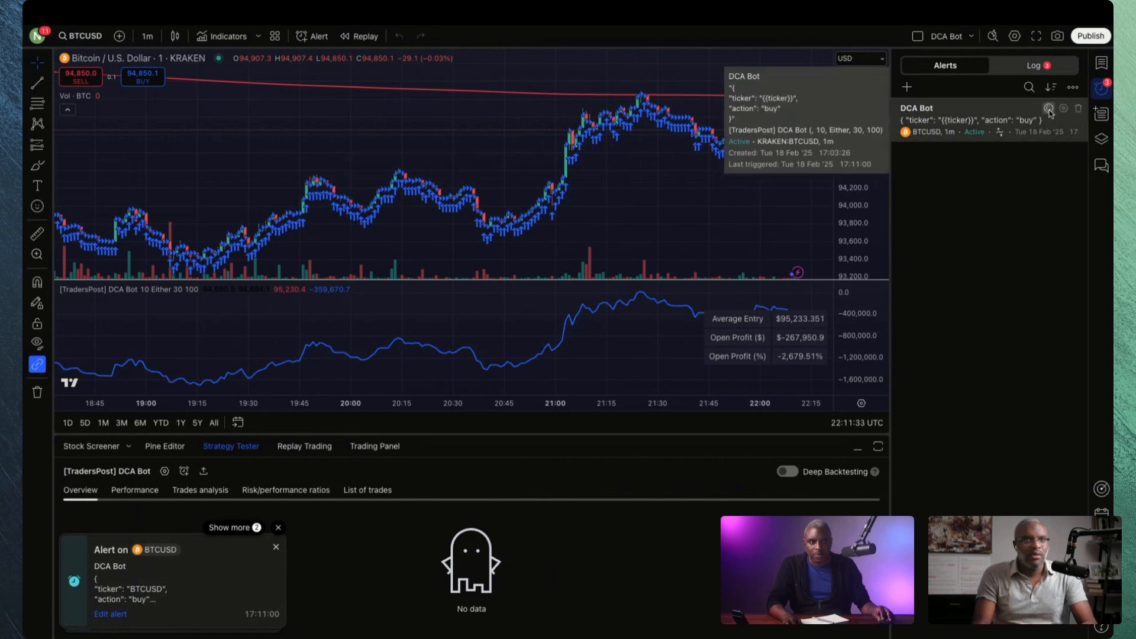
click(1049, 111)
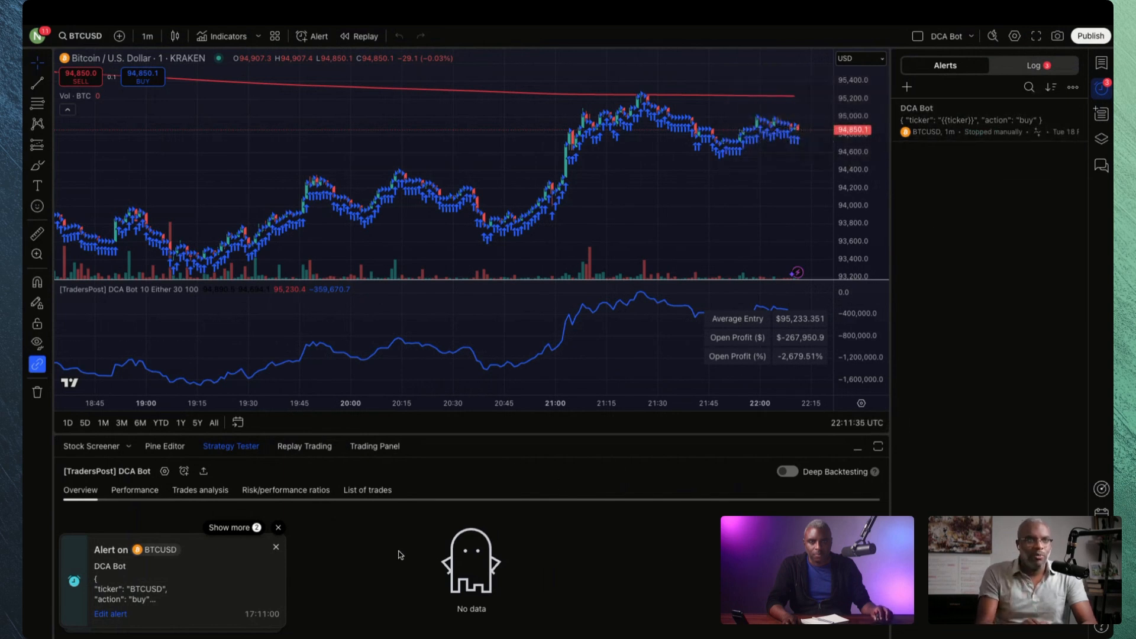
- Try the 1 day interval on the BTCUSD chart and settle on 1 week
click(148, 36)
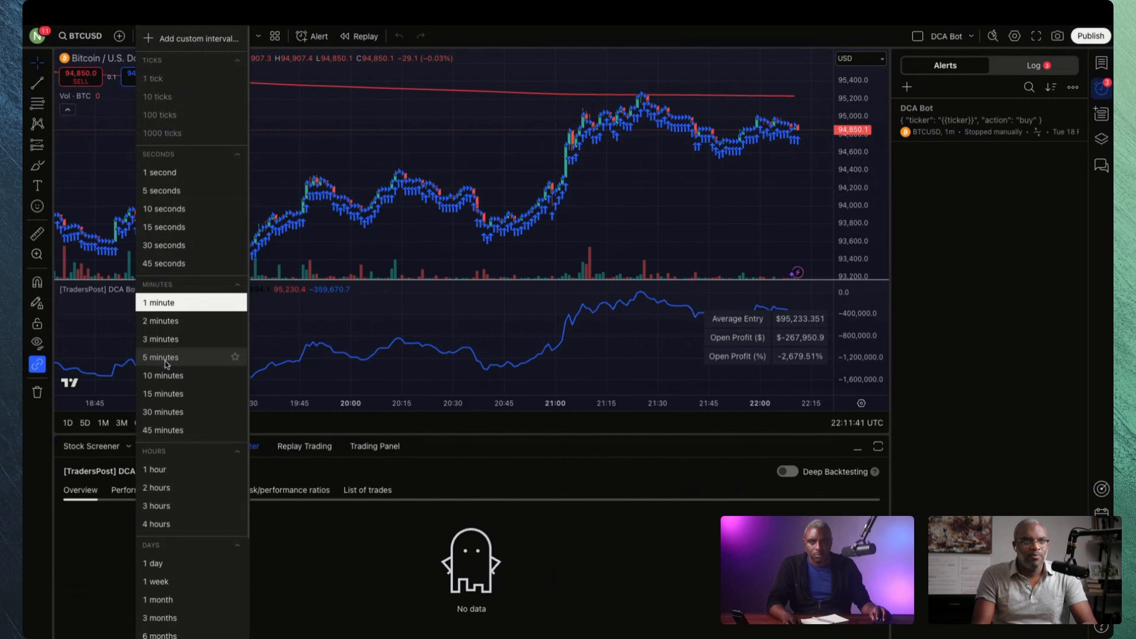
click(163, 566)
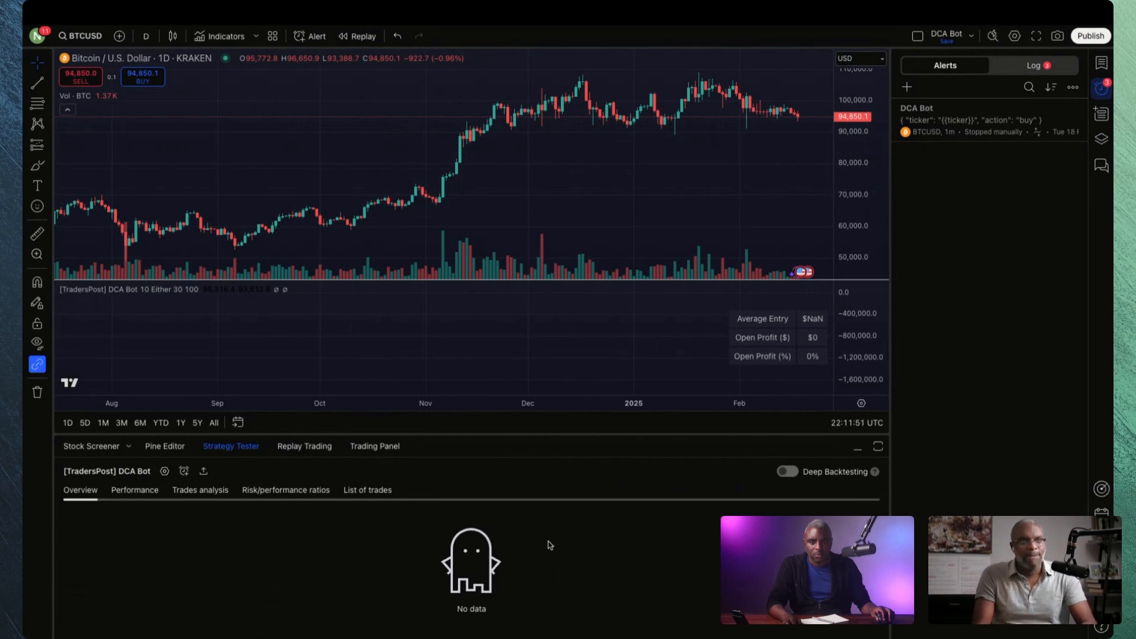
click(145, 35)
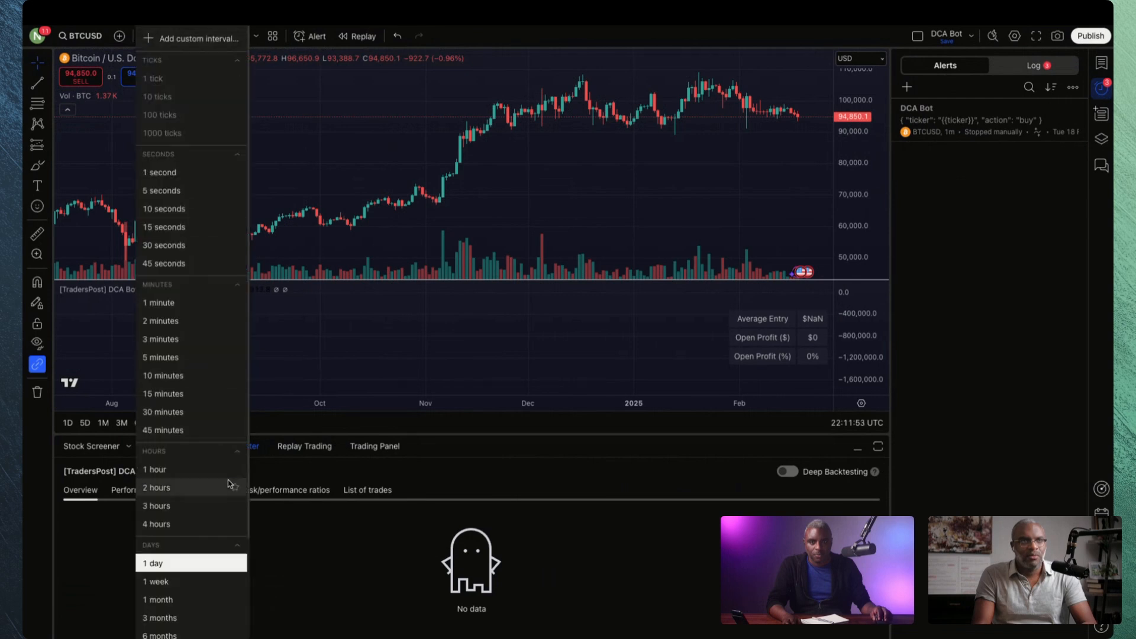
click(199, 583)
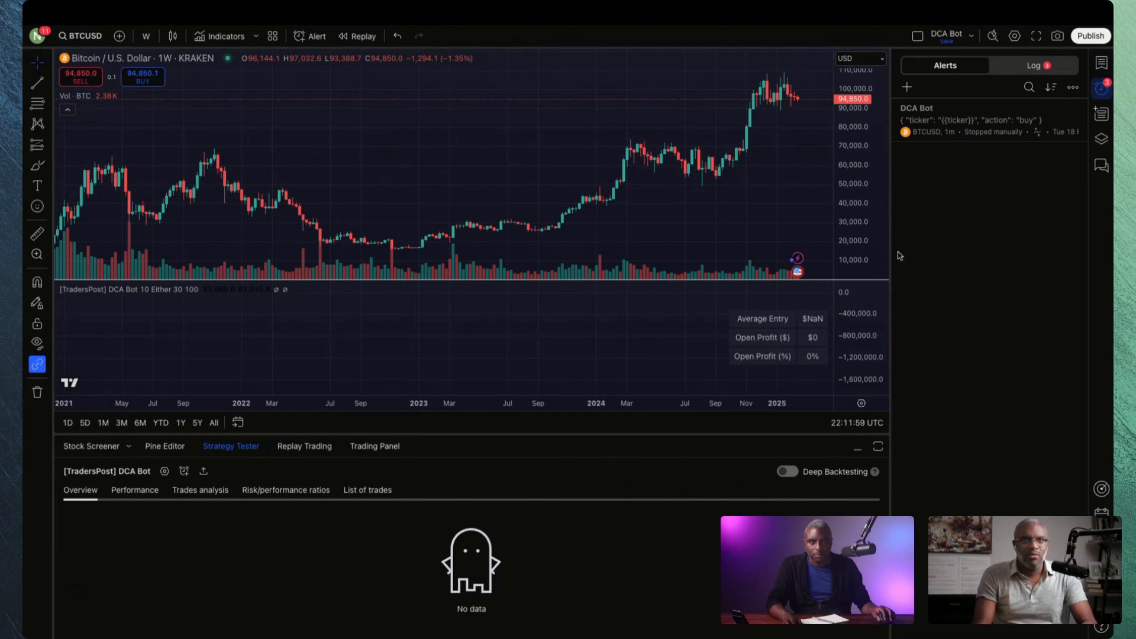
- Re-save the stopped DCA Bot alert to reactivate it, and change its symbol setting to BTCUSD, 1W
click(1063, 110)
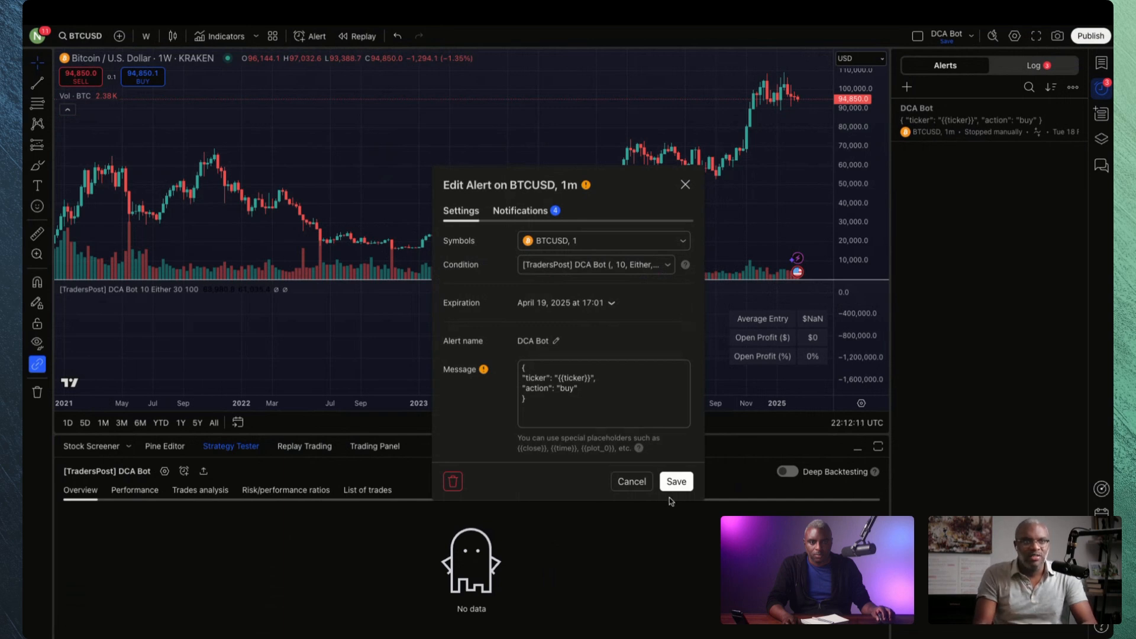
click(677, 482)
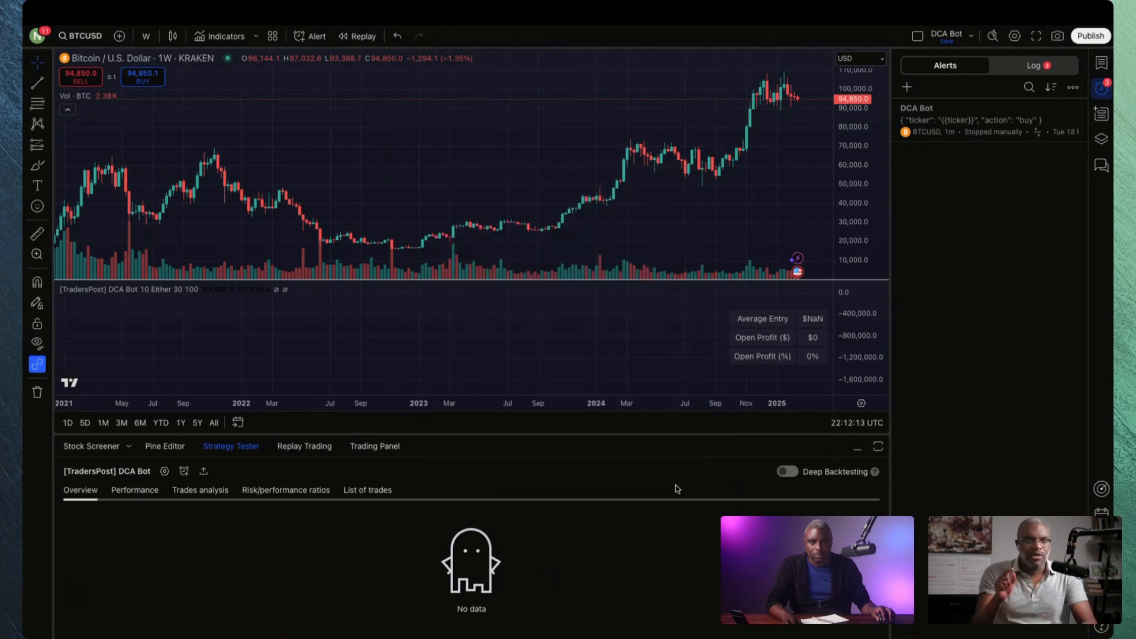
click(1065, 111)
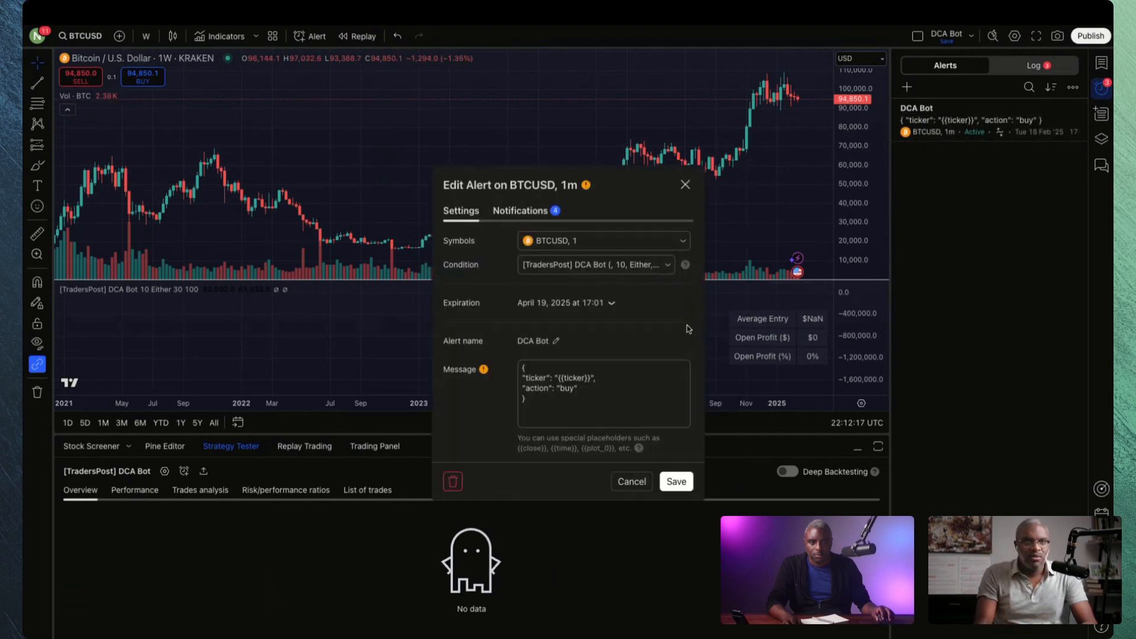
click(625, 246)
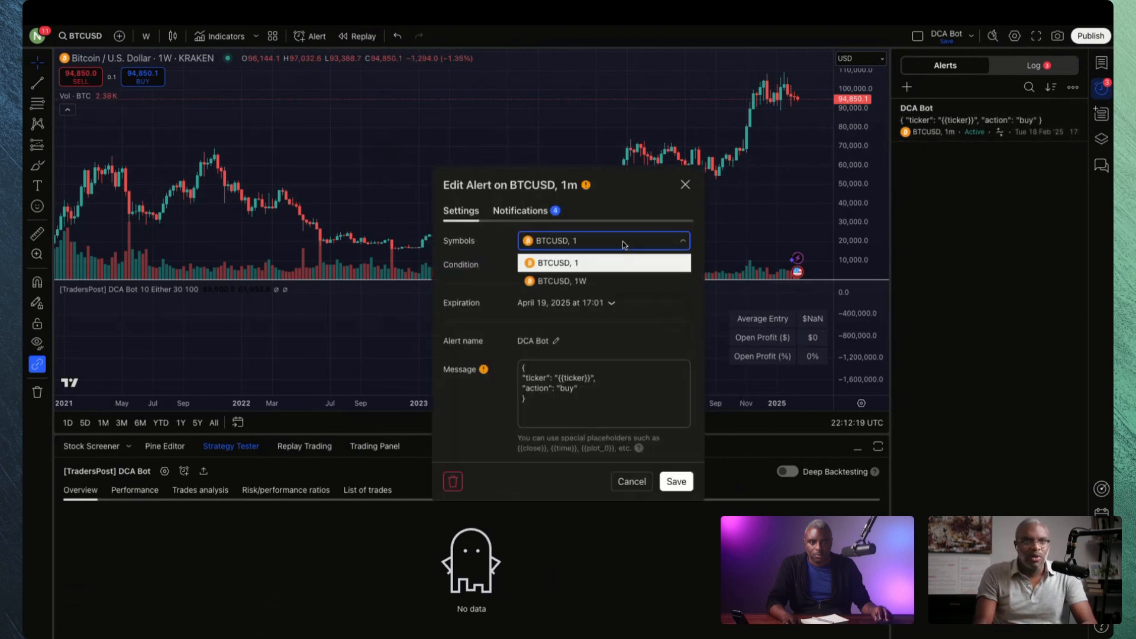
click(598, 282)
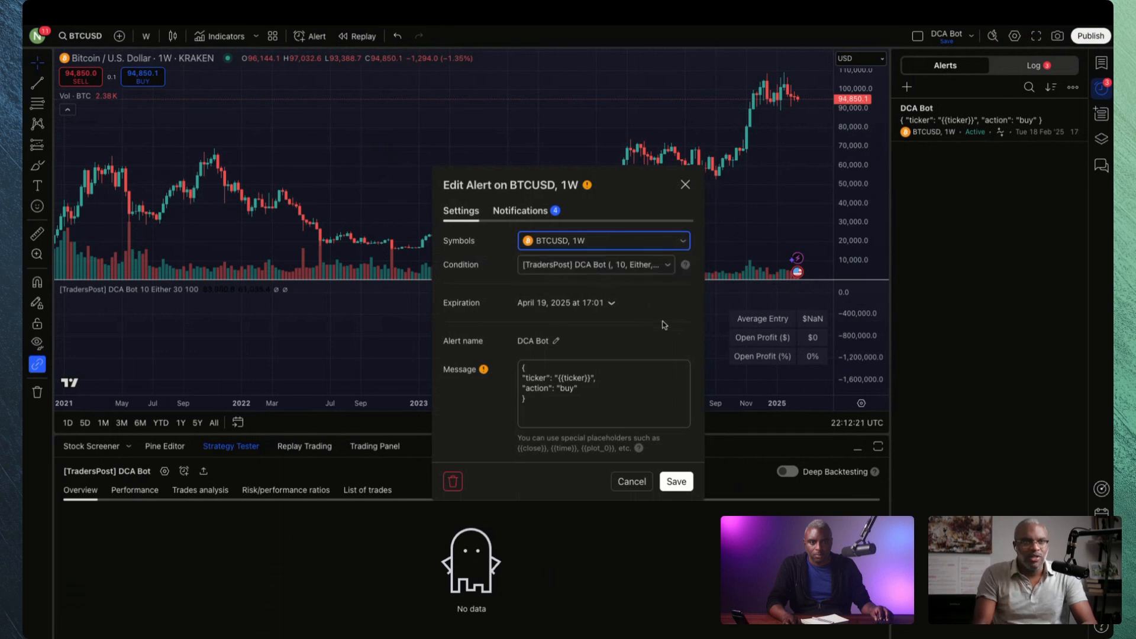
click(676, 481)
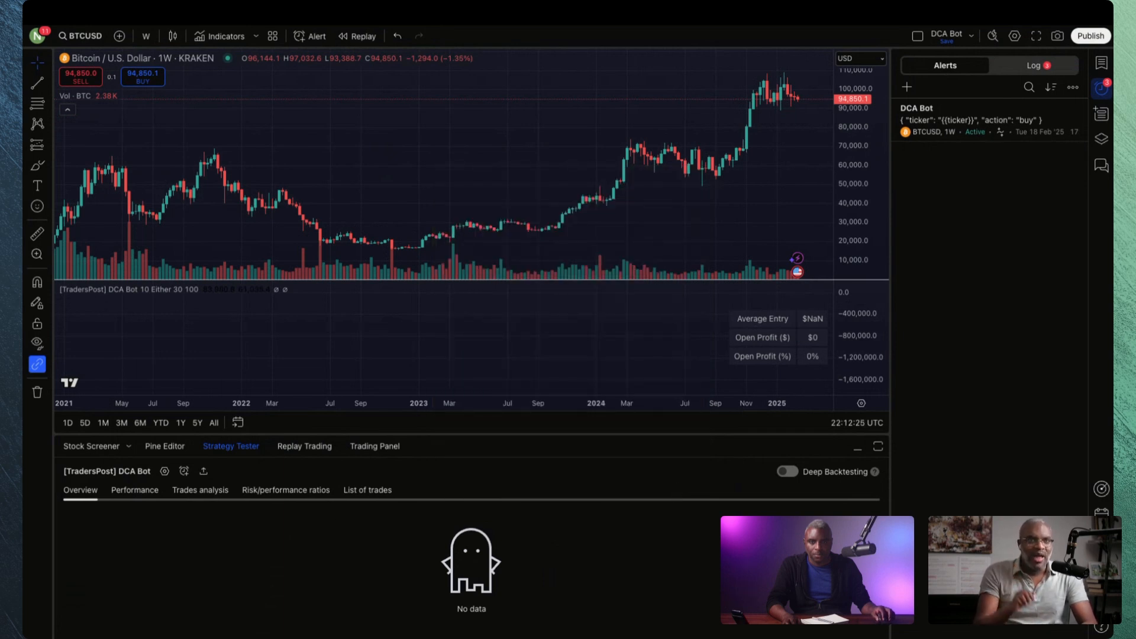
- Switch to TradersPost and open the DCA Bot subscription for editing
mouse_move(1051, 127)
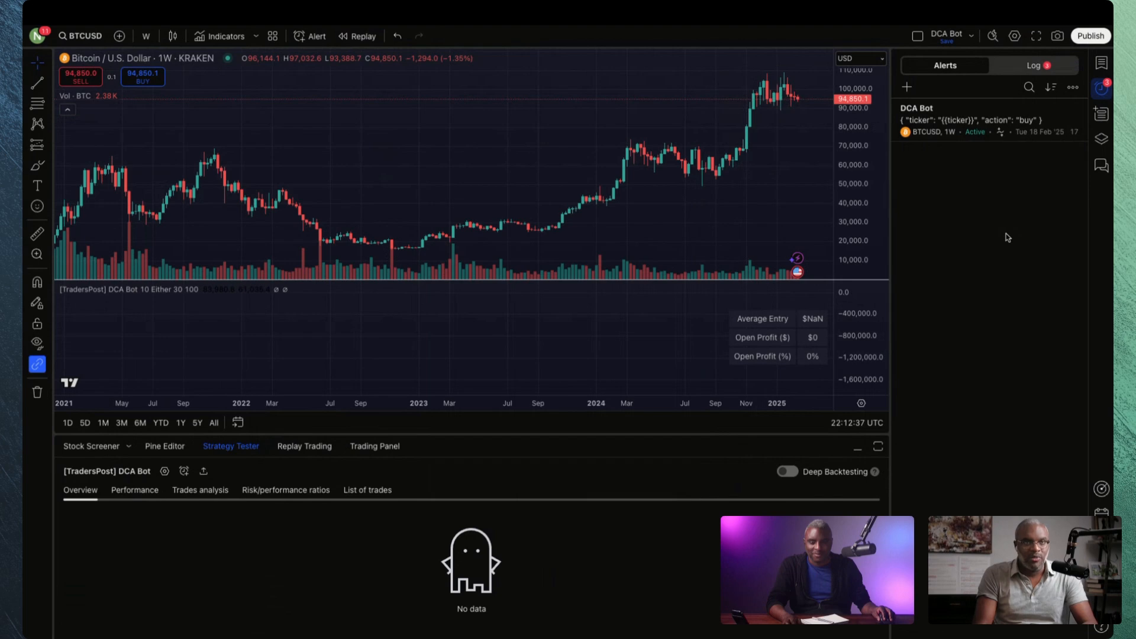
key(super+s)
key(super+s)
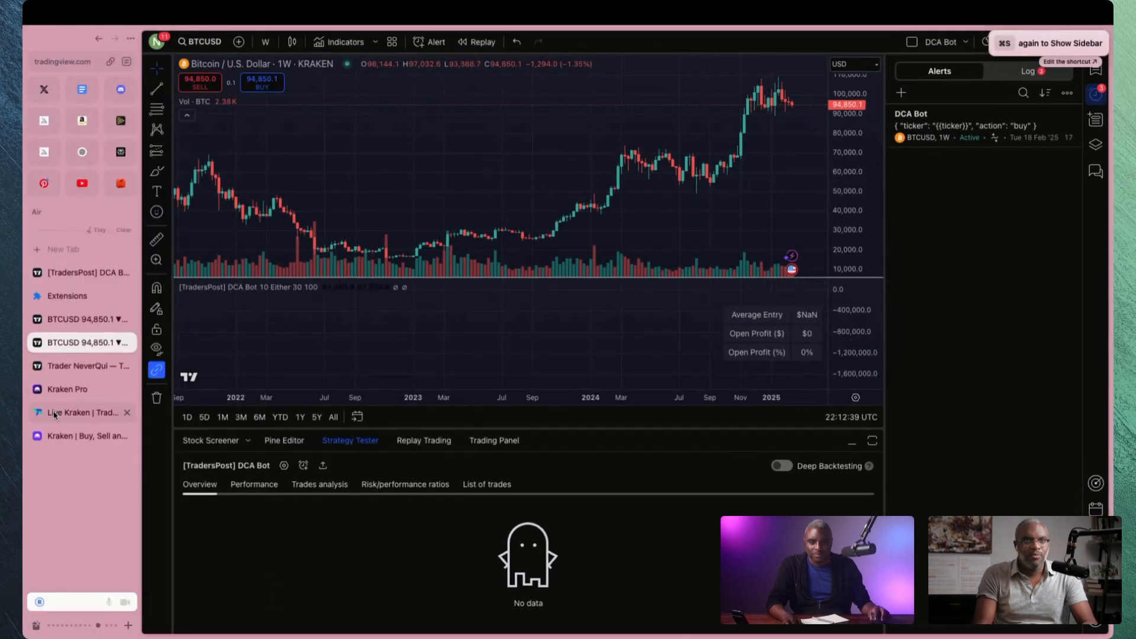
click(54, 414)
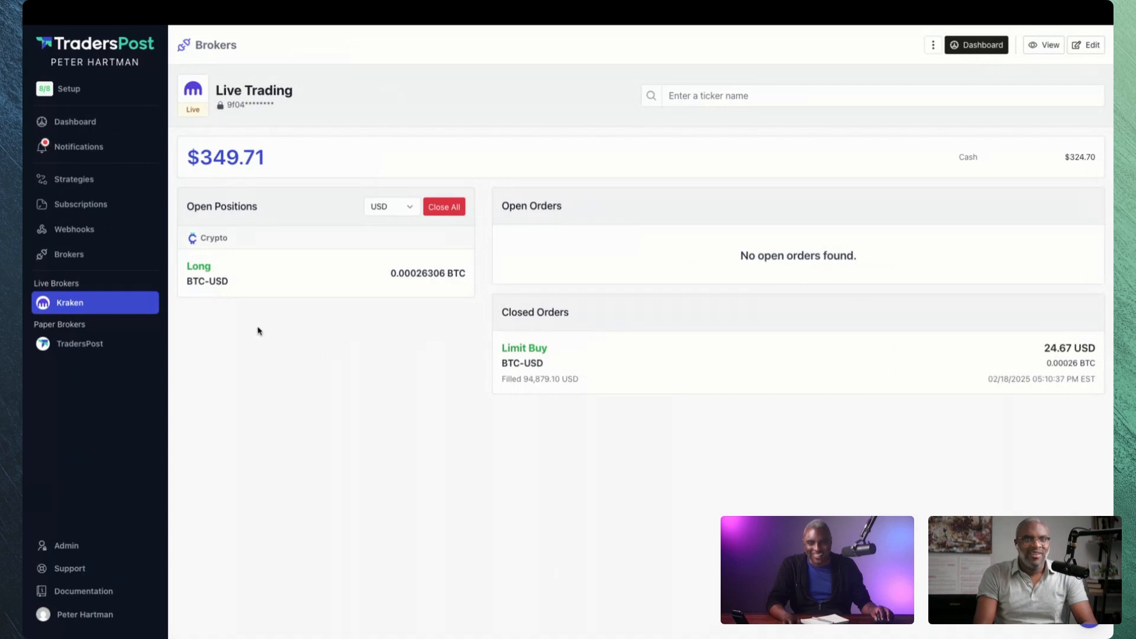
click(96, 213)
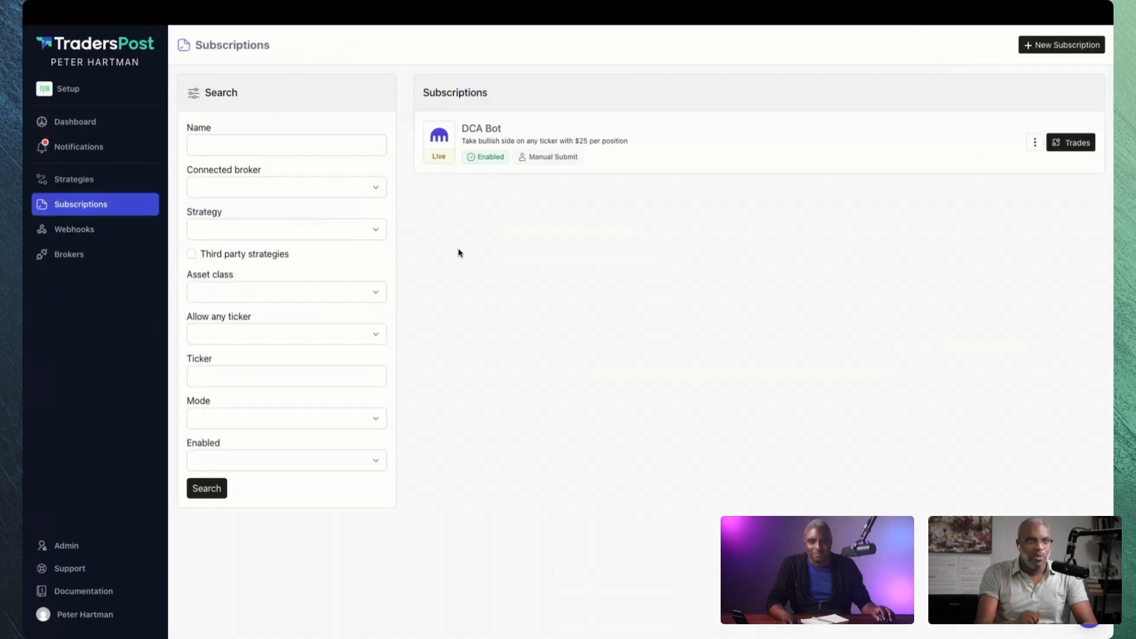
click(1034, 142)
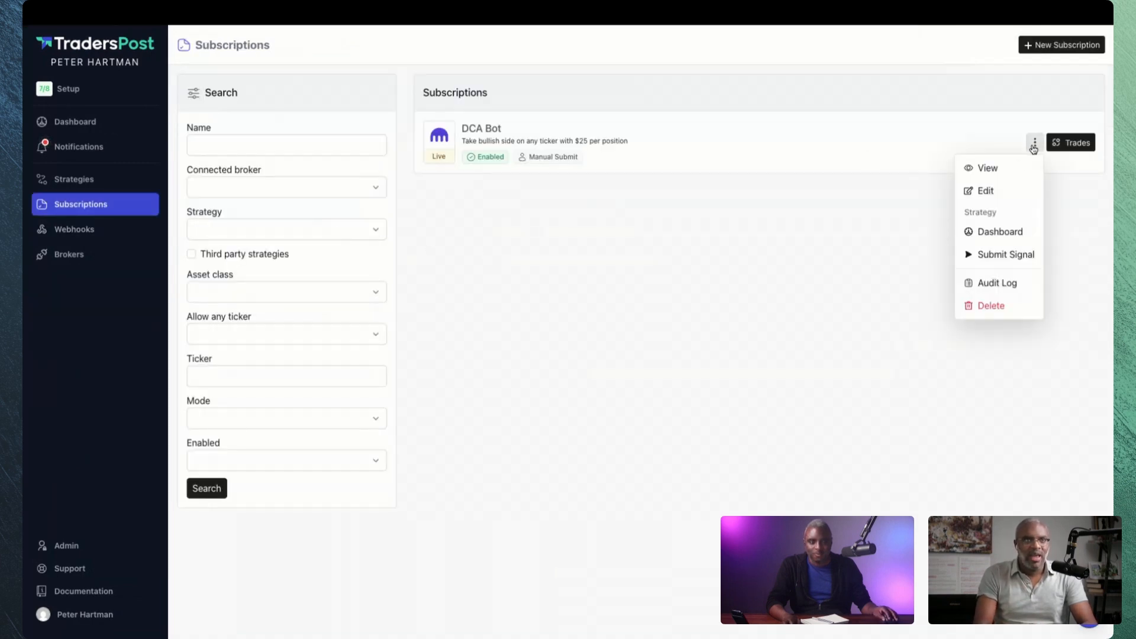
click(1003, 199)
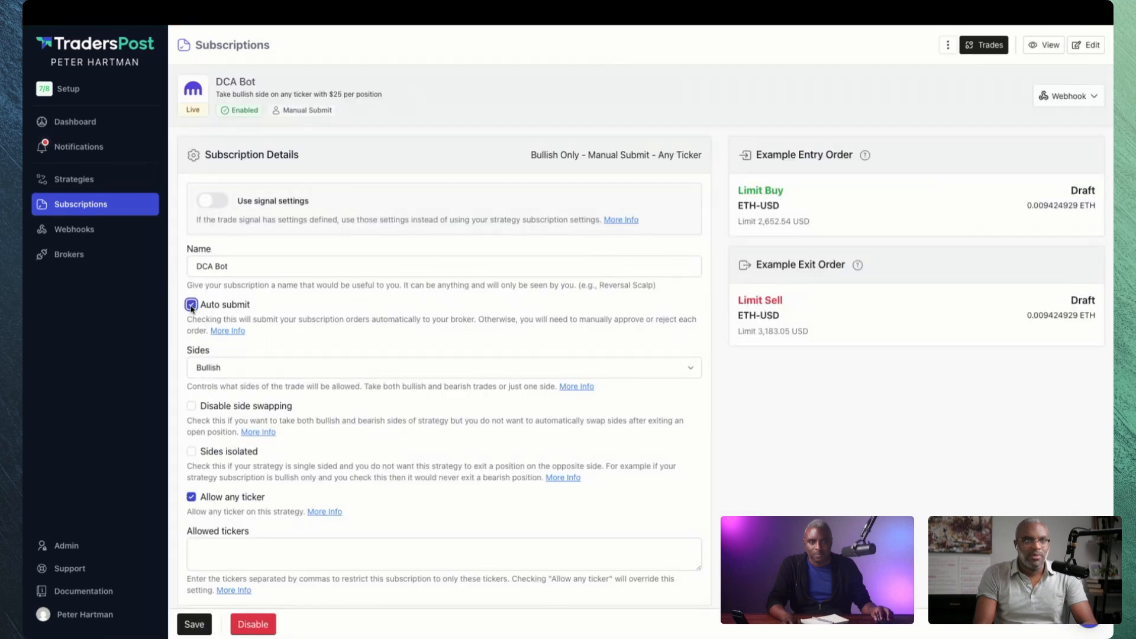
- Enable Auto submit for the DCA Bot subscription and save it
drag(271, 305, 193, 305)
click(346, 305)
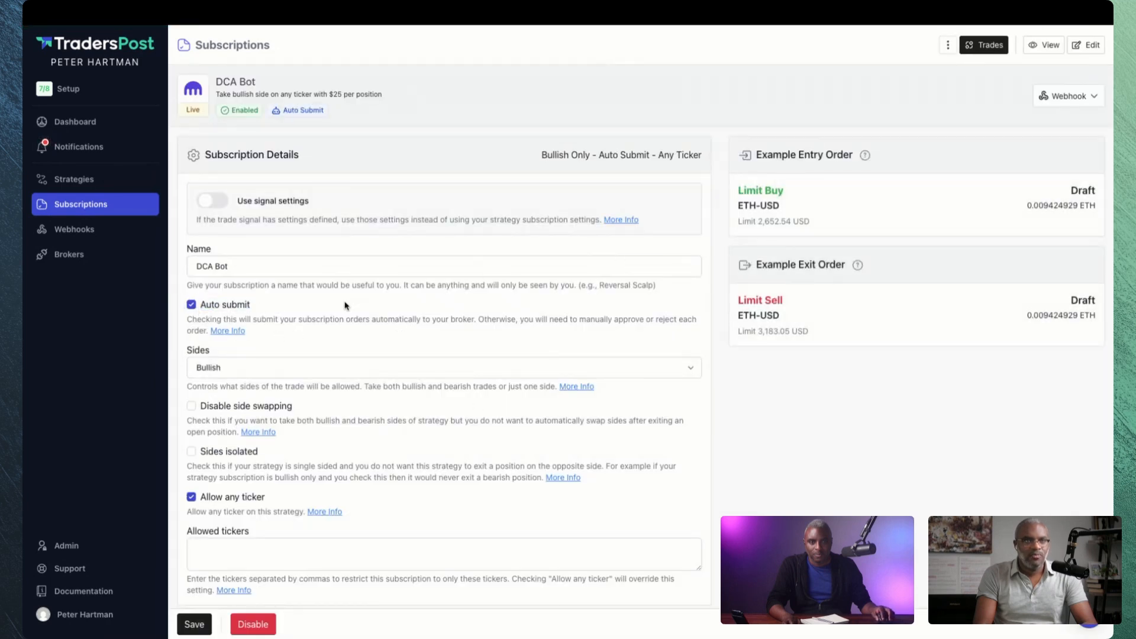
click(187, 626)
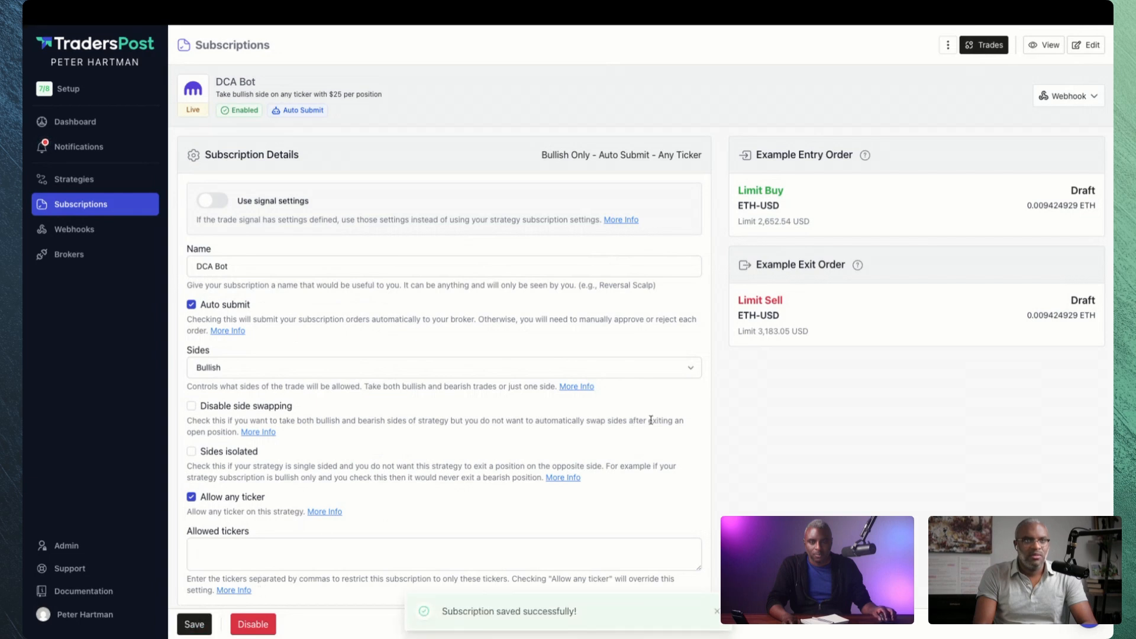